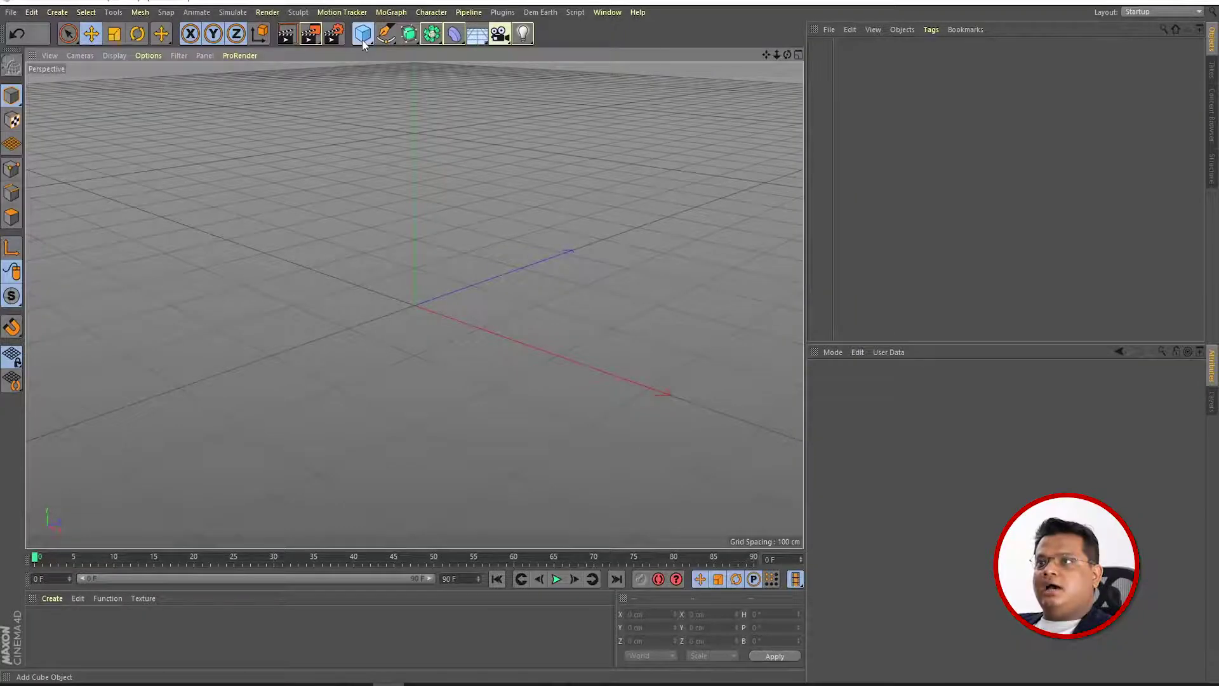
# Add a Capsule and a Floor object to the scene, then reselect the floor
pyautogui.moveTo(362, 39); pyautogui.dragTo(566, 73)
pyautogui.moveTo(481, 43); pyautogui.dragTo(509, 58)
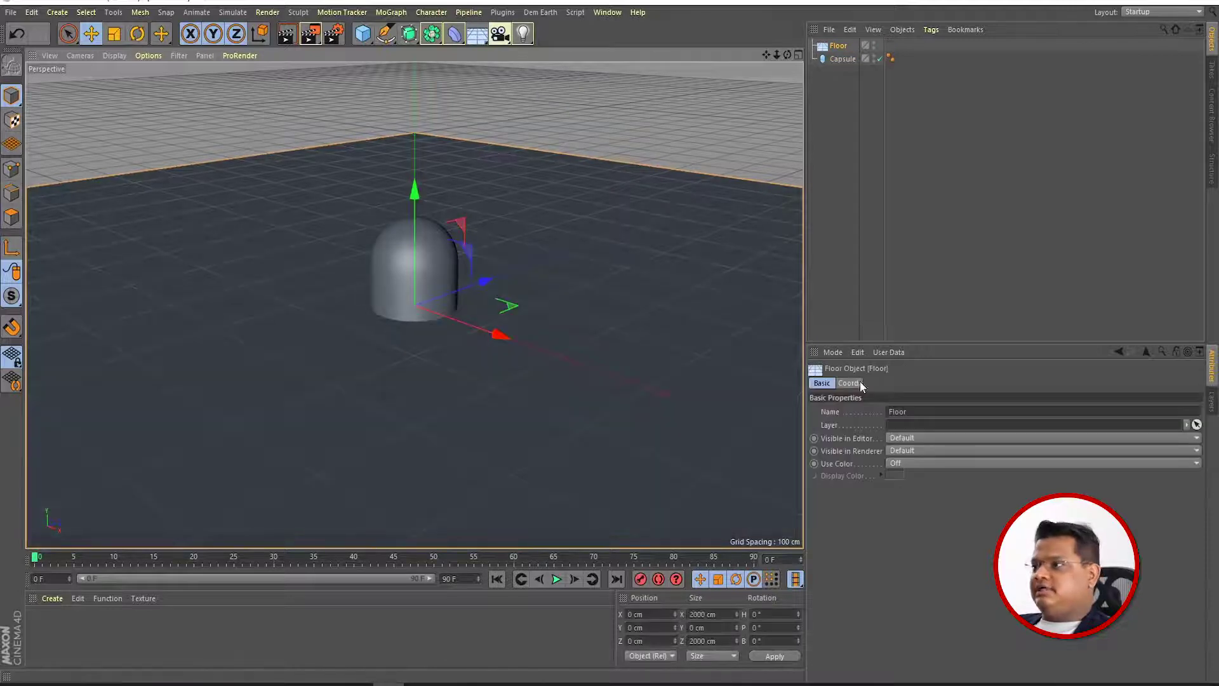
pyautogui.click(696, 138)
pyautogui.click(669, 214)
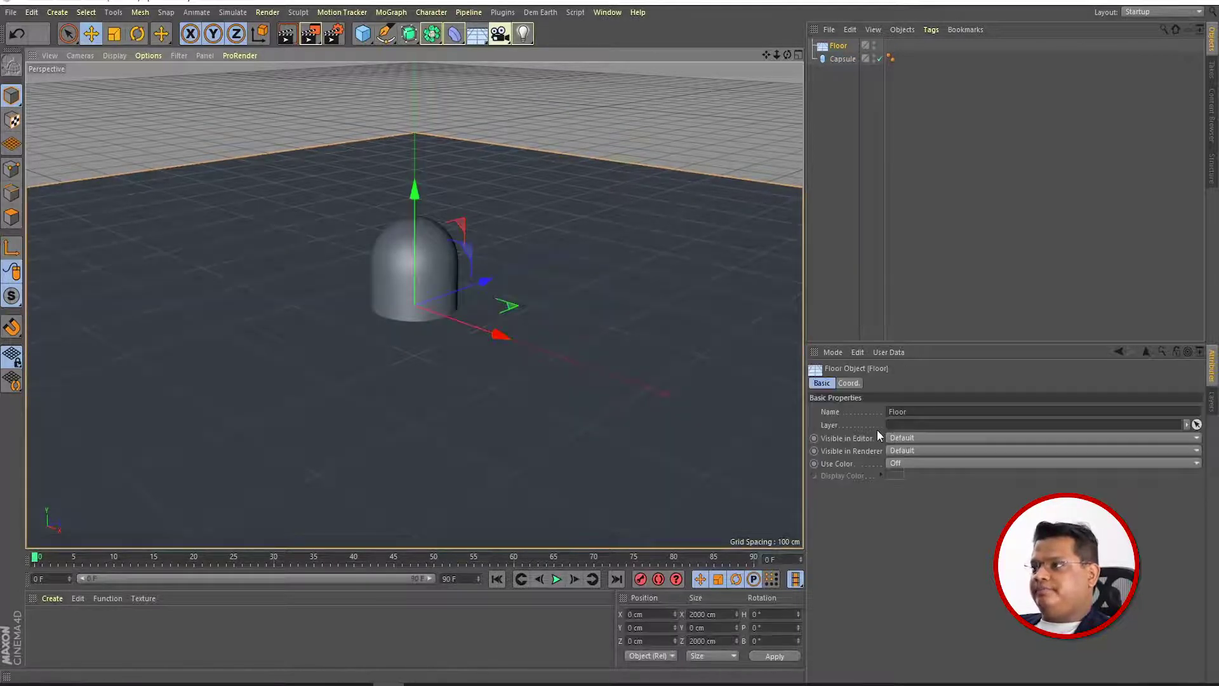
# Scale the floor to 2 on X, Y and Z, and lift the capsule to Y 102.266 cm
pyautogui.click(849, 383)
pyautogui.click(931, 411)
pyautogui.write('2')
pyautogui.press('Tab')
pyautogui.write('2')
pyautogui.press('Return')
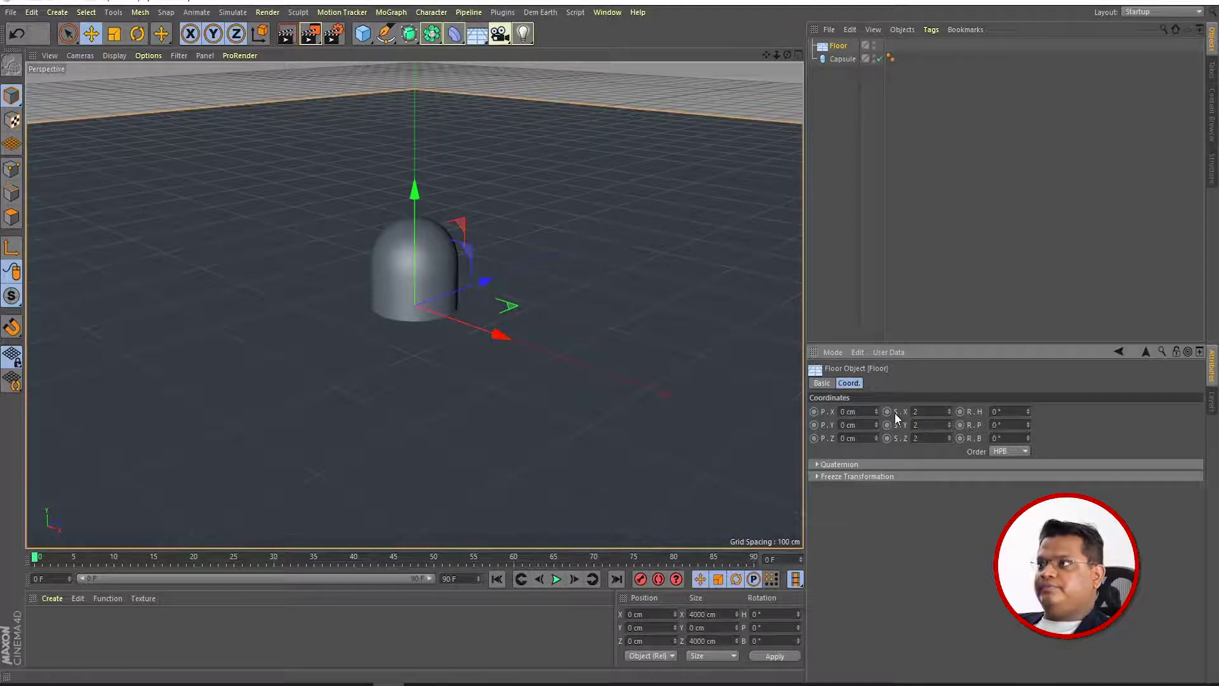
pyautogui.click(380, 265)
pyautogui.moveTo(415, 190); pyautogui.dragTo(450, 267)
# Create a new material, apply it to the capsule and name it 'Capsule'
pyautogui.doubleClick(62, 623)
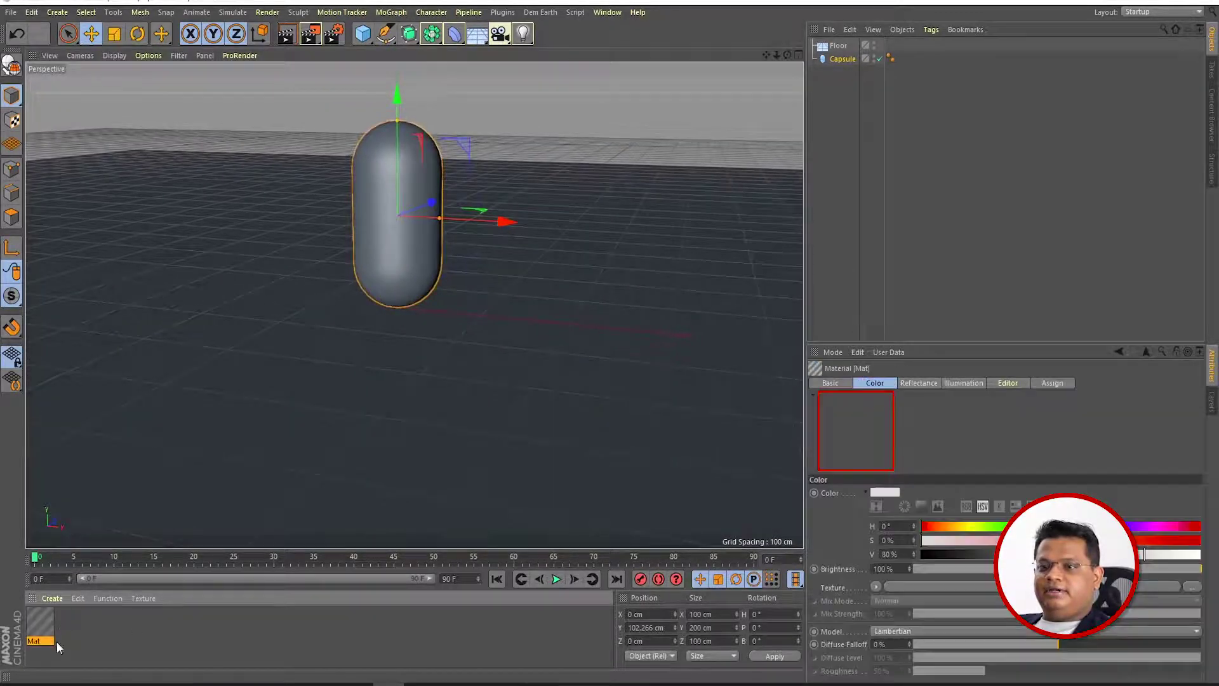
pyautogui.moveTo(40, 629); pyautogui.dragTo(378, 188)
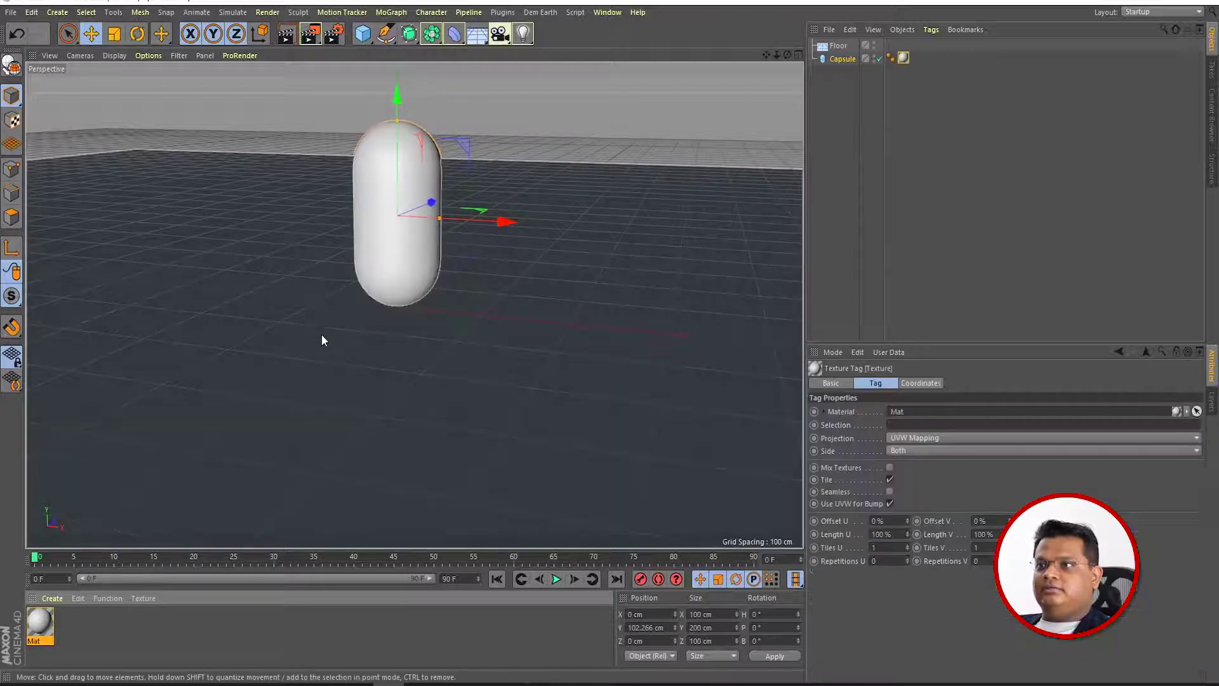
pyautogui.doubleClick(37, 641)
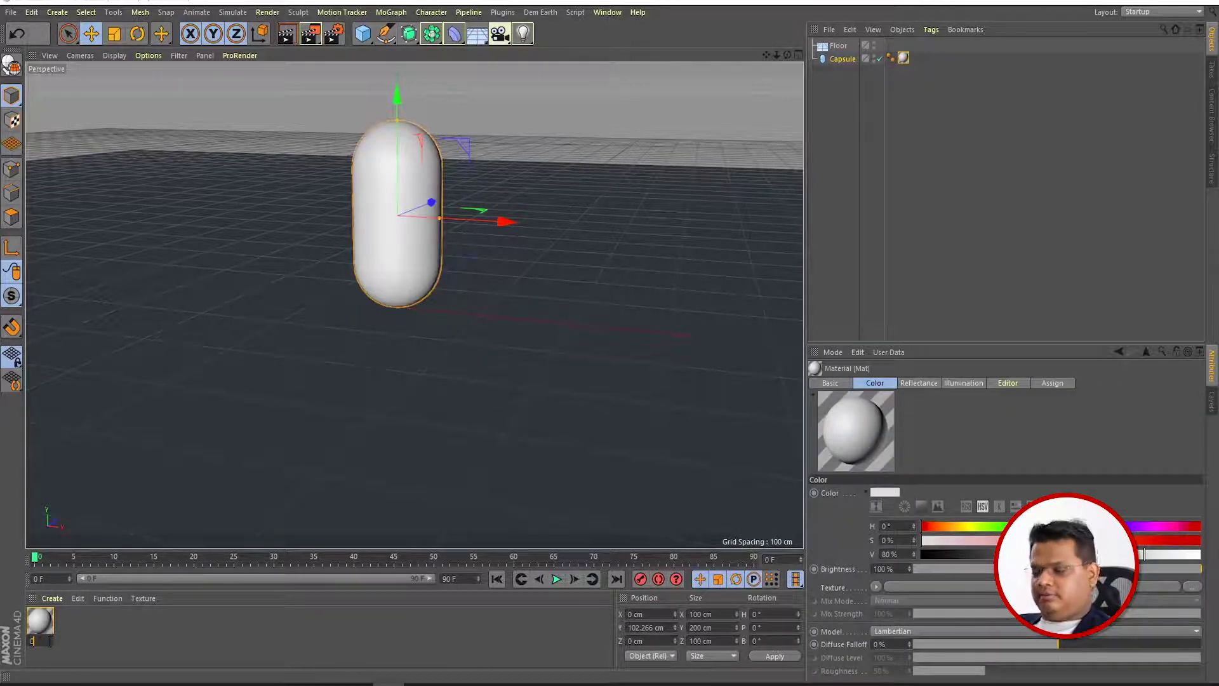
pyautogui.write('Capsule')
pyautogui.press('Return')
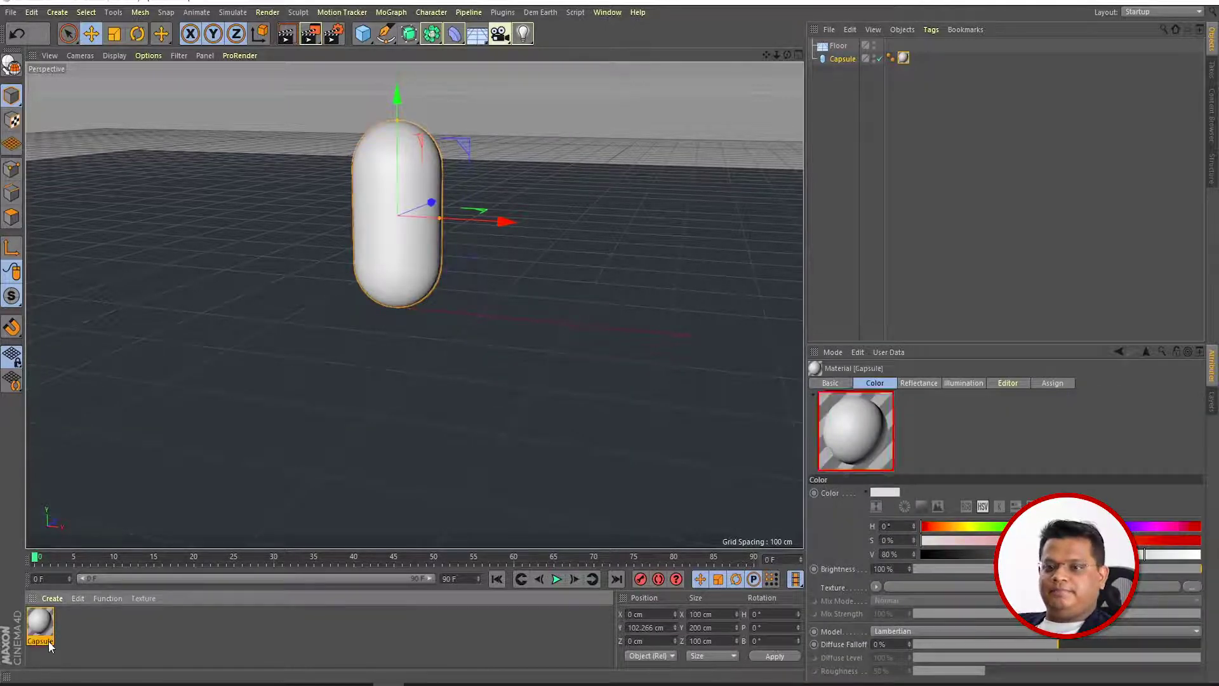
# Create a second material, apply it to the floor and name it 'Floor'
pyautogui.doubleClick(88, 623)
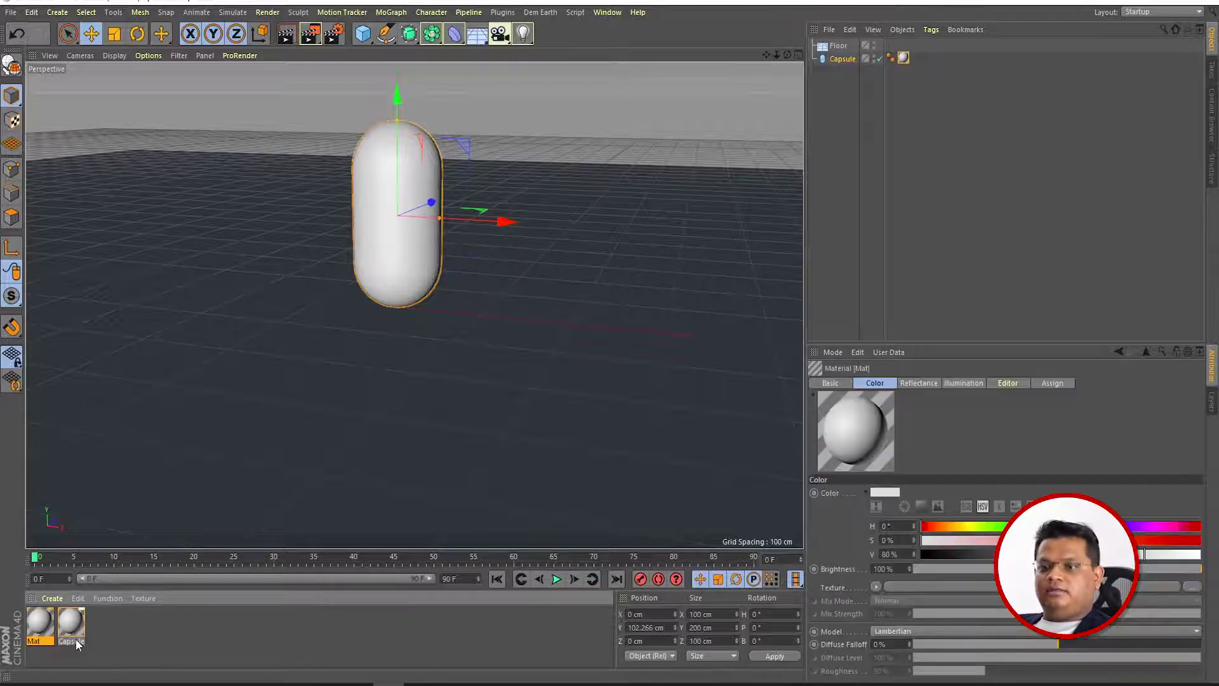
pyautogui.moveTo(40, 624); pyautogui.dragTo(118, 408)
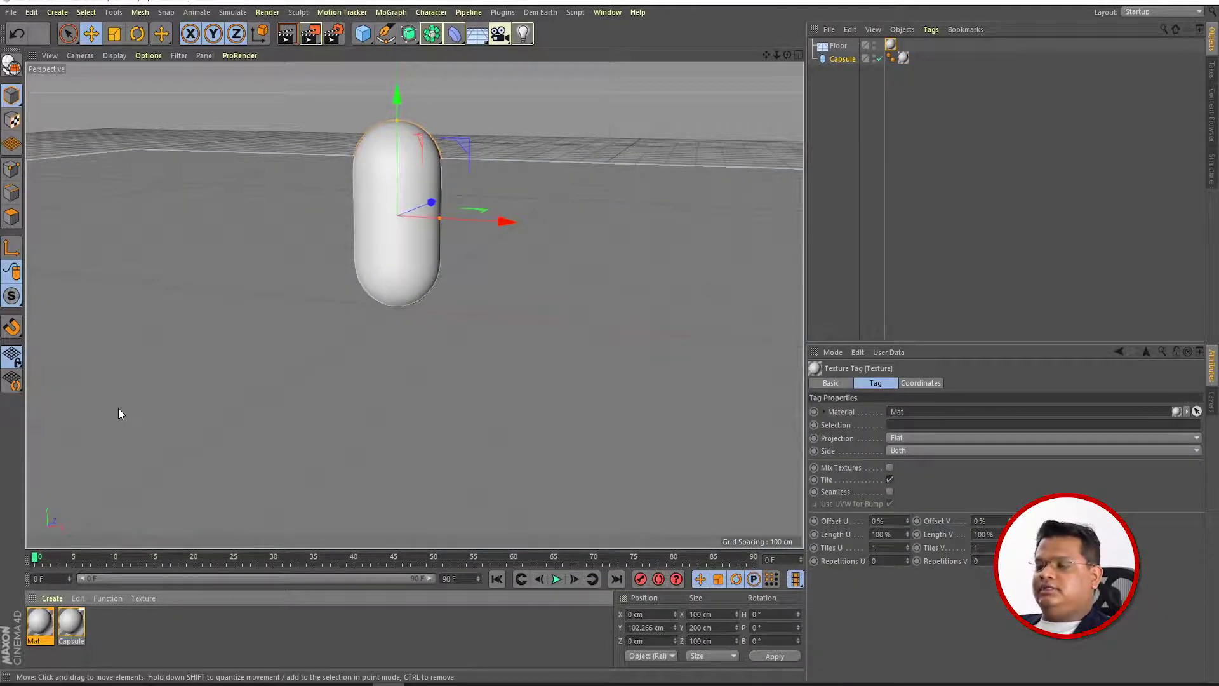
pyautogui.doubleClick(37, 641)
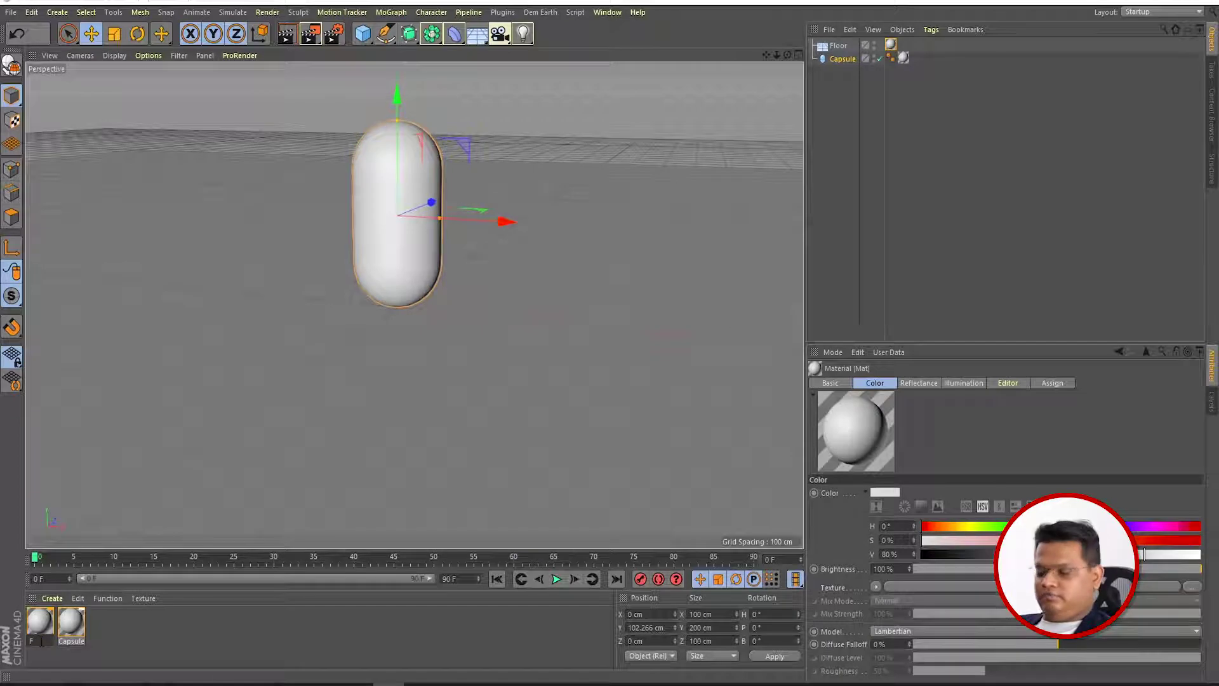
pyautogui.press('Return')
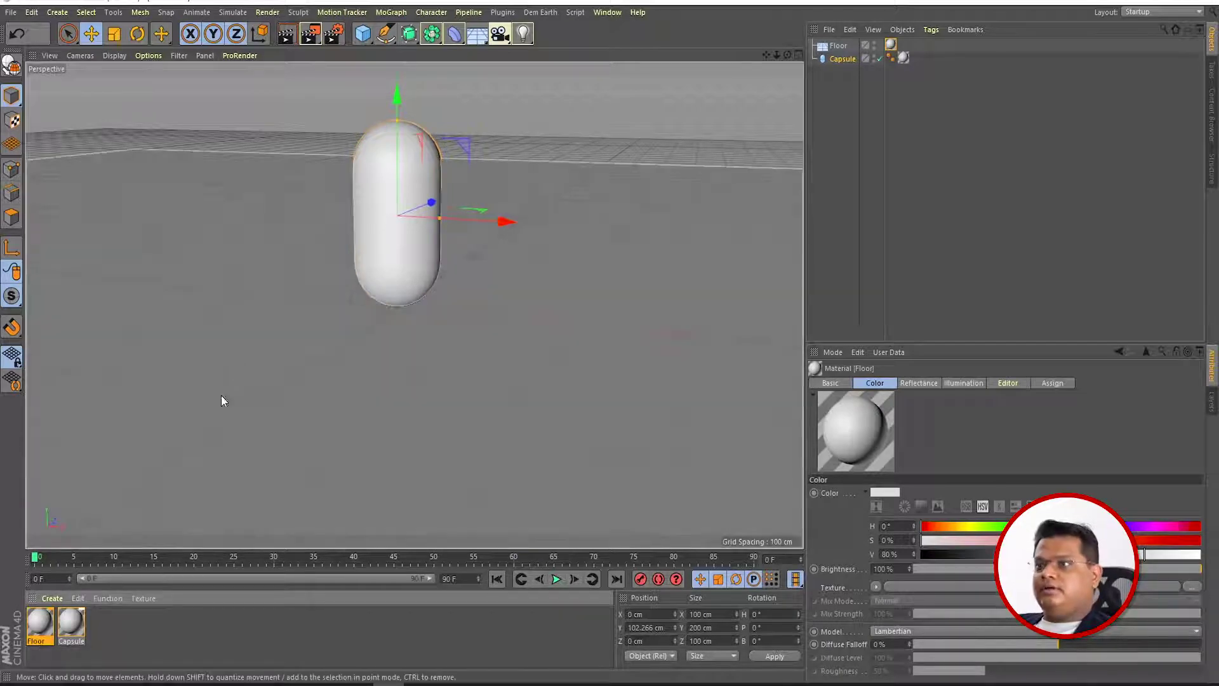
# Open the Capsule material's settings from the capsule's texture tag and enlarge the panel
pyautogui.click(432, 205)
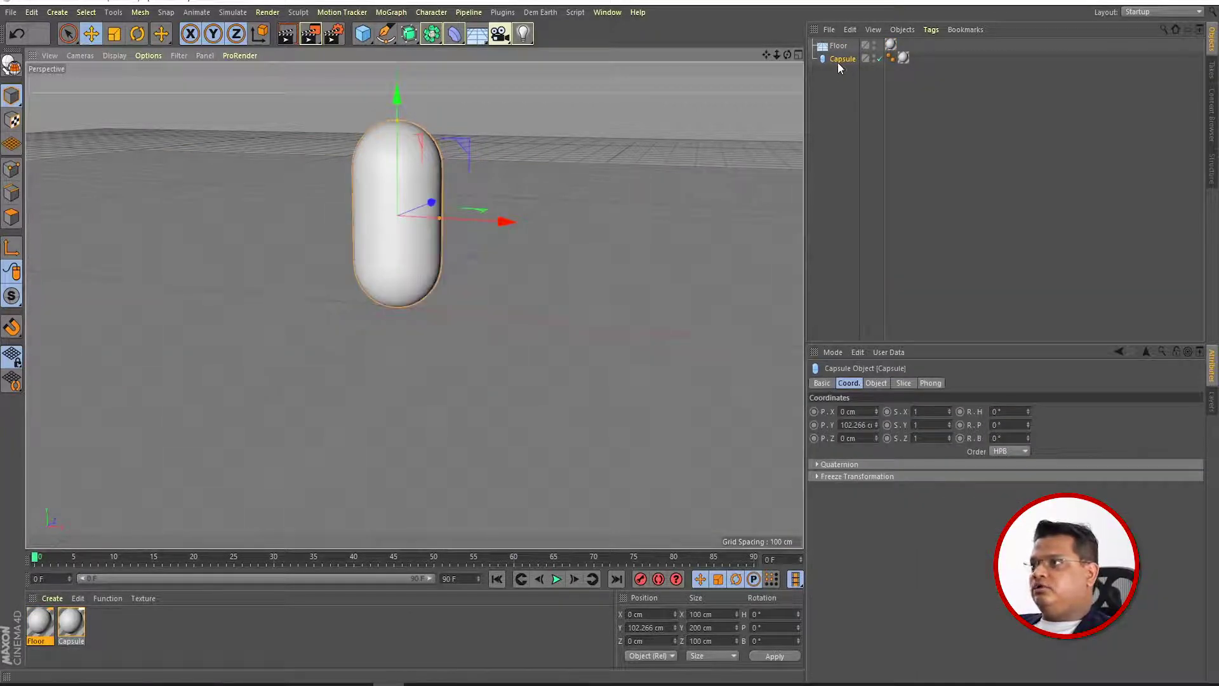
pyautogui.click(905, 58)
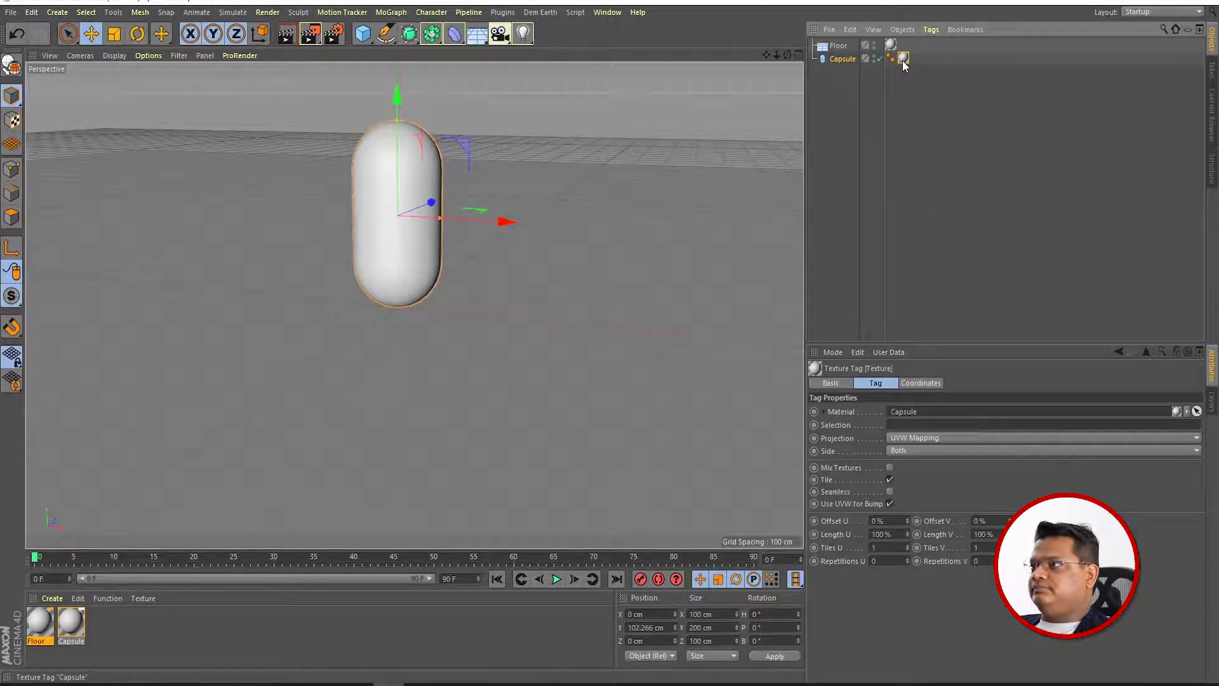
pyautogui.doubleClick(904, 59)
pyautogui.moveTo(906, 344); pyautogui.dragTo(916, 161)
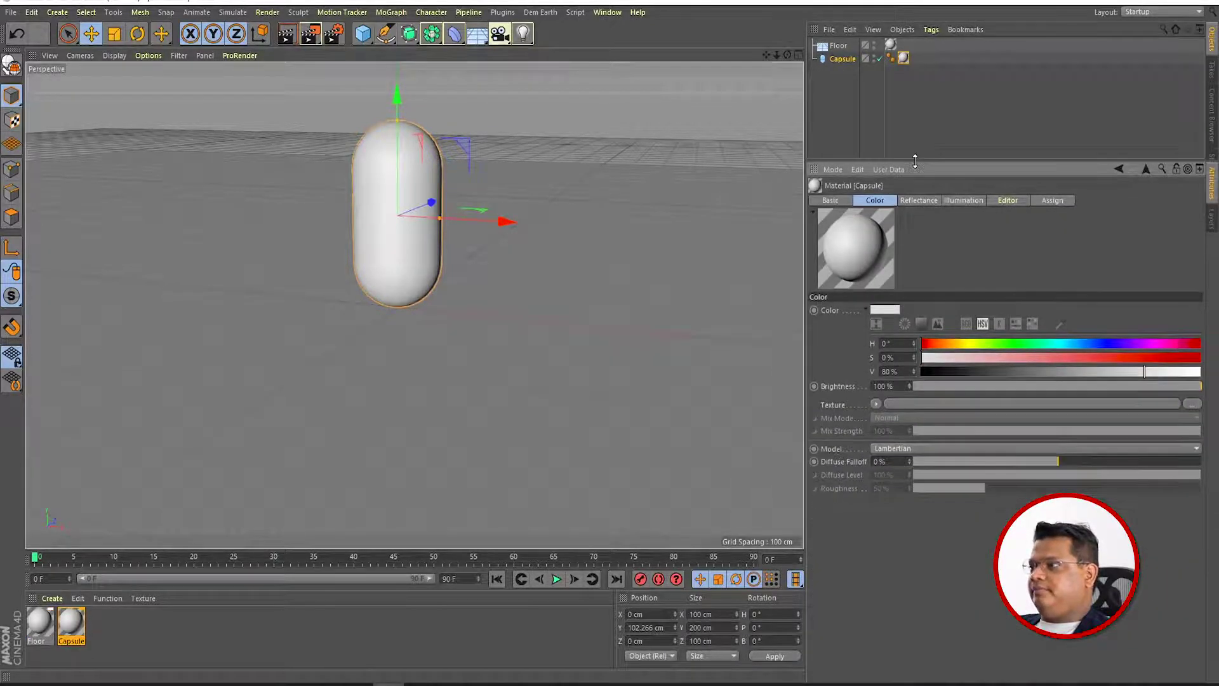
# Add a Beckmann layer (Layer 1) in the Capsule material's Reflectance channel
pyautogui.click(830, 201)
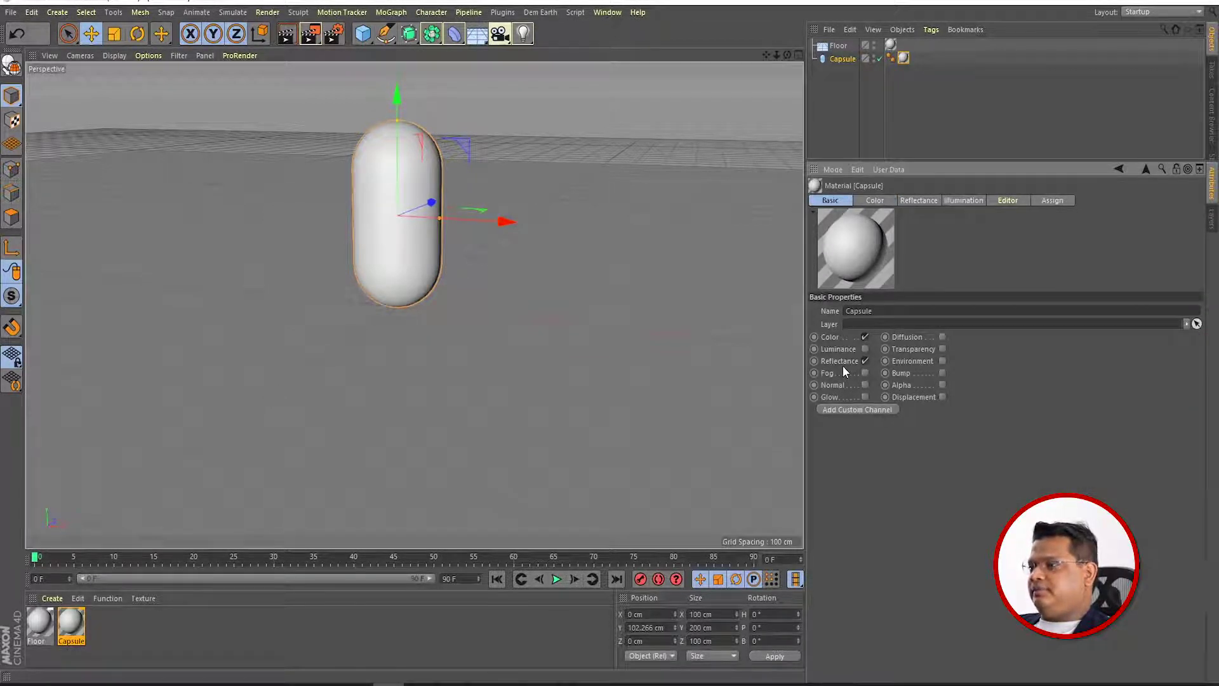
pyautogui.click(917, 200)
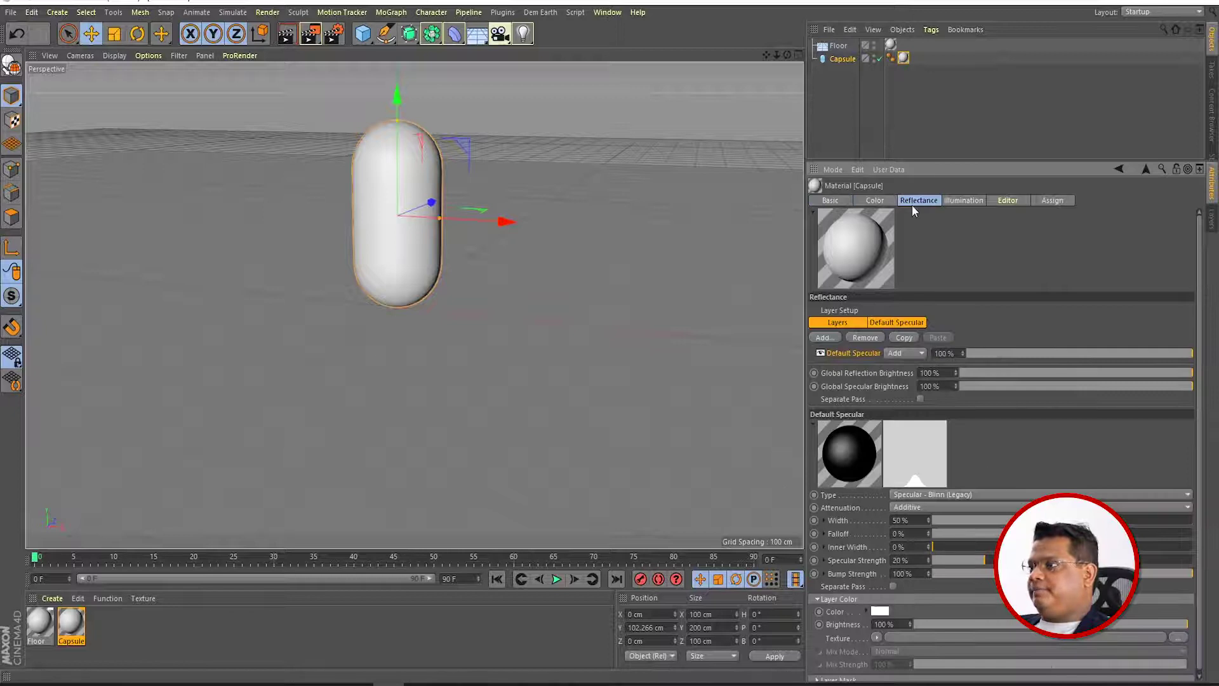
pyautogui.moveTo(927, 160); pyautogui.dragTo(930, 81)
pyautogui.click(824, 261)
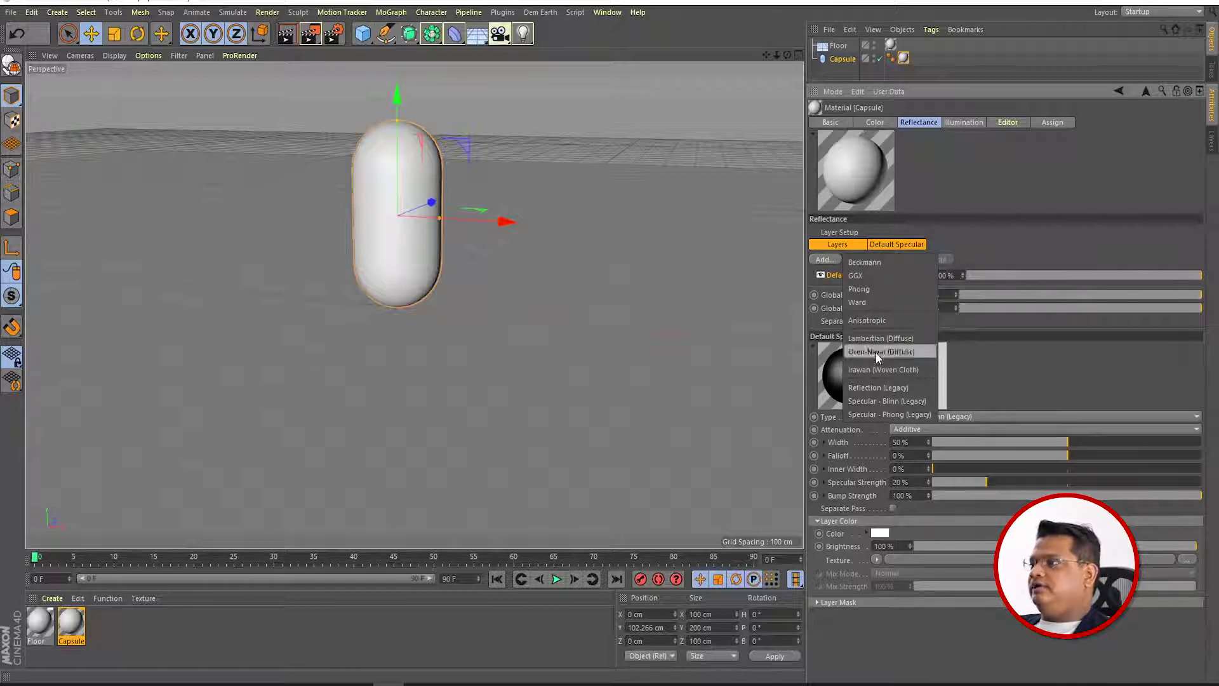
pyautogui.click(871, 263)
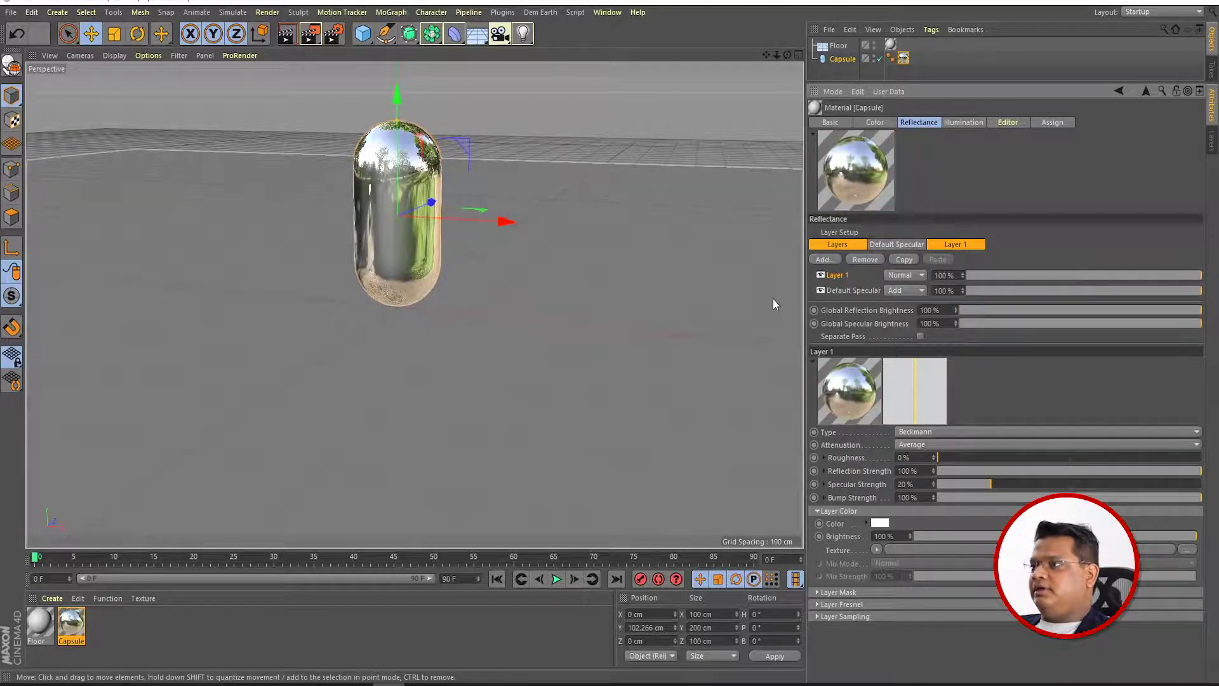
# Add GGX, Phong, Anisotropic, Lambertian, Oren-Nayar, Irawan and another Beckmann reflectance layer
pyautogui.click(825, 259)
pyautogui.click(847, 276)
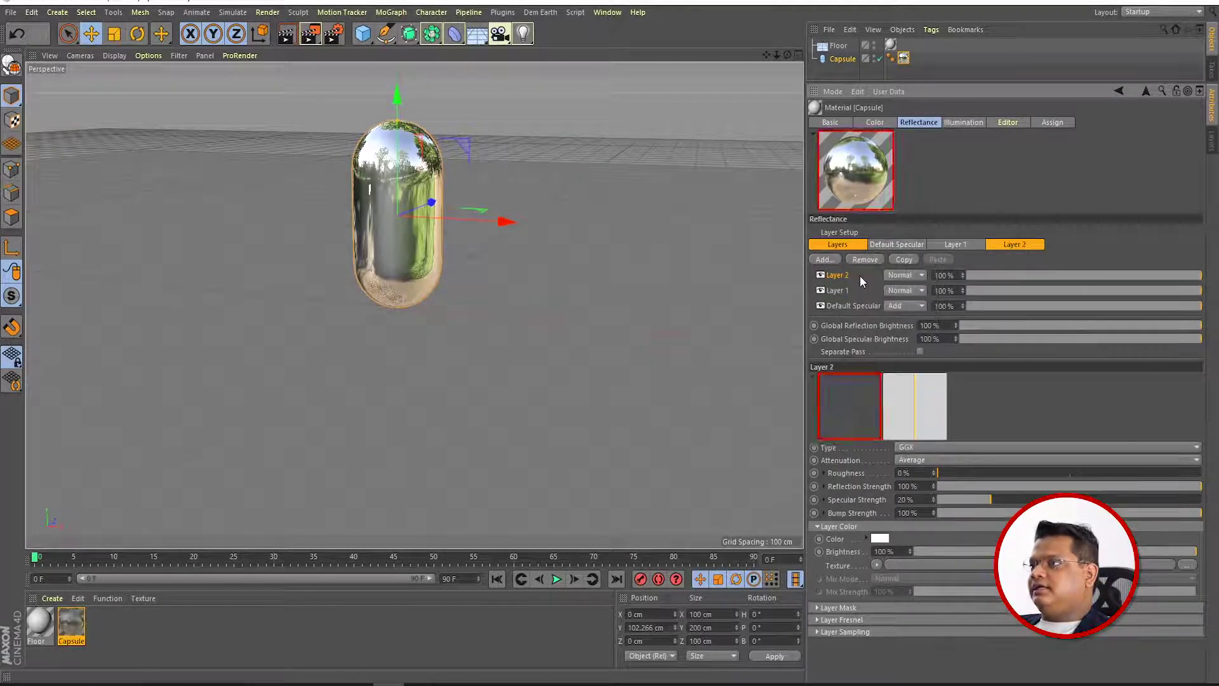
pyautogui.click(825, 259)
pyautogui.click(846, 287)
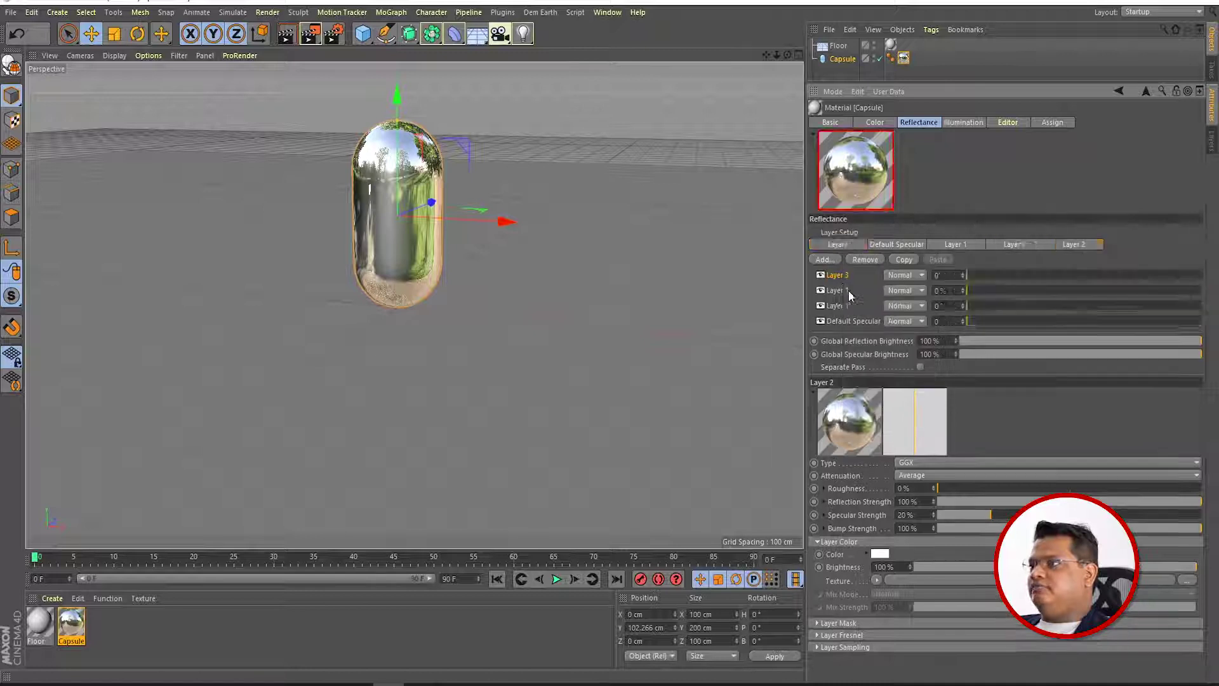
pyautogui.click(832, 259)
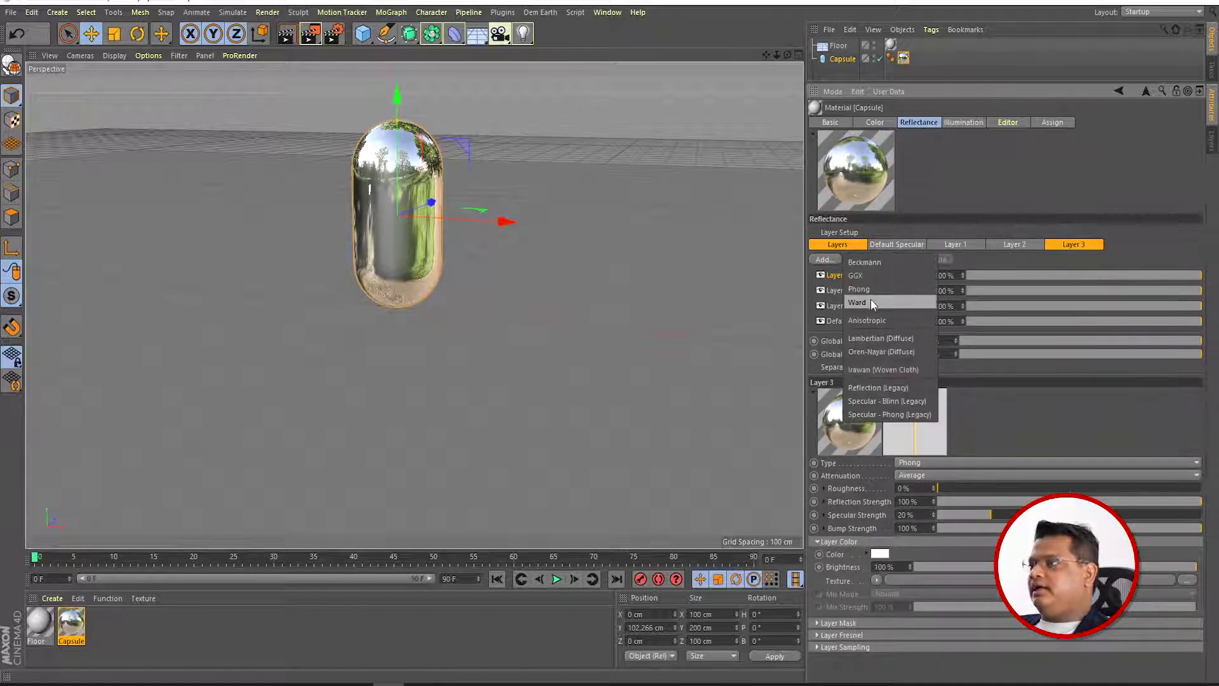
pyautogui.click(865, 320)
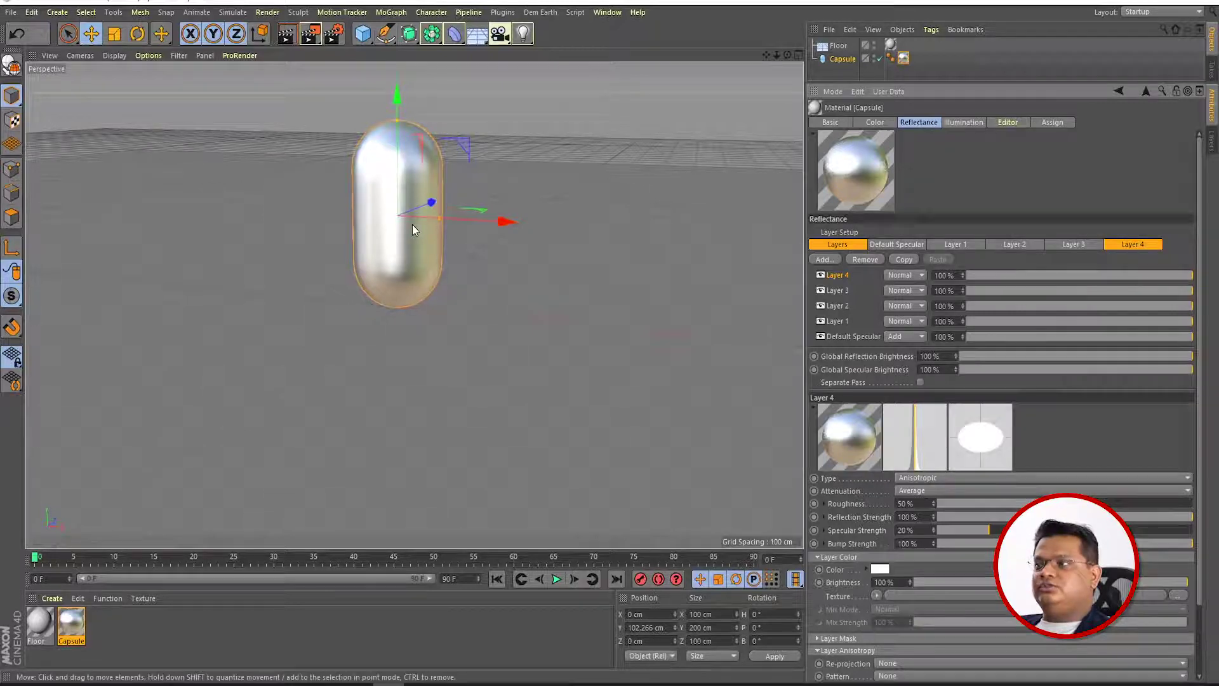
pyautogui.click(832, 259)
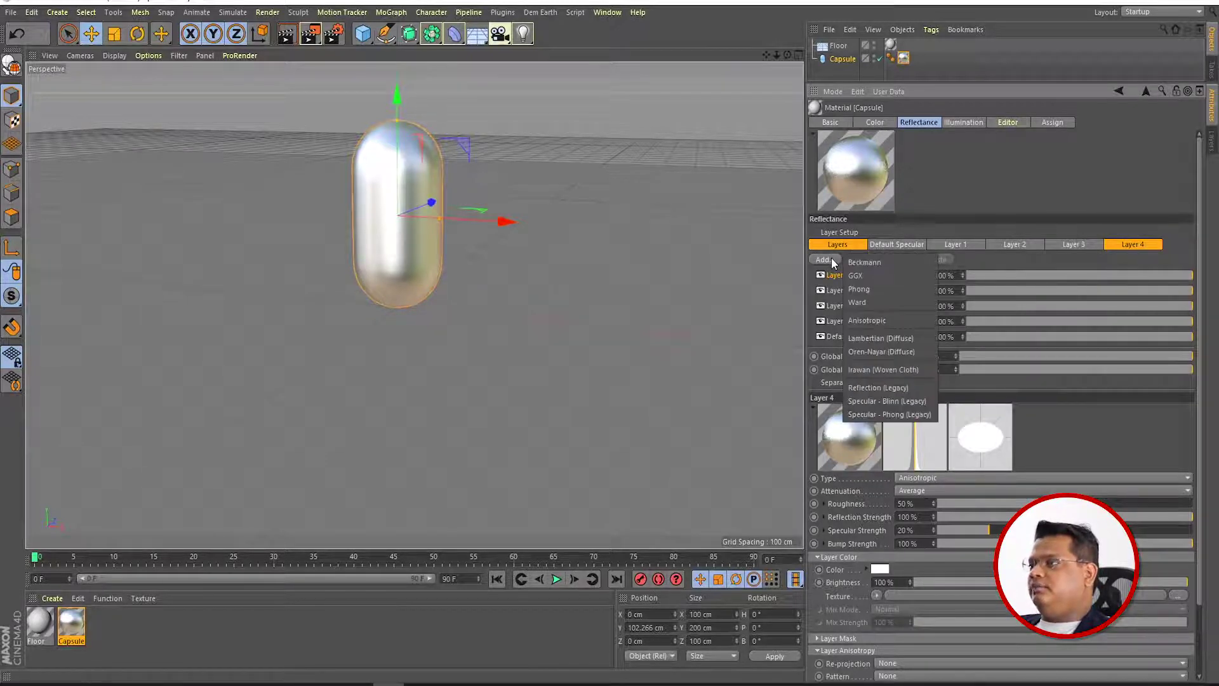
pyautogui.click(879, 339)
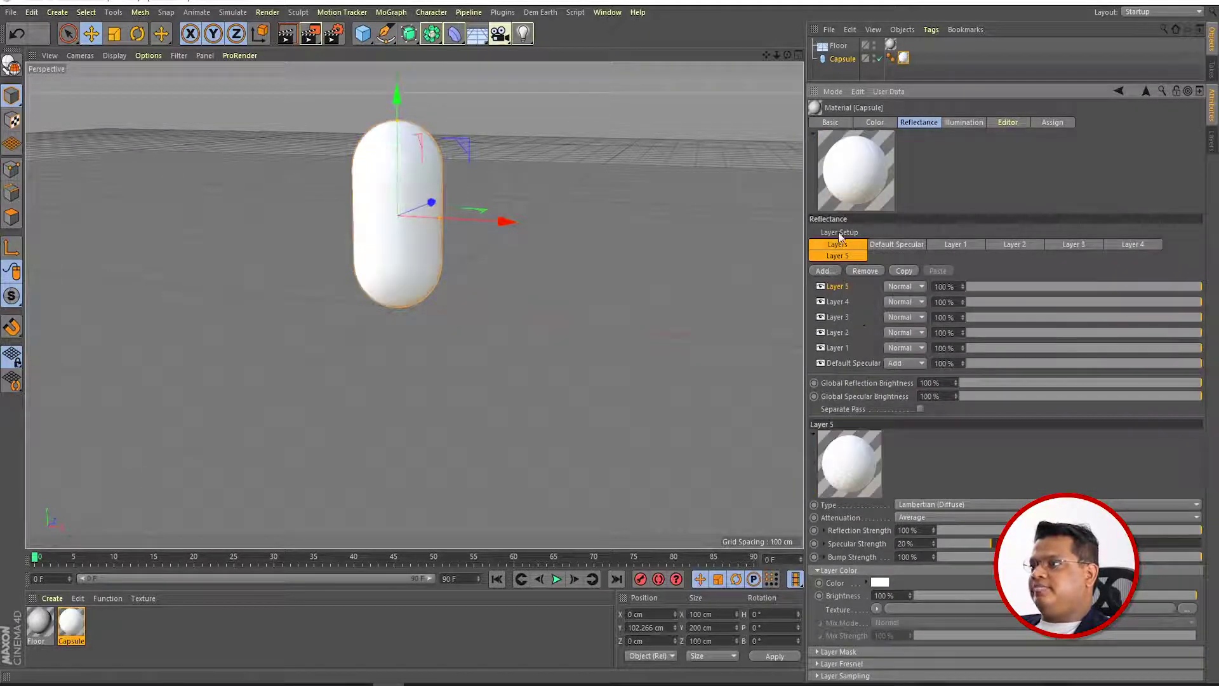
pyautogui.click(827, 271)
pyautogui.click(875, 351)
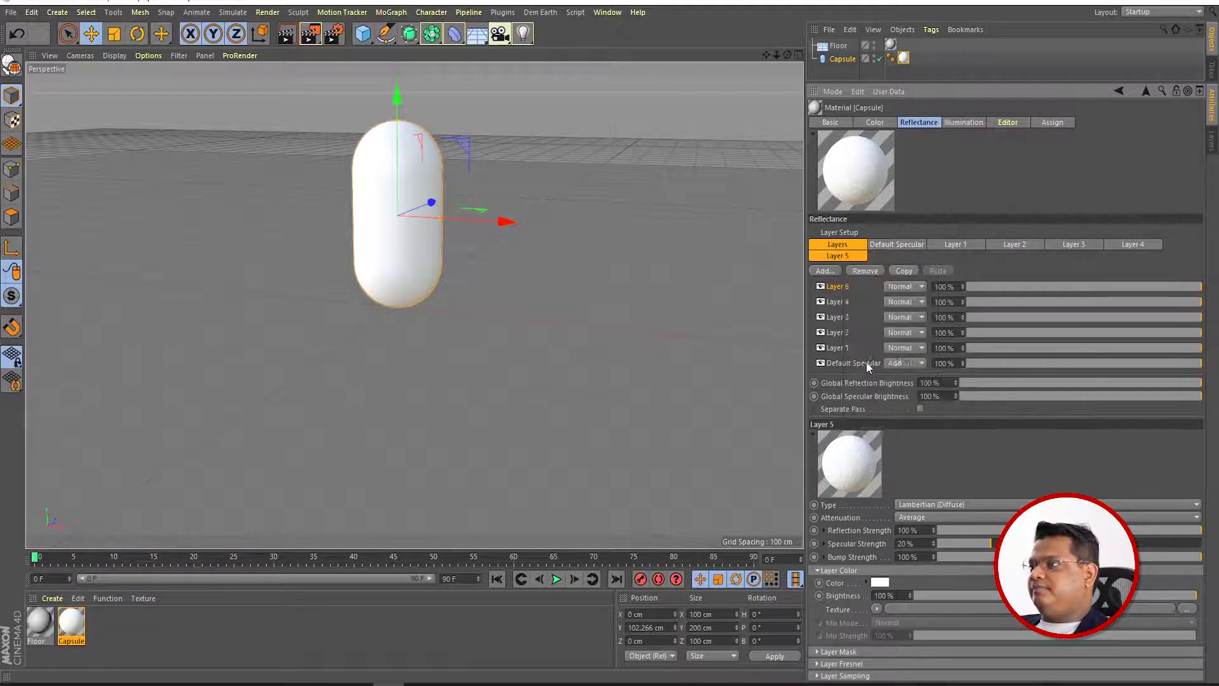
pyautogui.click(829, 273)
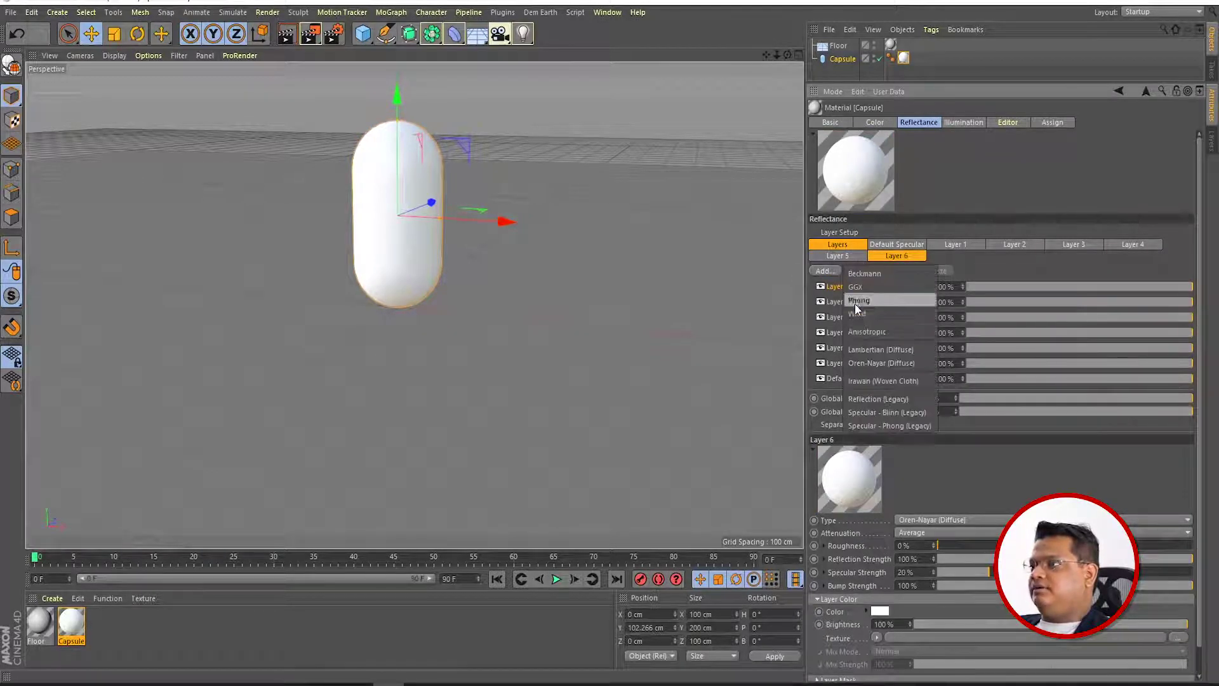
pyautogui.click(883, 381)
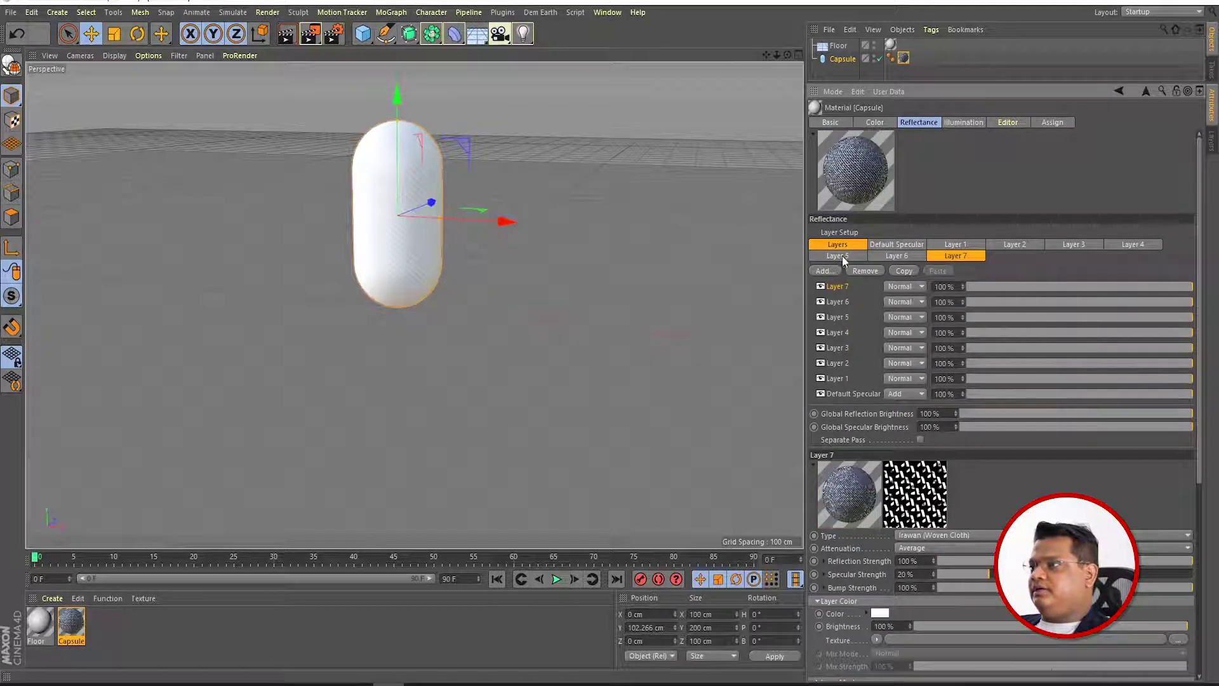
pyautogui.click(828, 273)
pyautogui.click(906, 284)
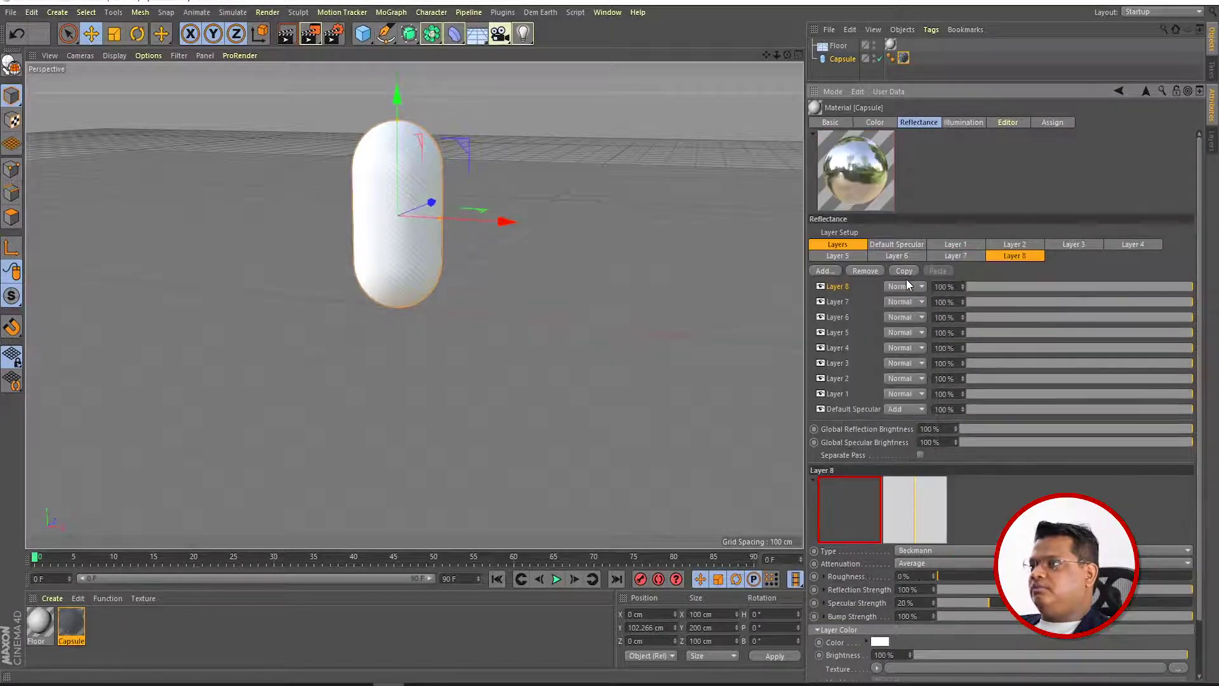
# Delete reflectance Layers 7, 6, 5 and 4 from the Capsule material
pyautogui.click(837, 301)
pyautogui.press('Delete')
pyautogui.click(840, 301)
pyautogui.press('Delete')
pyautogui.click(840, 302)
pyautogui.press('Delete')
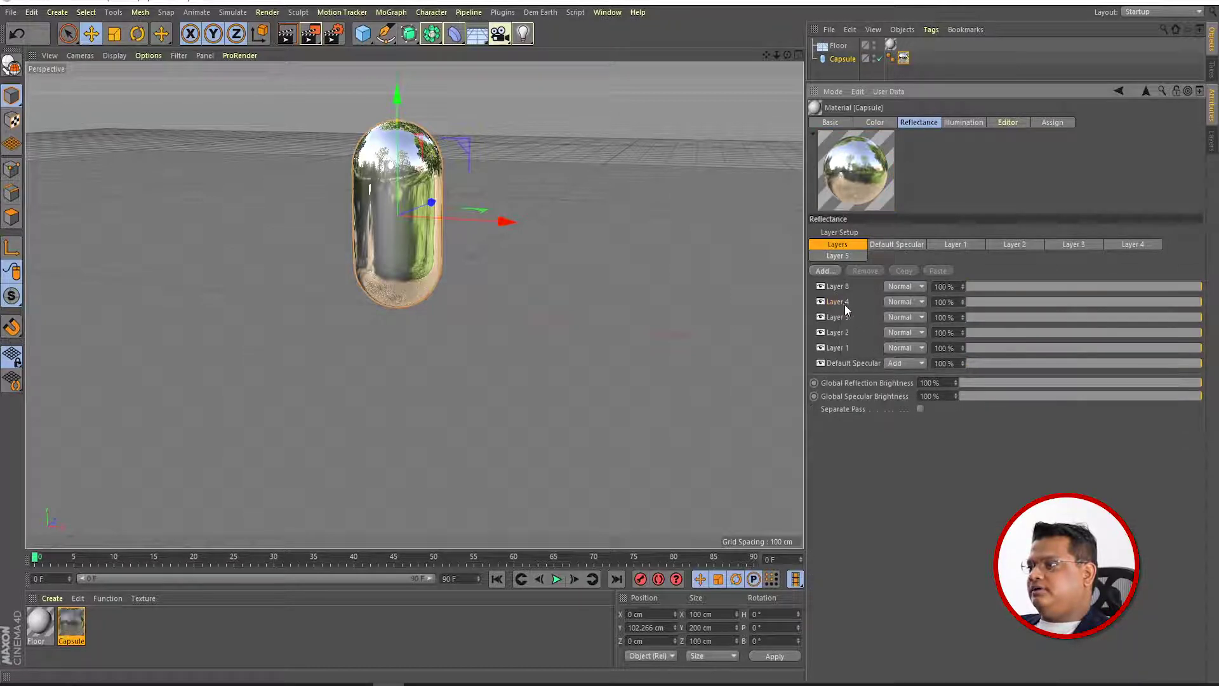
pyautogui.press('Delete')
pyautogui.click(840, 290)
# Remove the remaining Layers 2, 8 and 1, leaving only Default Specular
pyautogui.rightClick(845, 289)
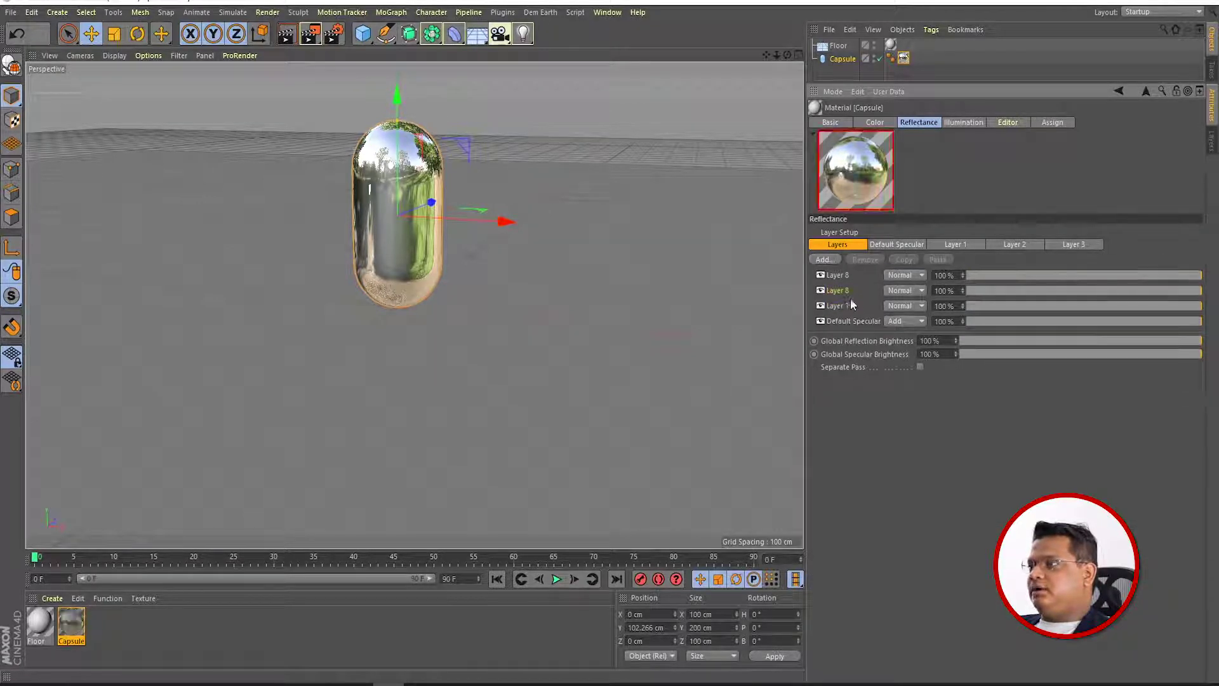
pyautogui.click(854, 299)
pyautogui.rightClick(846, 277)
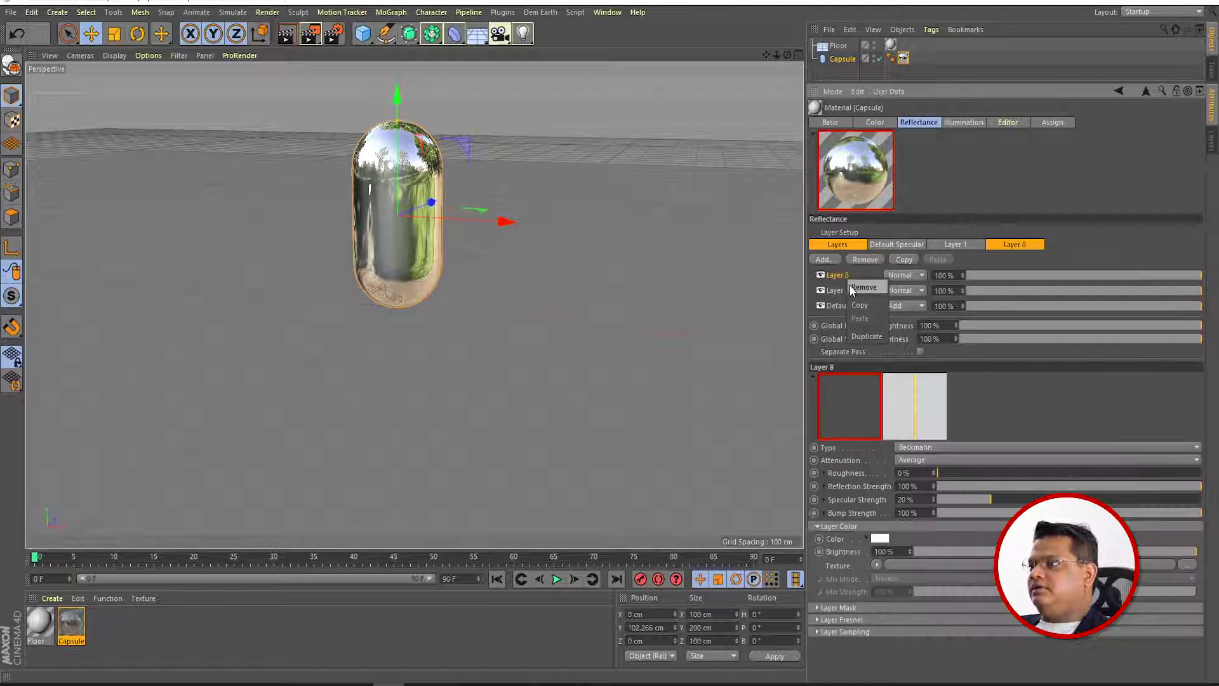
pyautogui.click(863, 287)
pyautogui.click(841, 278)
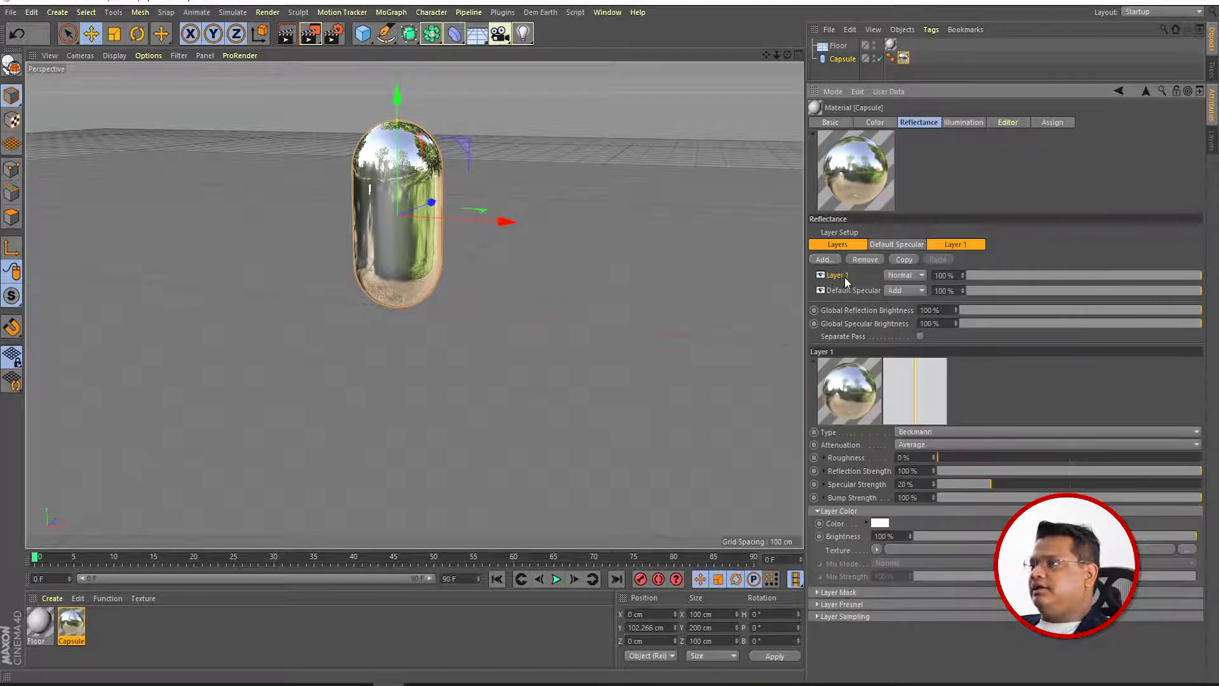
pyautogui.press('Delete')
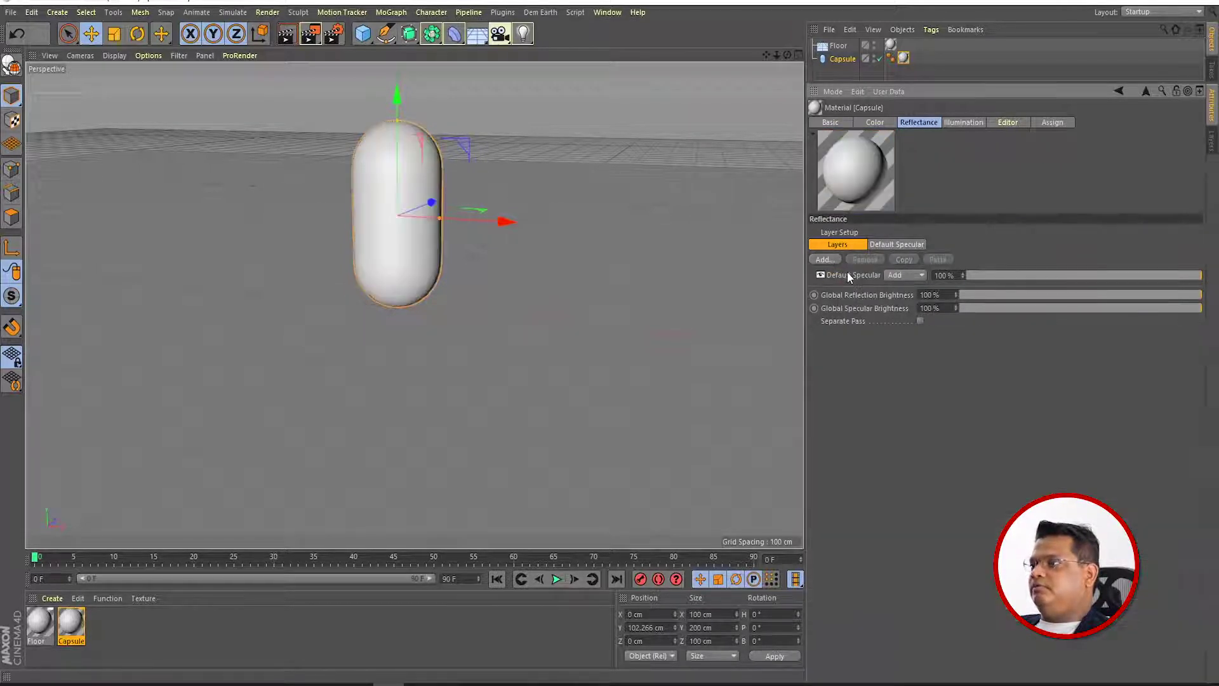
# Add a fresh Beckmann reflection layer to the Capsule material
pyautogui.click(832, 261)
pyautogui.click(857, 264)
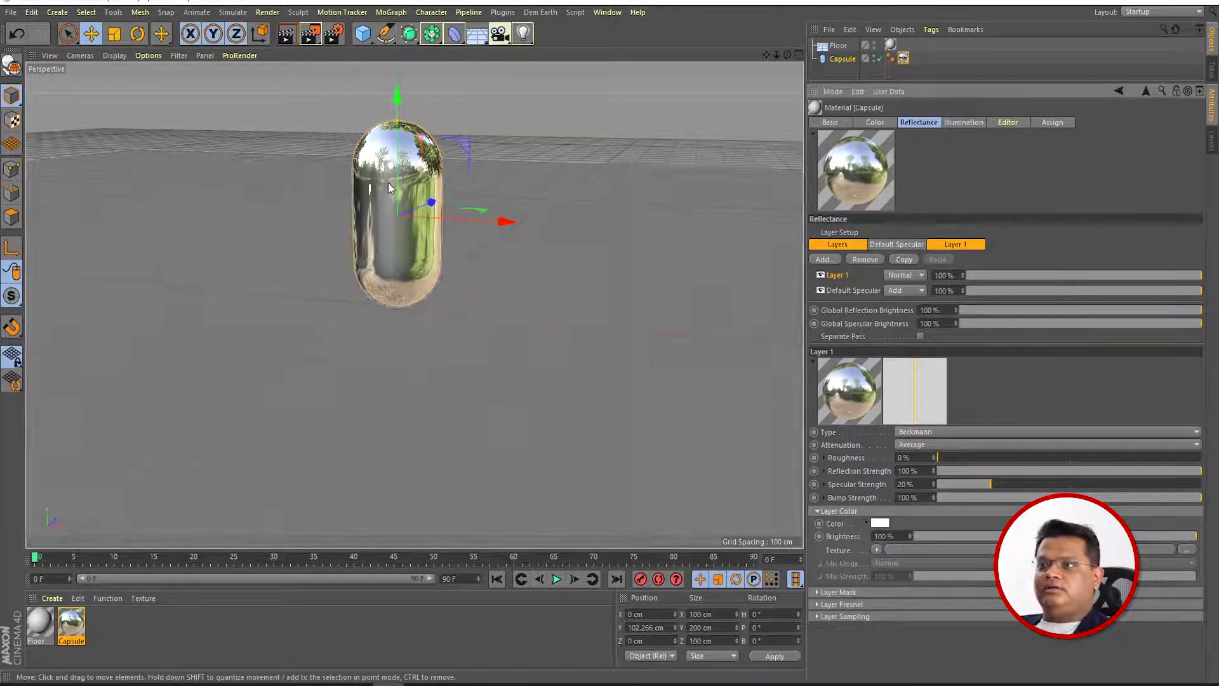
pyautogui.moveTo(515, 239)
pyautogui.keyDown('alt'); pyautogui.mouseDown()
pyautogui.moveTo(456, 251)
pyautogui.moveTo(525, 240)
pyautogui.mouseUp(); pyautogui.keyUp('alt')
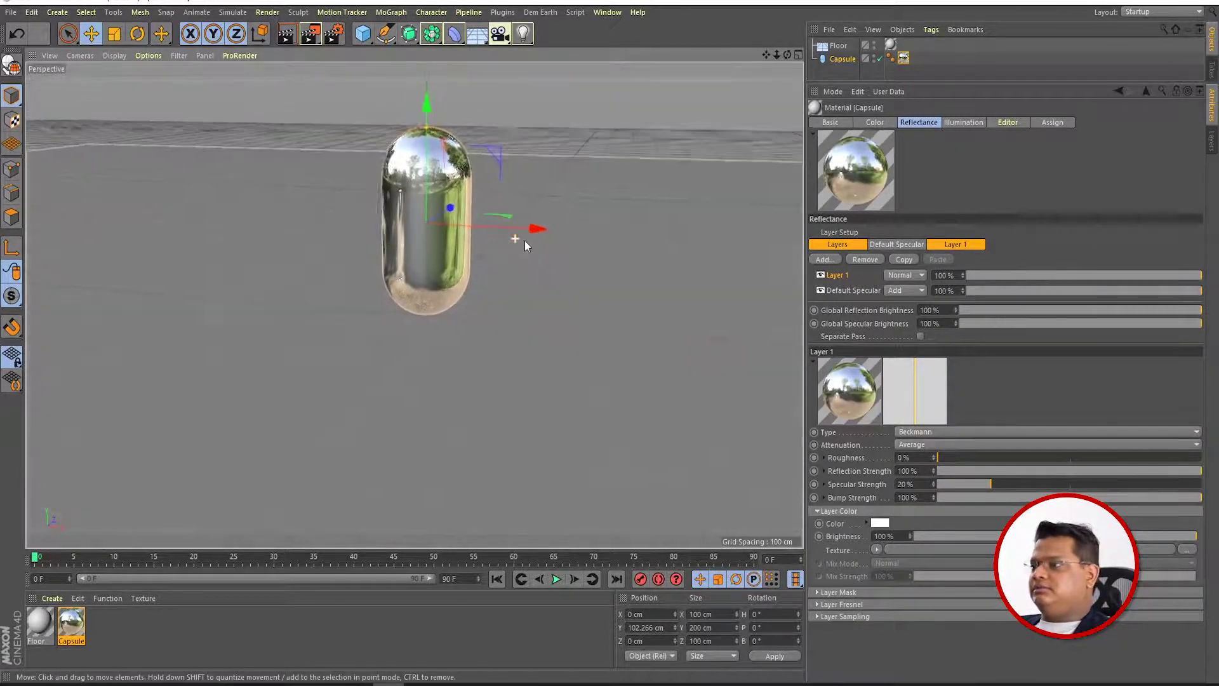
pyautogui.click(36, 621)
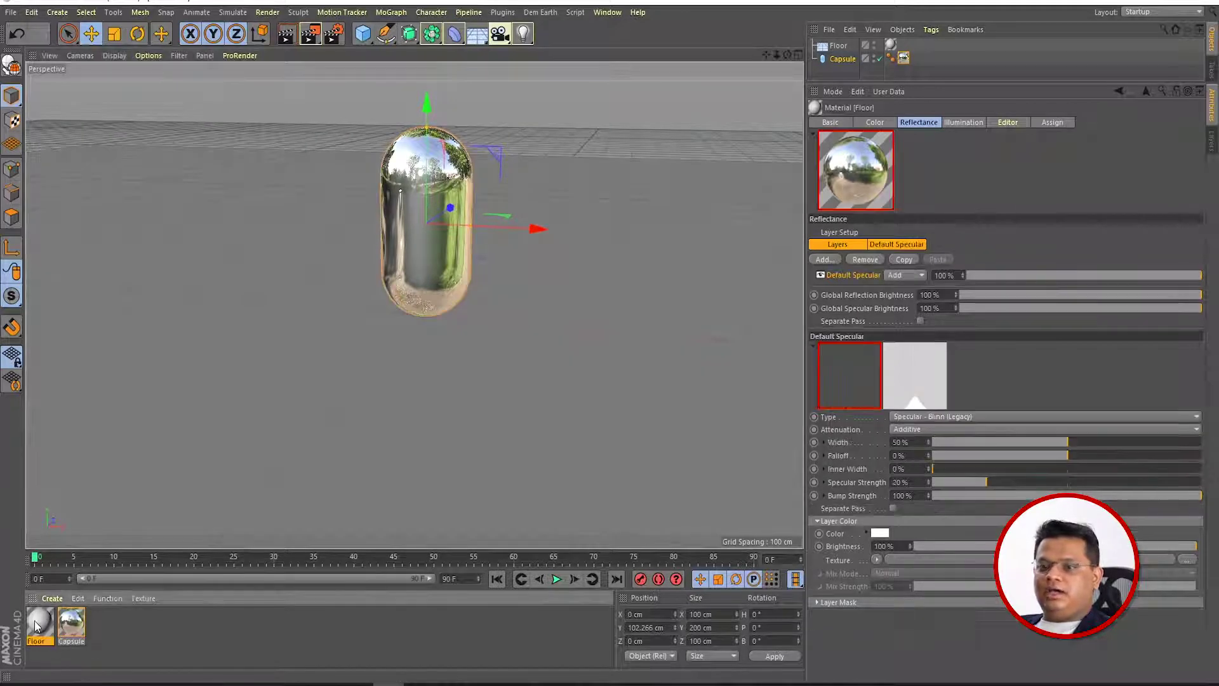
# Add a Beckmann layer to the Floor material and render the view to check the mirror floor
pyautogui.click(824, 260)
pyautogui.click(863, 331)
pyautogui.keyDown('alt'); pyautogui.moveTo(508, 310); pyautogui.dragTo(494, 375); pyautogui.keyUp('alt')
pyautogui.click(549, 88)
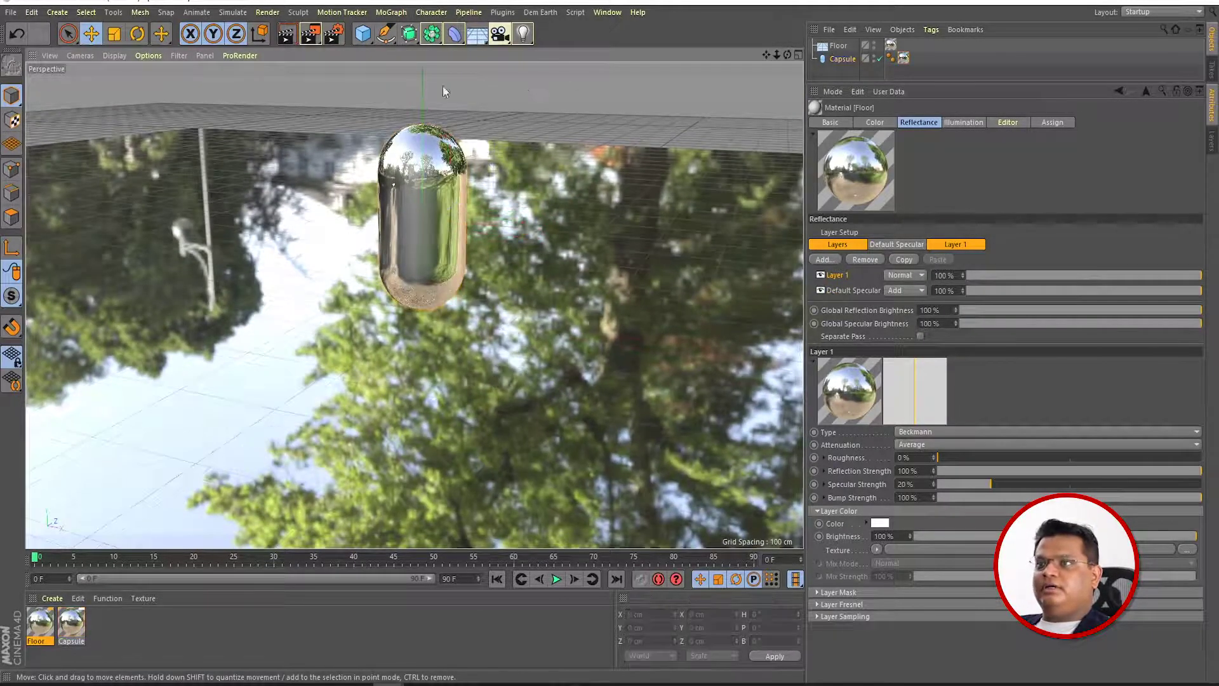
pyautogui.click(286, 34)
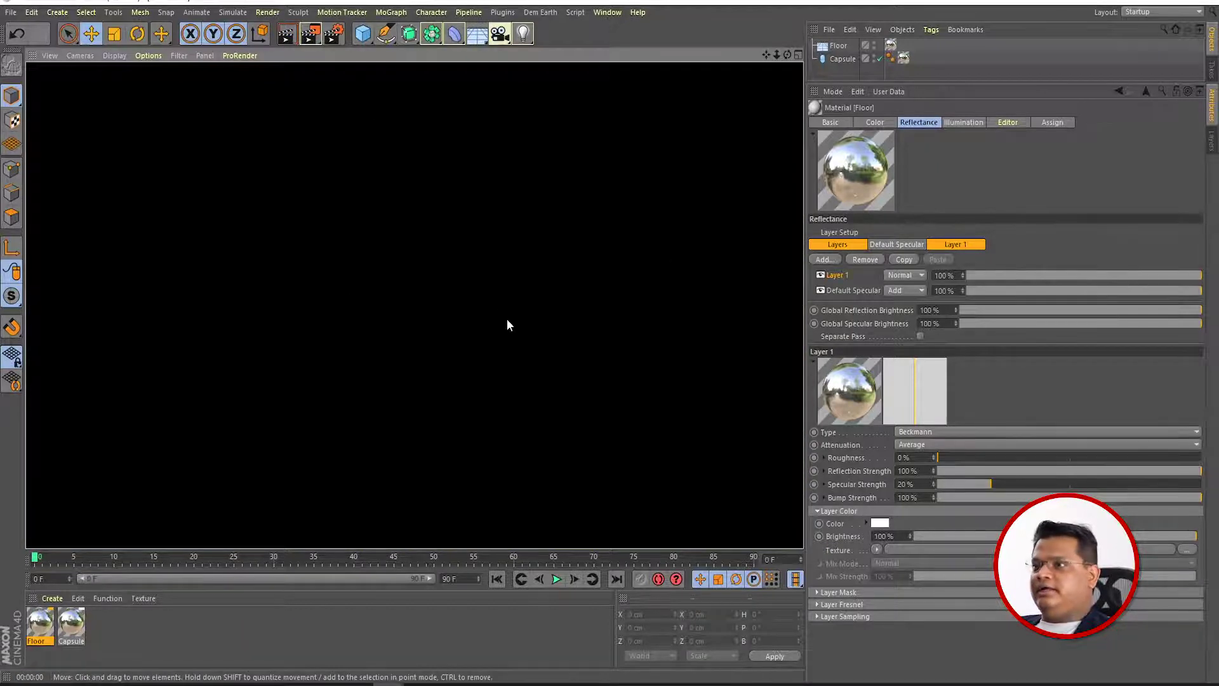
pyautogui.click(487, 245)
# Add a Sky object to the scene
pyautogui.click(478, 36)
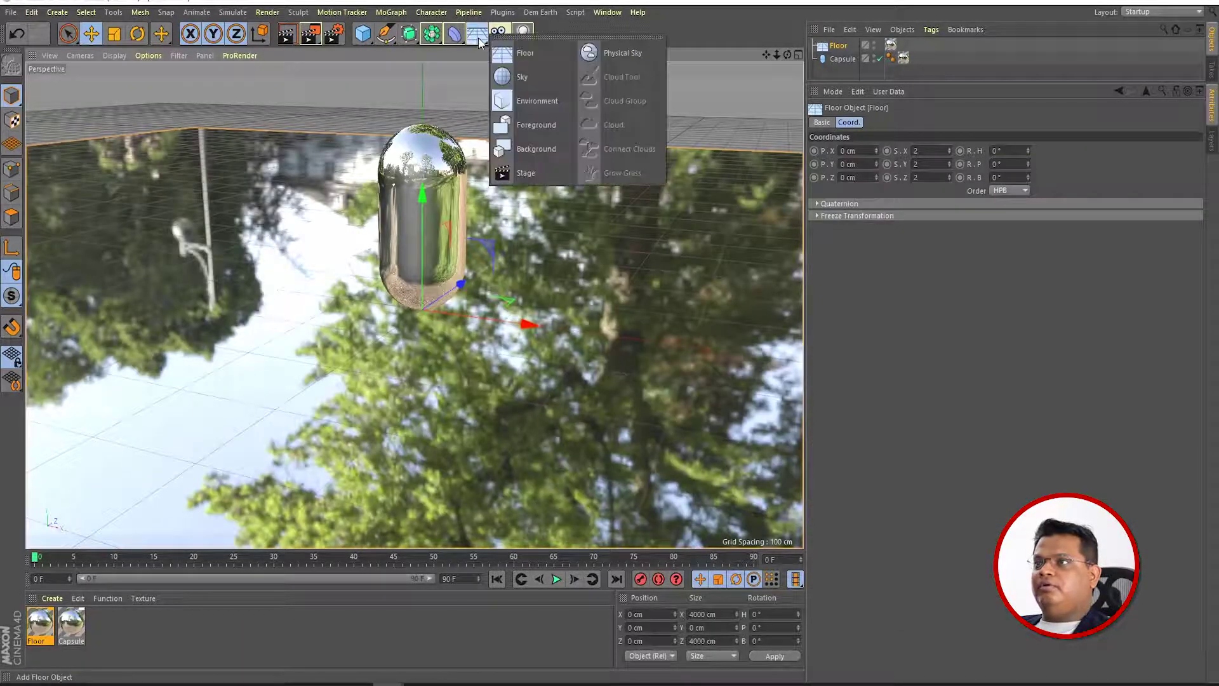
pyautogui.click(508, 79)
pyautogui.keyDown('alt'); pyautogui.moveTo(526, 214); pyautogui.dragTo(586, 311); pyautogui.keyUp('alt')
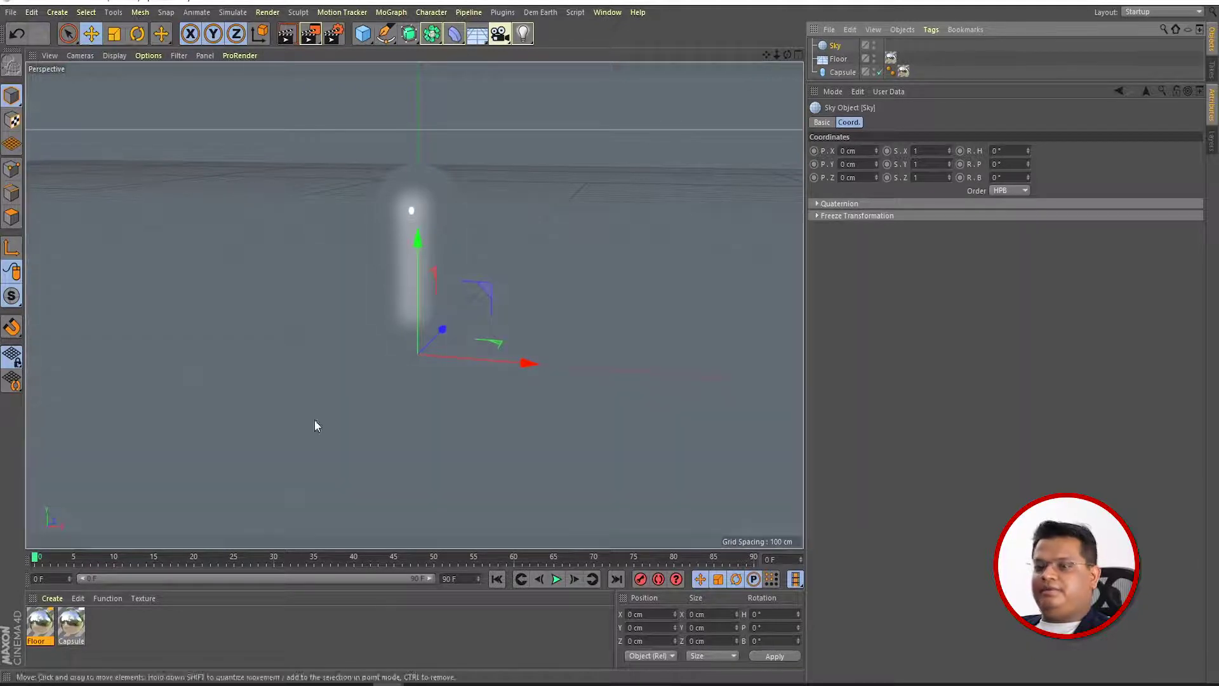
# Create a new material 'Mat', apply it to the Sky and open its settings
pyautogui.doubleClick(112, 627)
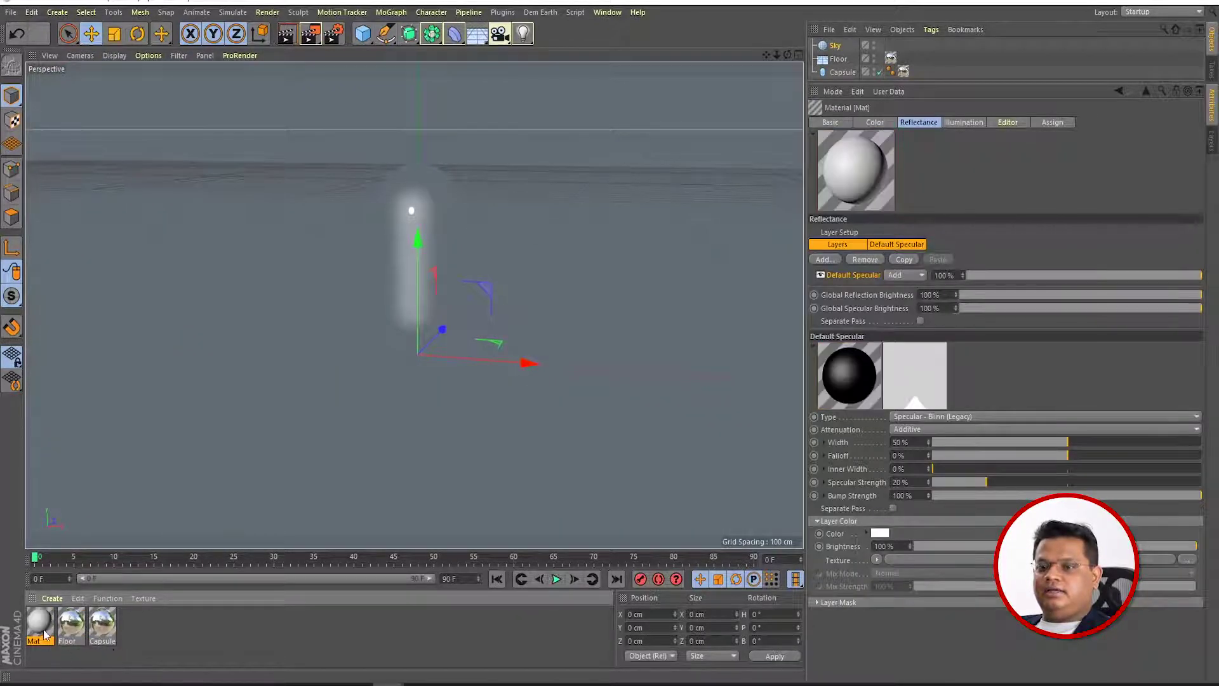
pyautogui.moveTo(840, 48); pyautogui.dragTo(839, 47)
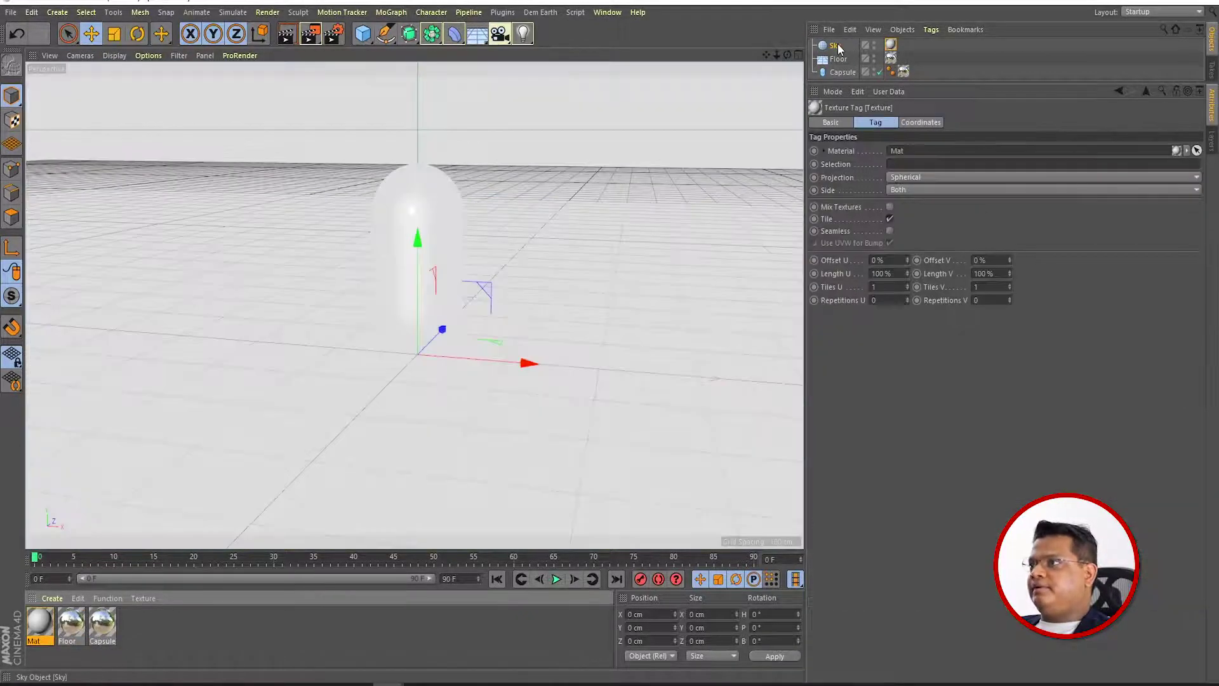
pyautogui.click(835, 46)
pyautogui.doubleClick(891, 45)
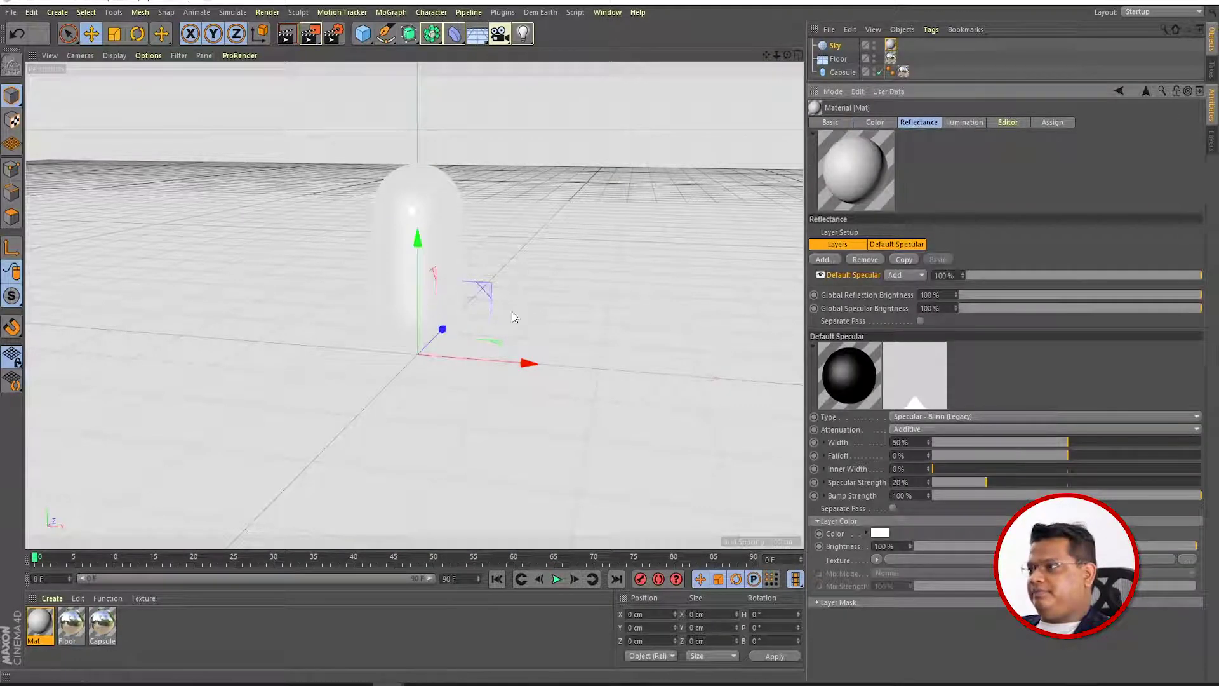
# Load fgg(1).jpeg as Mat's Color texture, copy it to the project, and render the view
pyautogui.click(875, 123)
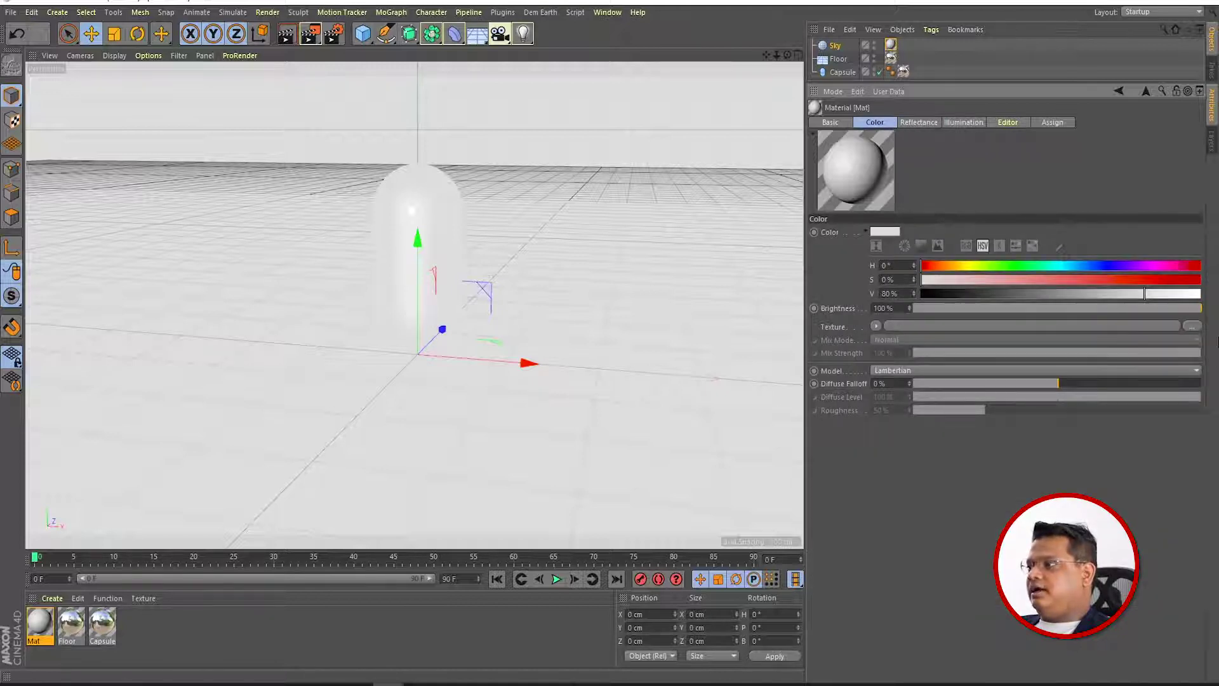
pyautogui.click(1192, 326)
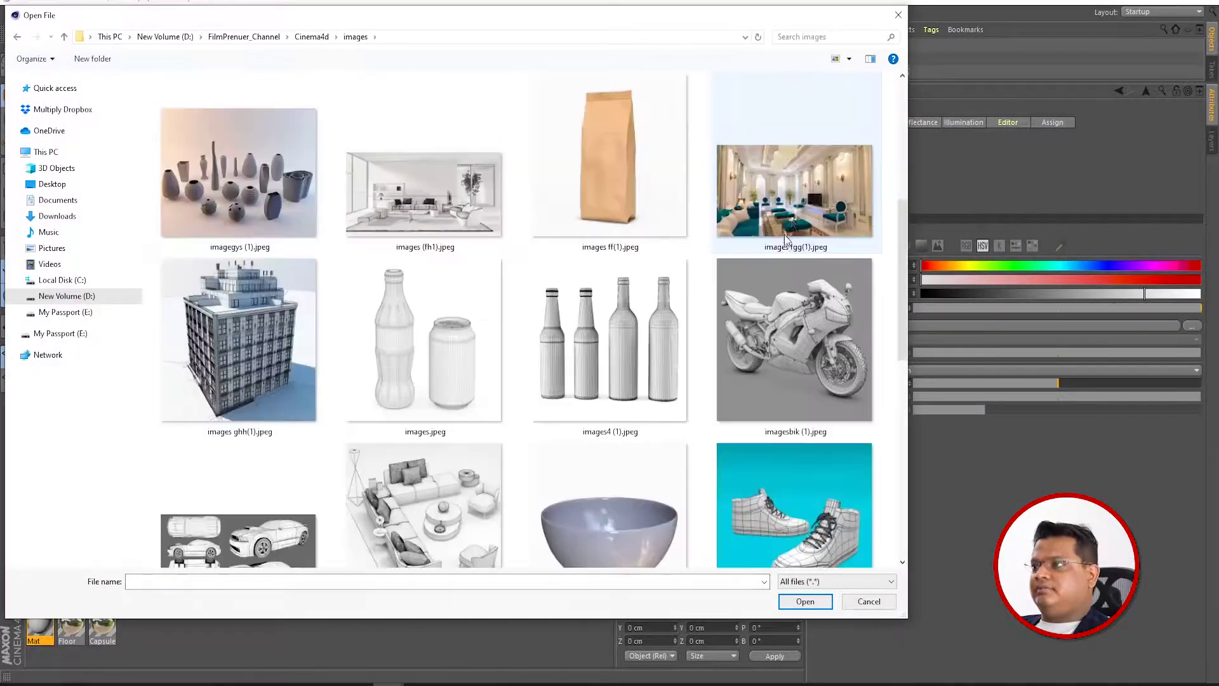
pyautogui.doubleClick(791, 218)
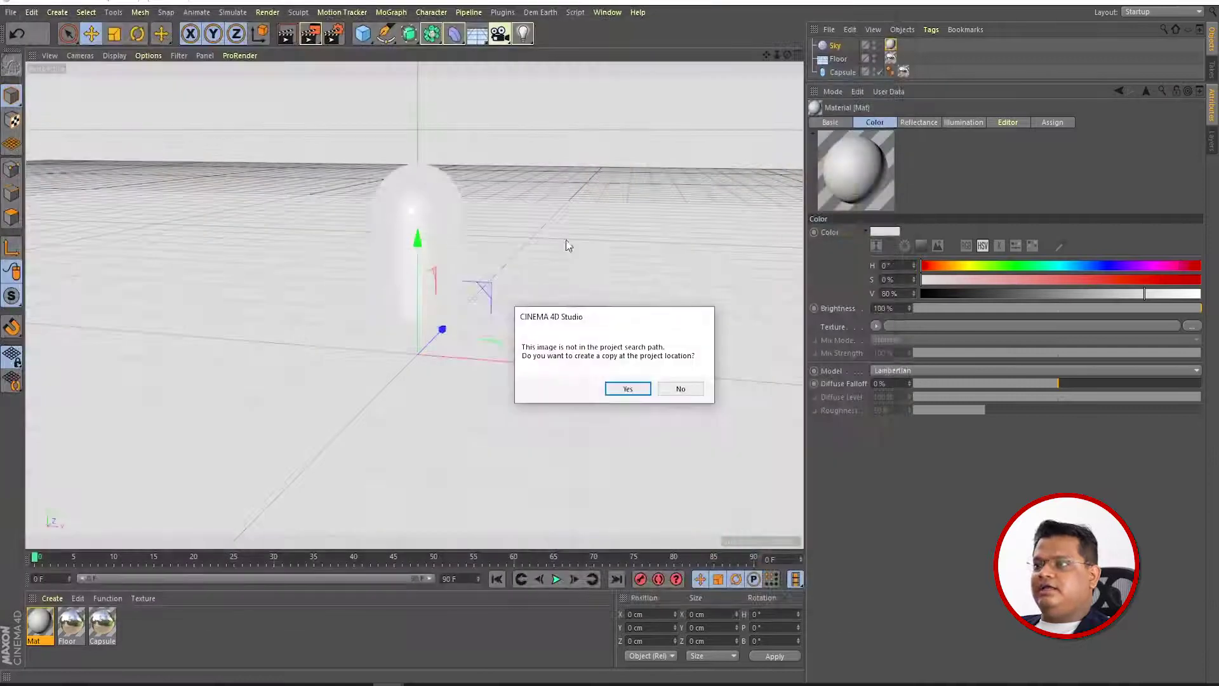
pyautogui.click(629, 390)
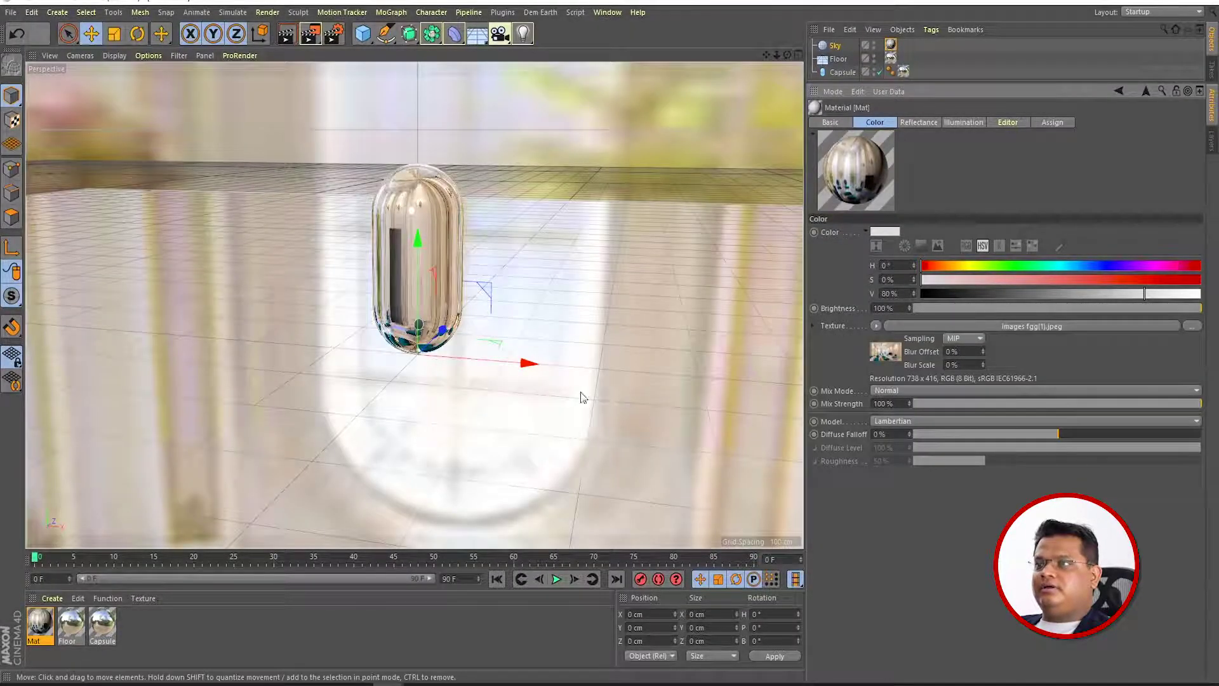
pyautogui.keyDown('alt'); pyautogui.moveTo(578, 332); pyautogui.dragTo(564, 327); pyautogui.keyUp('alt')
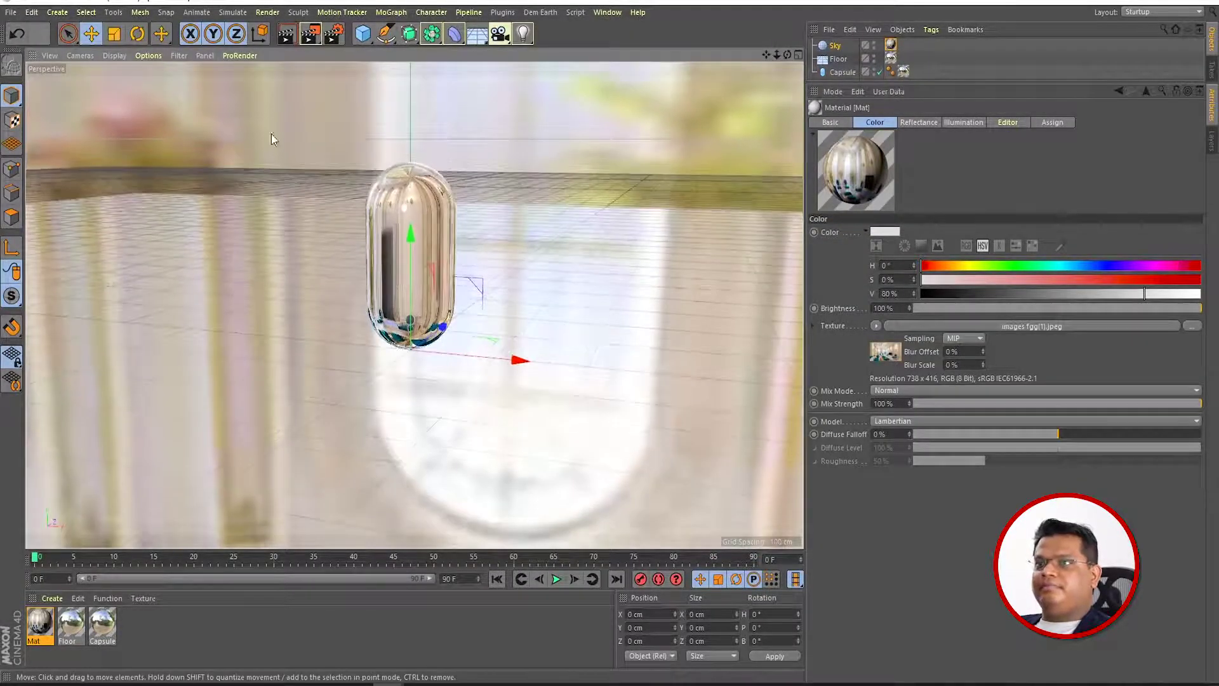
pyautogui.click(287, 34)
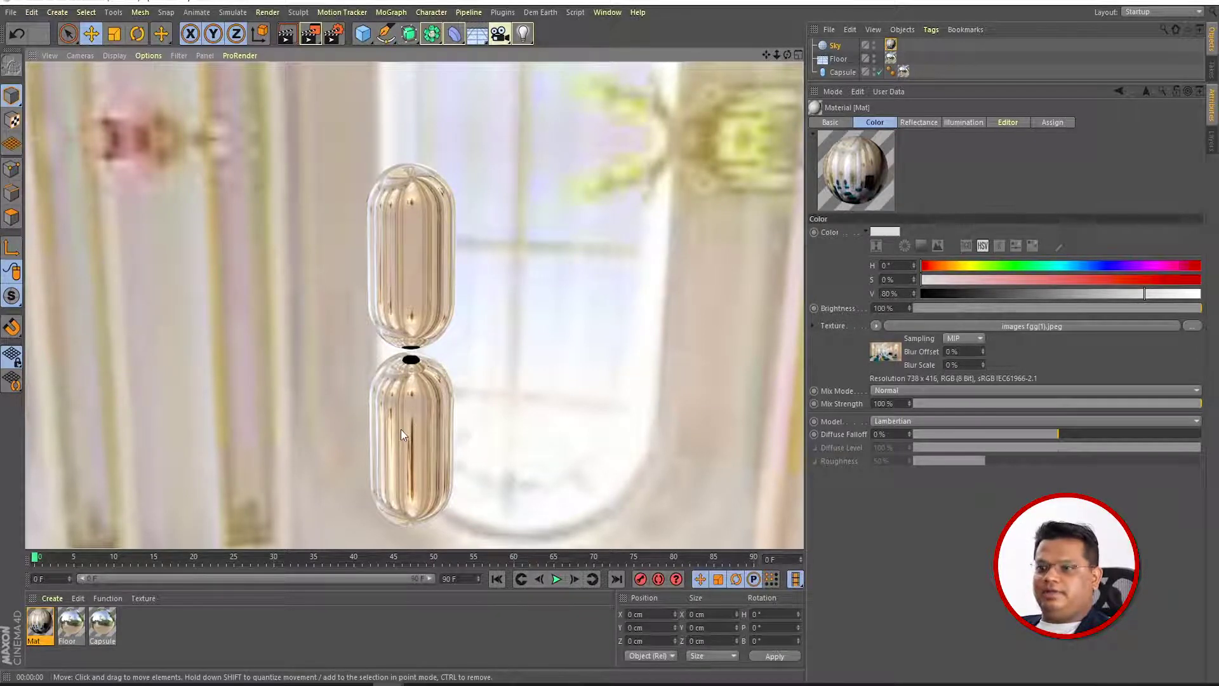
# In the Floor material's reflectance, test Layer 1 strength at 59% with renders
pyautogui.click(487, 351)
pyautogui.click(72, 625)
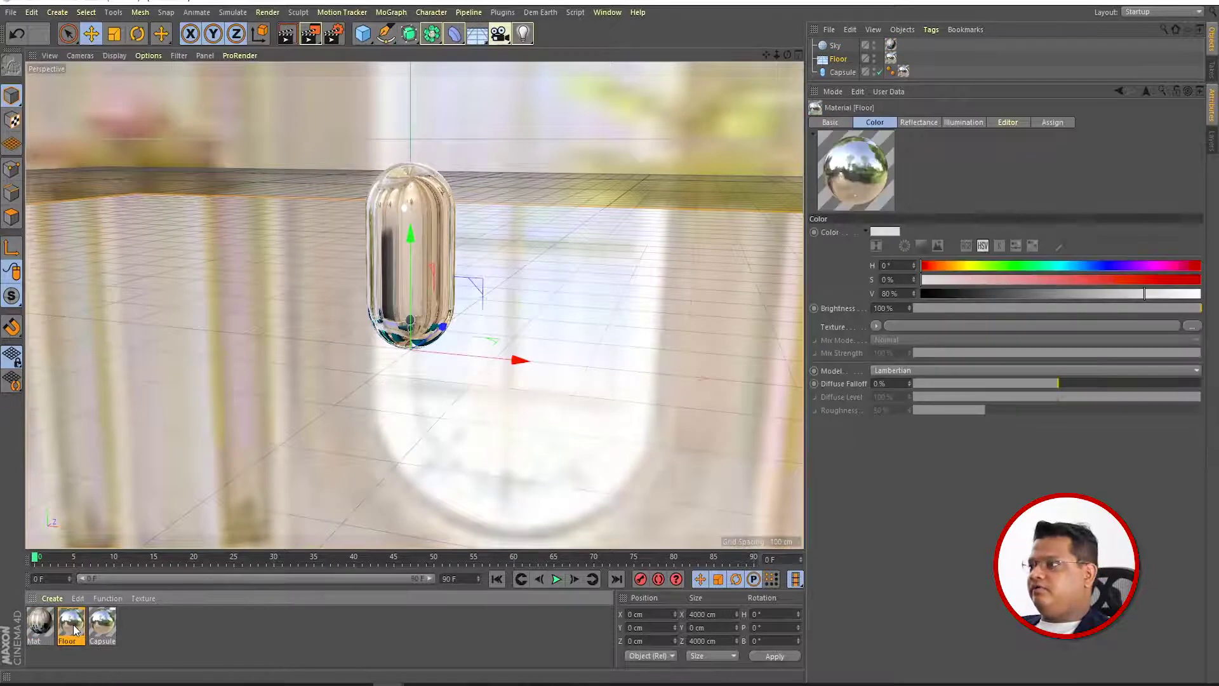
pyautogui.click(931, 122)
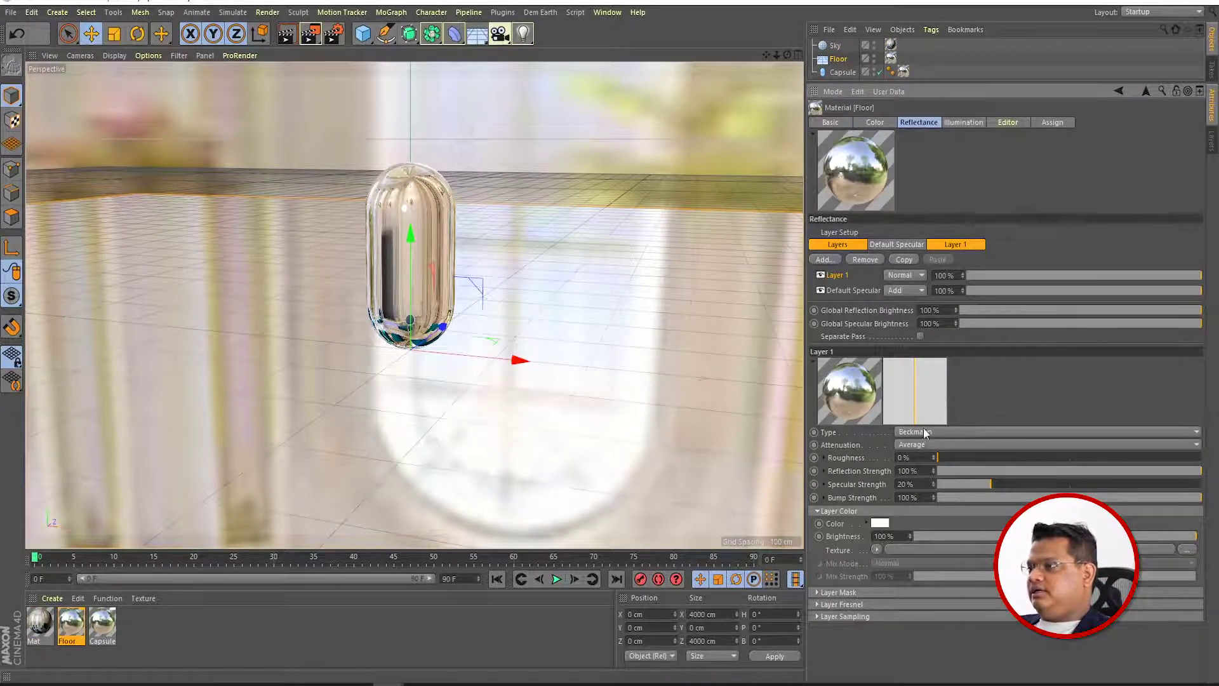
pyautogui.click(1190, 277)
pyautogui.moveTo(1187, 275); pyautogui.dragTo(1107, 276)
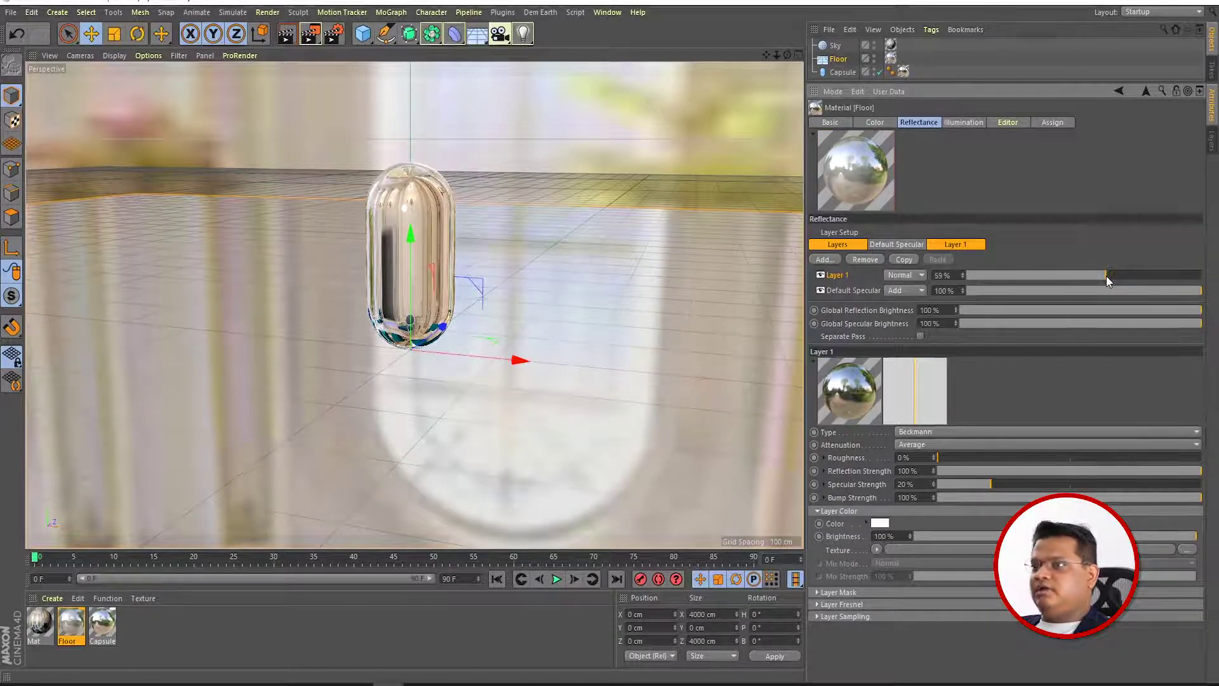
pyautogui.click(289, 35)
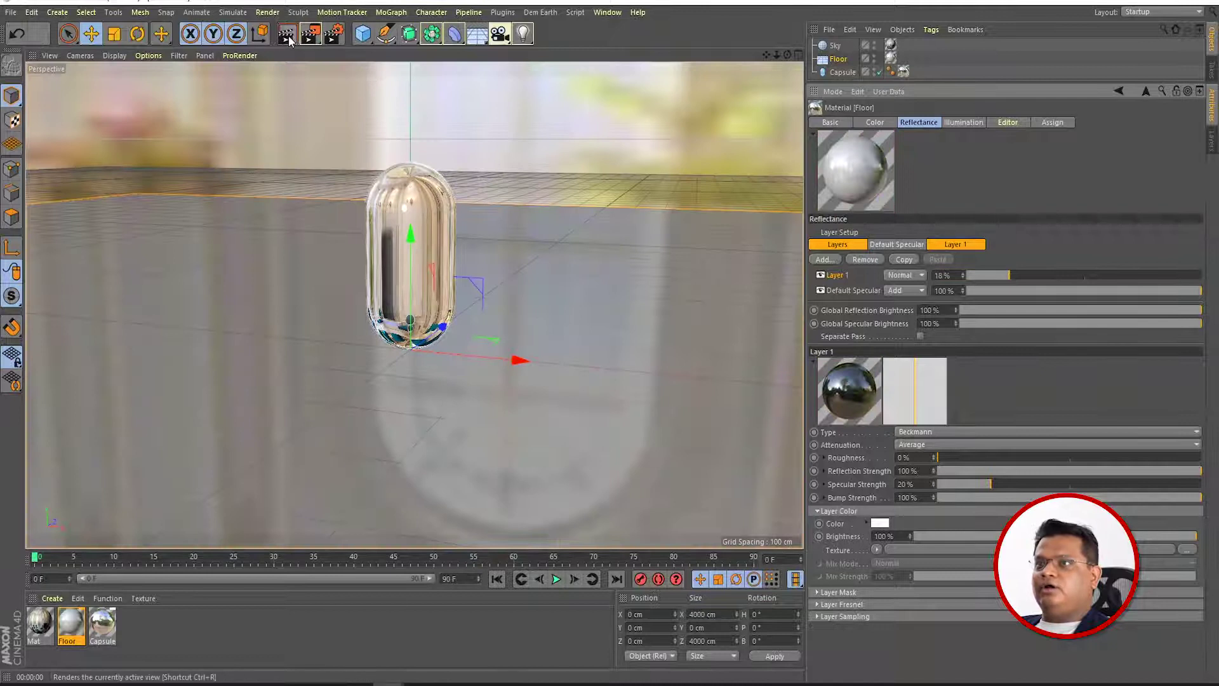
pyautogui.click(287, 36)
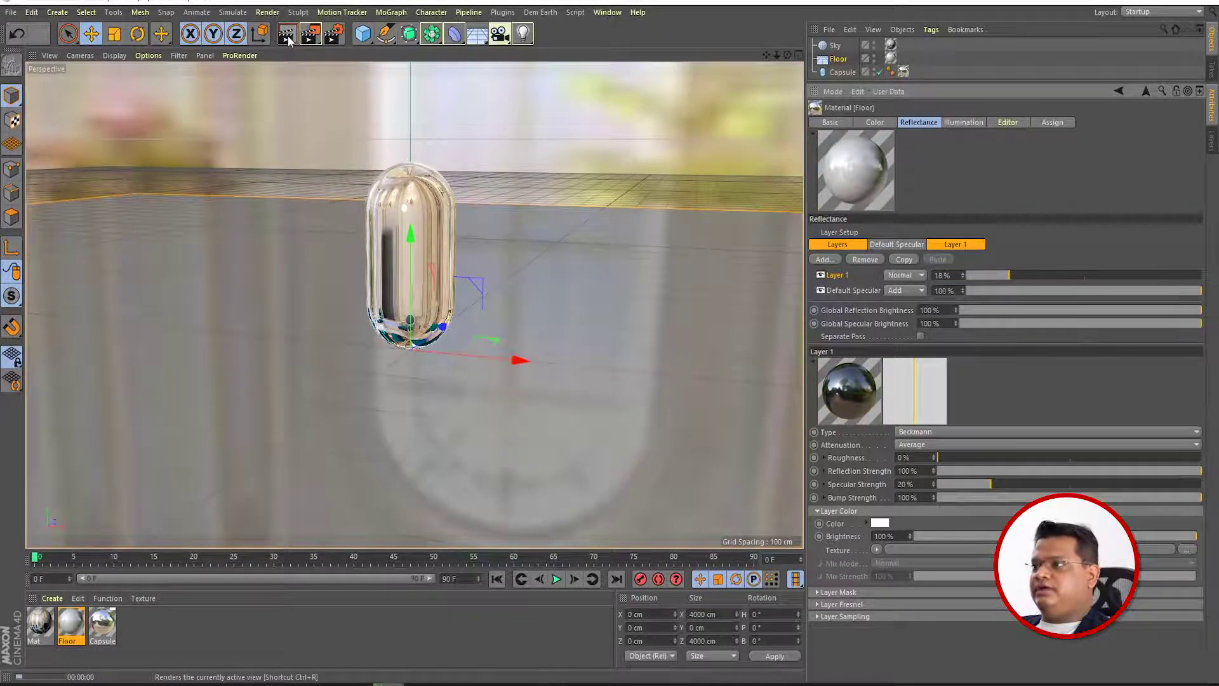
pyautogui.click(287, 36)
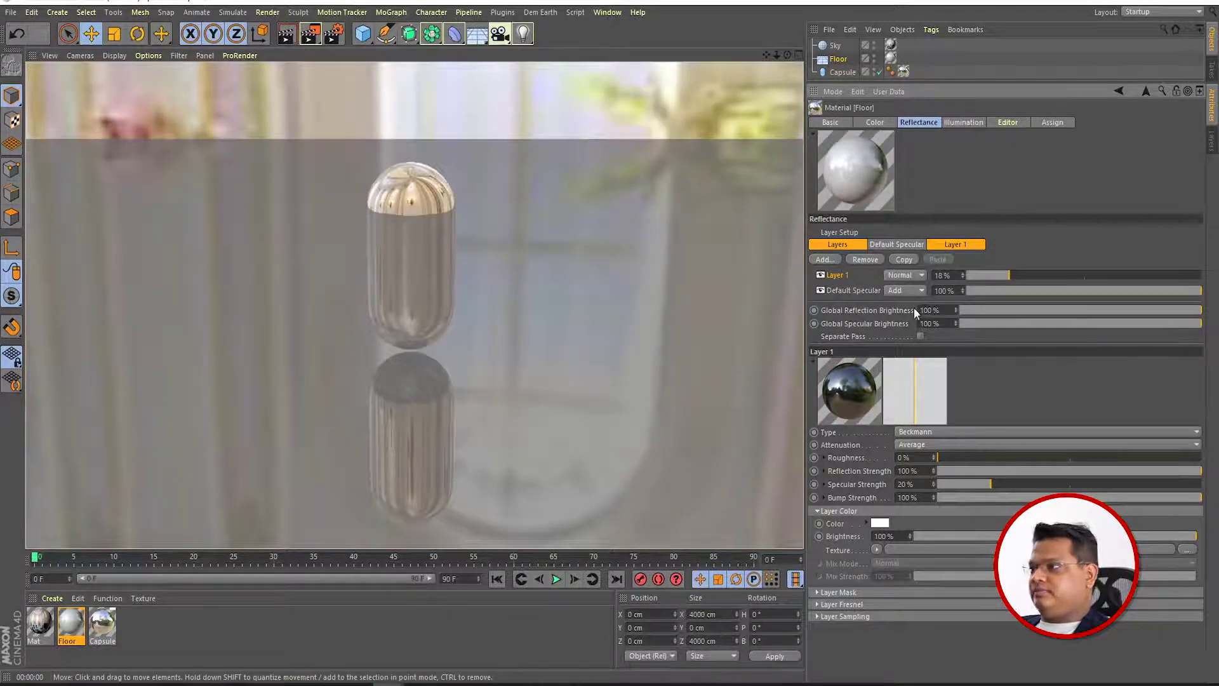
# Restore Layer 1 strength to 100%, set Default Specular to 93%, and test global reflection brightness
pyautogui.moveTo(1080, 275); pyautogui.dragTo(1204, 274)
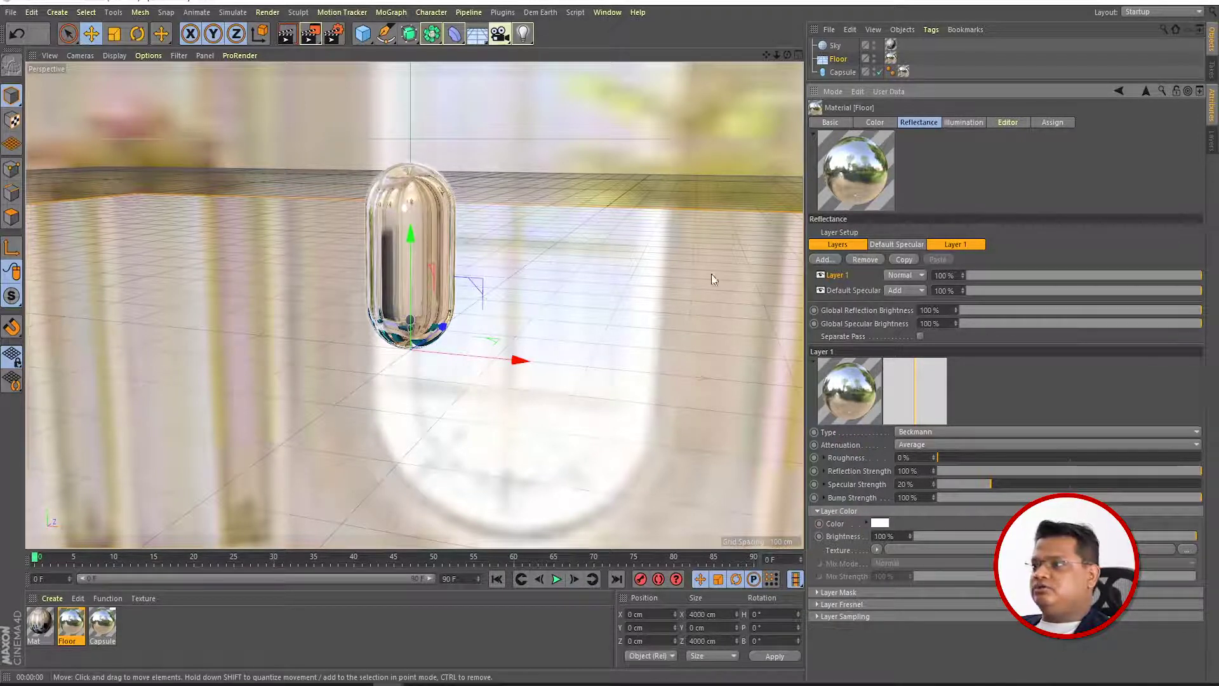
pyautogui.moveTo(1135, 287); pyautogui.dragTo(1213, 292)
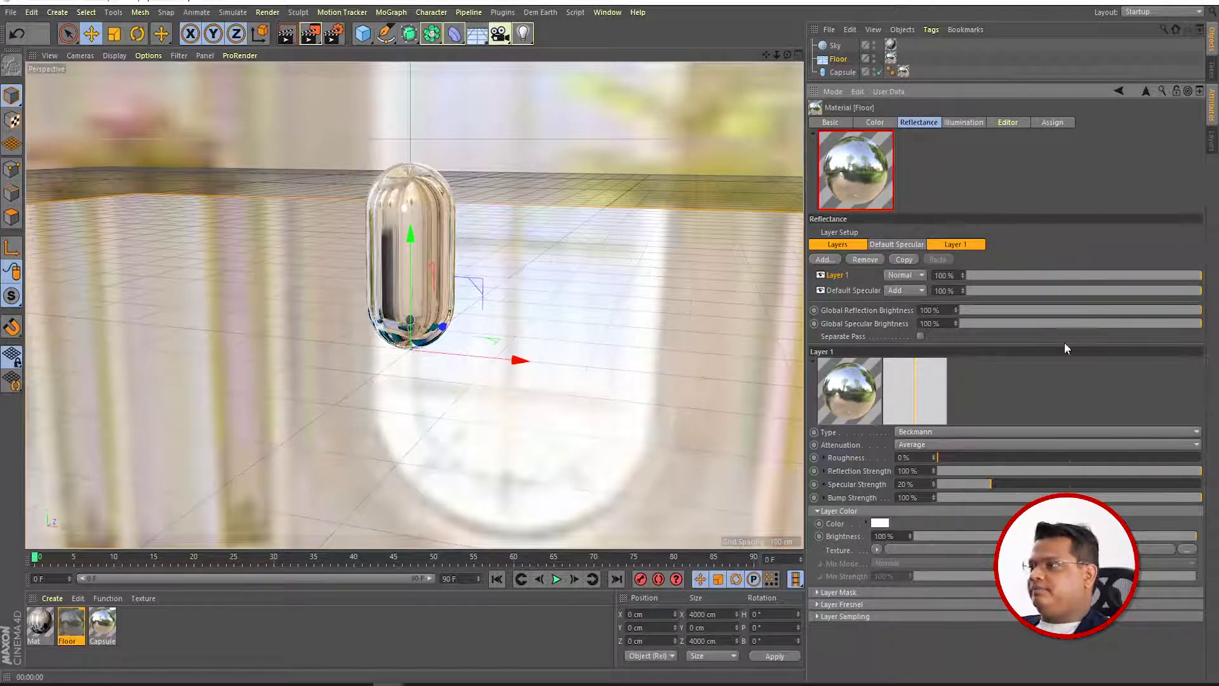
pyautogui.click(929, 310)
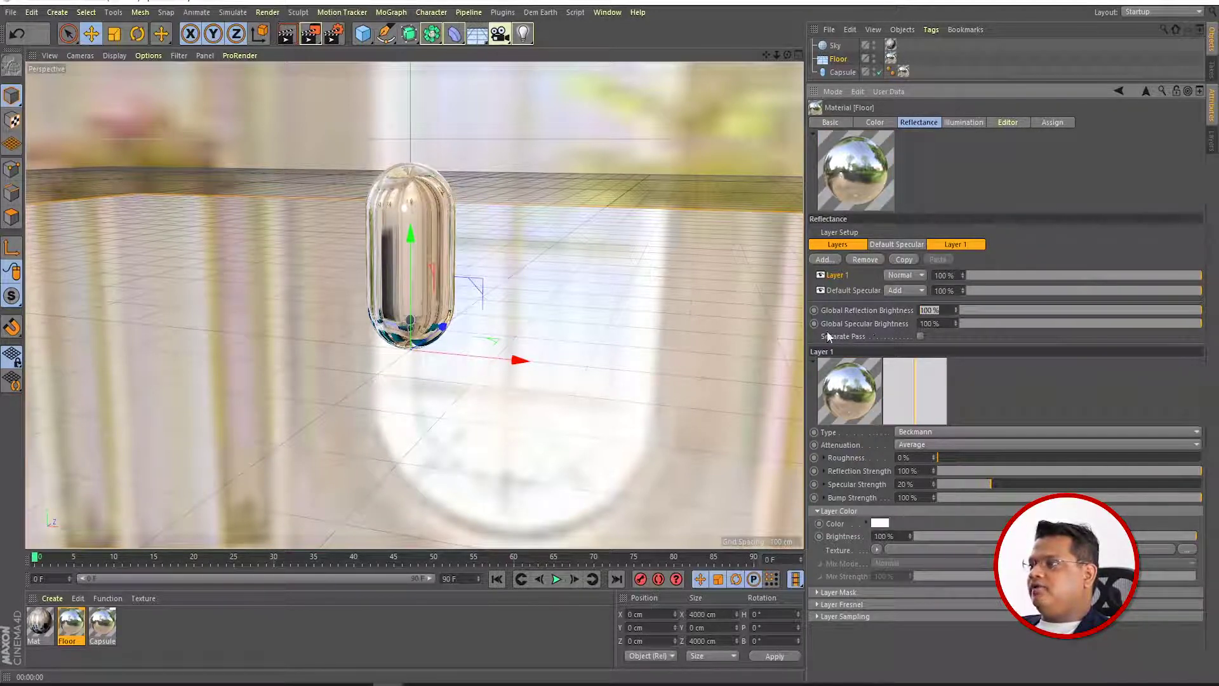
pyautogui.click(932, 324)
pyautogui.moveTo(1150, 312); pyautogui.dragTo(1217, 314)
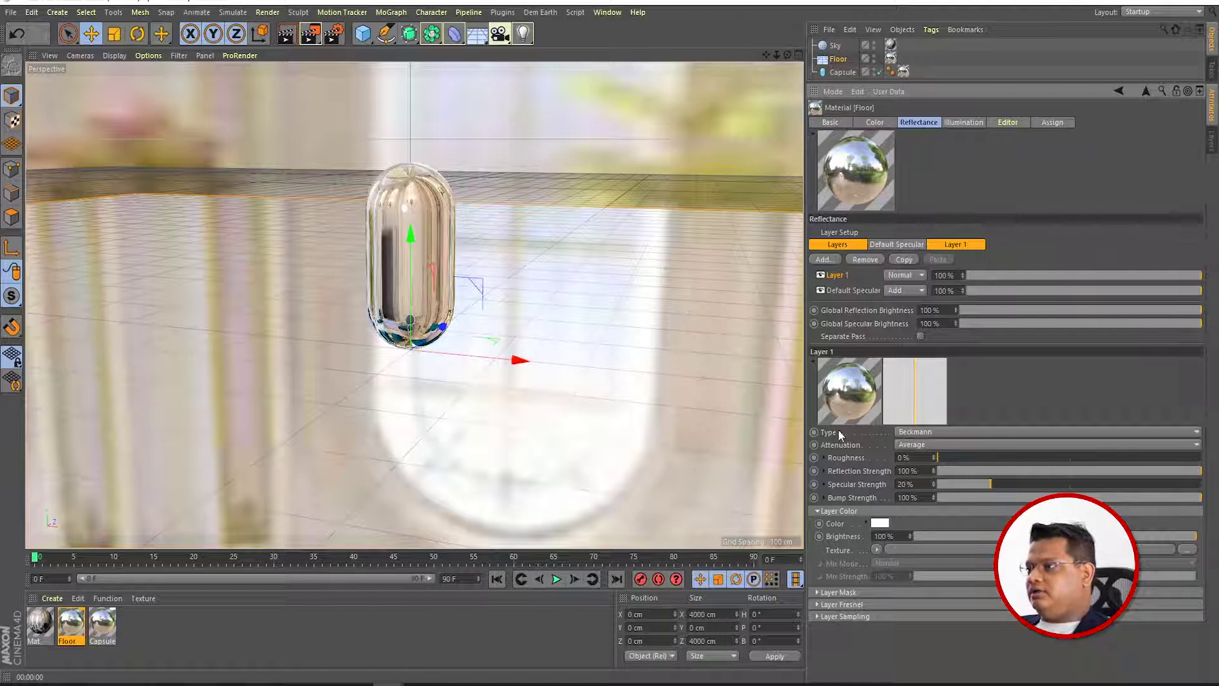
# Set the floor reflection layer's attenuation to Metal and render a preview
pyautogui.click(925, 444)
pyautogui.click(932, 485)
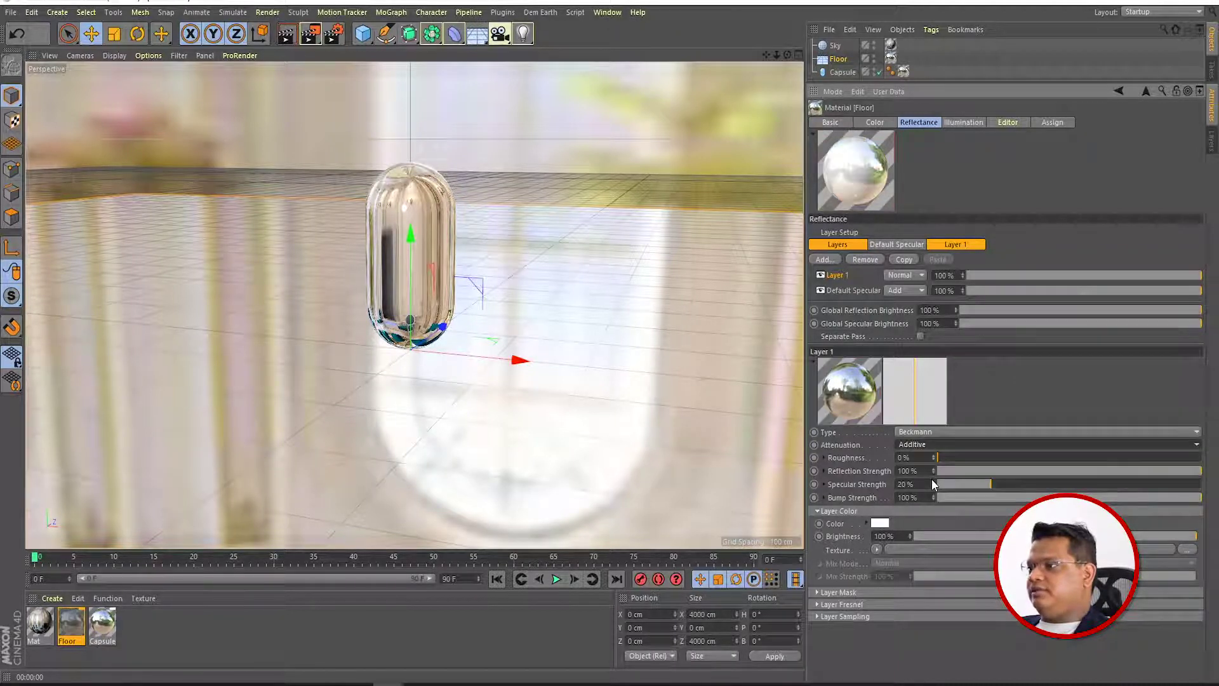
pyautogui.click(932, 445)
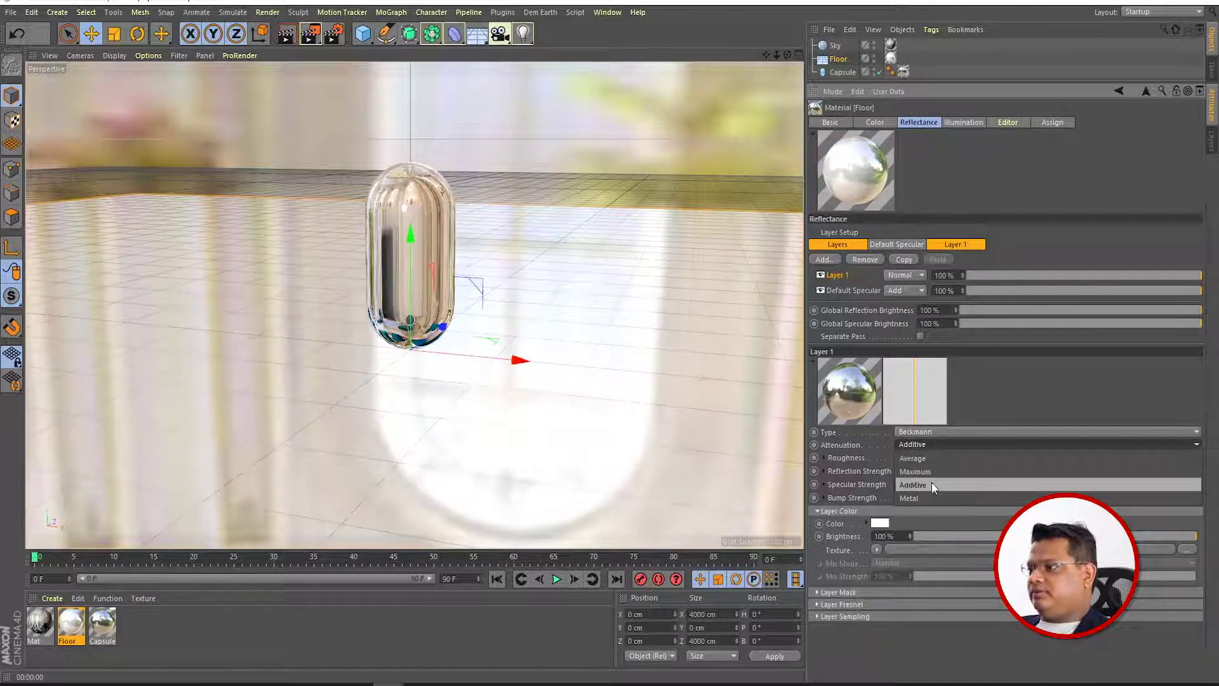
pyautogui.click(932, 482)
pyautogui.click(928, 445)
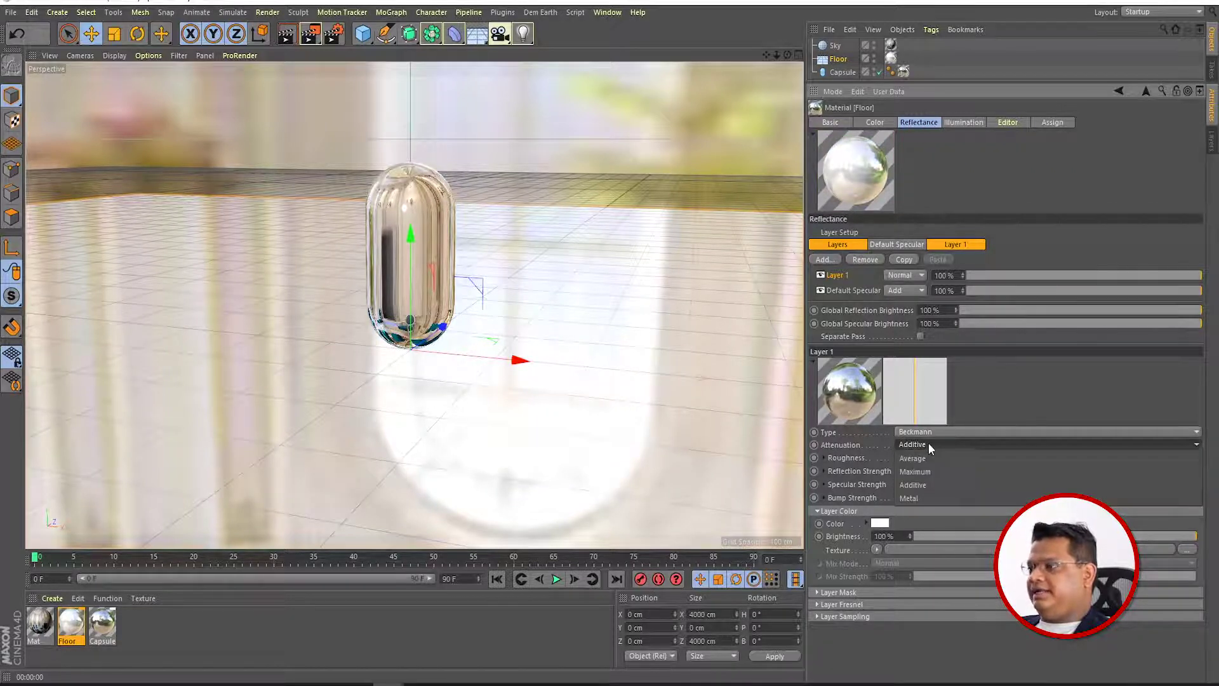
pyautogui.click(925, 496)
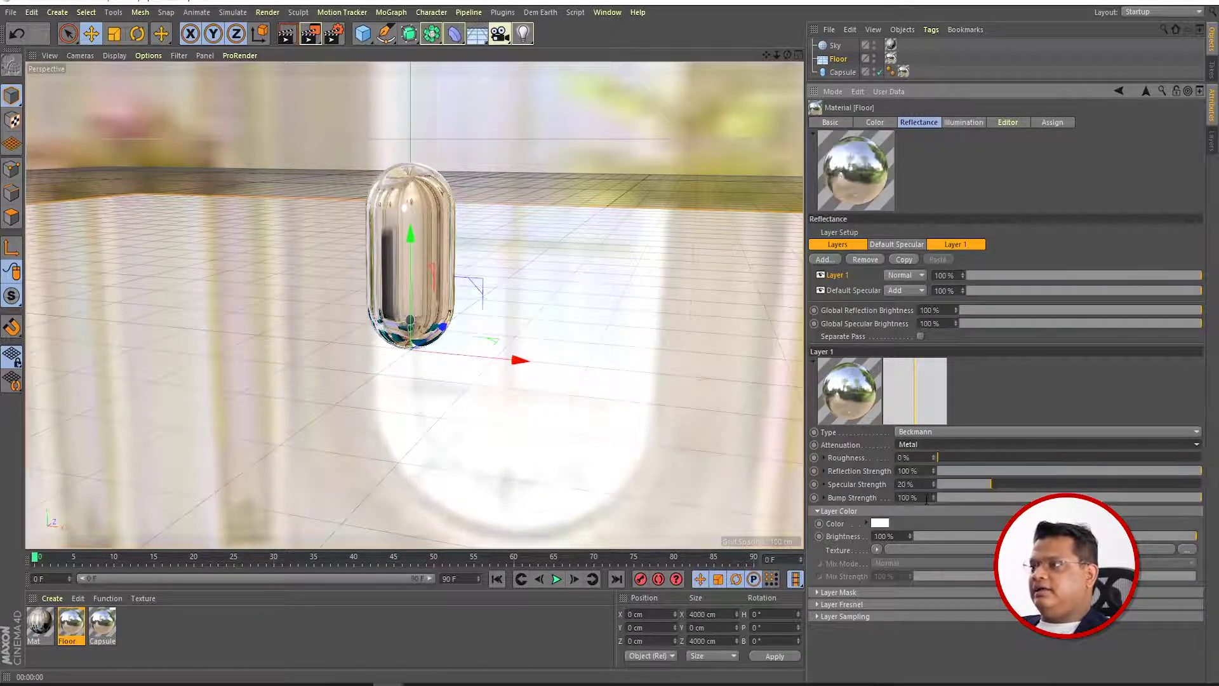
pyautogui.click(283, 43)
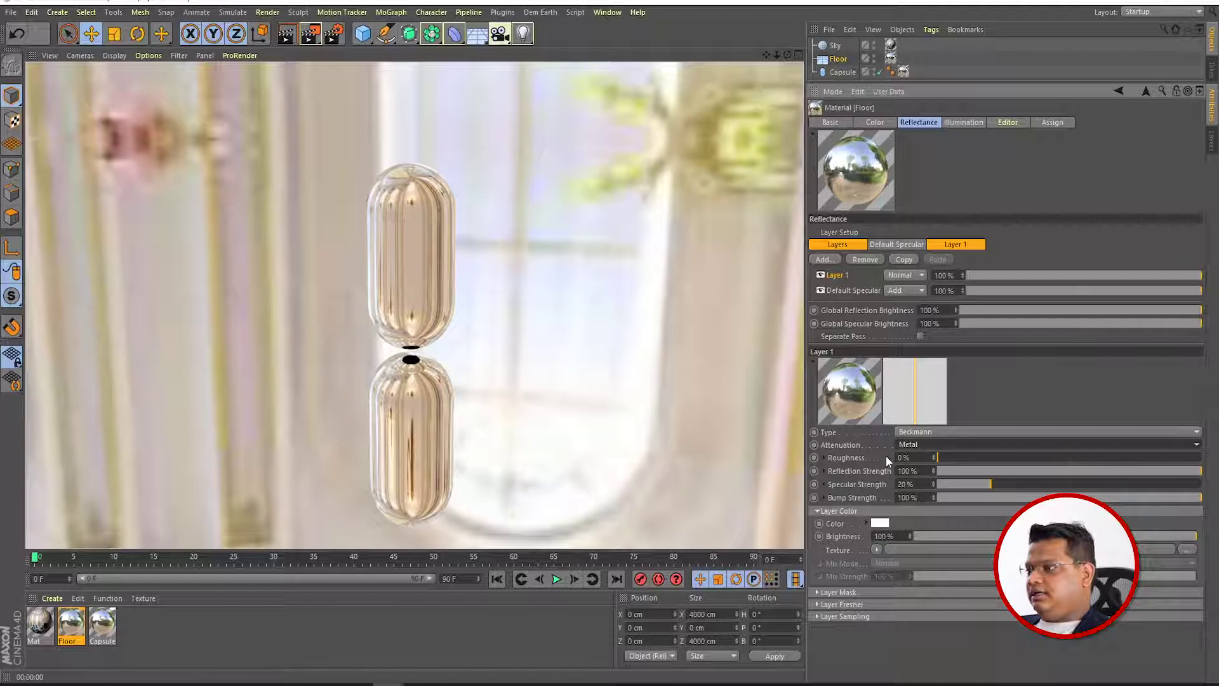
# Set the floor layer's roughness to 15% and reflection strength to 63%, rendering to check
pyautogui.click(905, 457)
pyautogui.write('50')
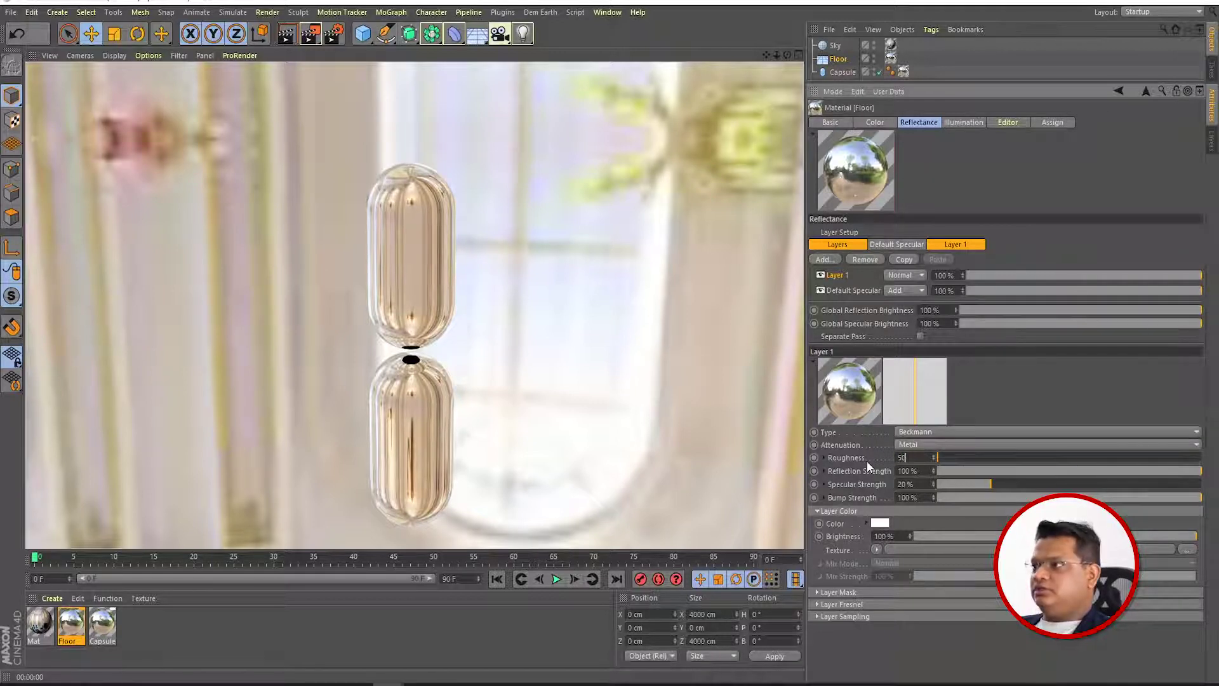
pyautogui.press('Return')
pyautogui.moveTo(915, 457); pyautogui.dragTo(882, 470)
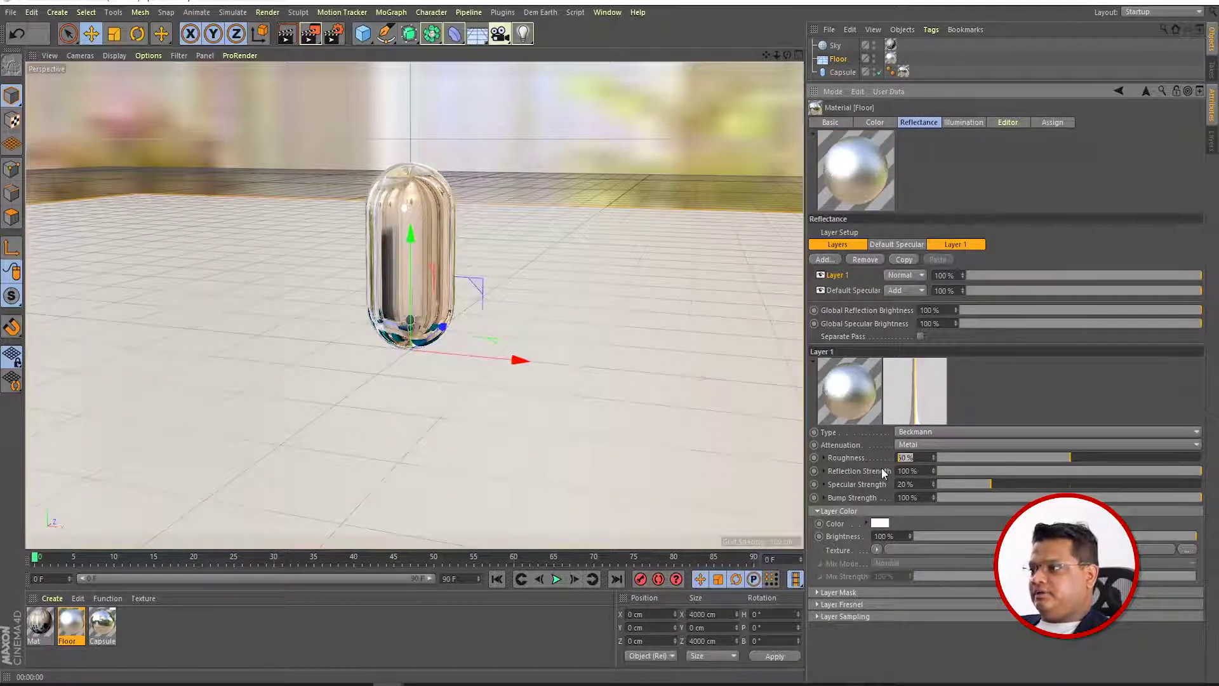
pyautogui.write('15')
pyautogui.press('Return')
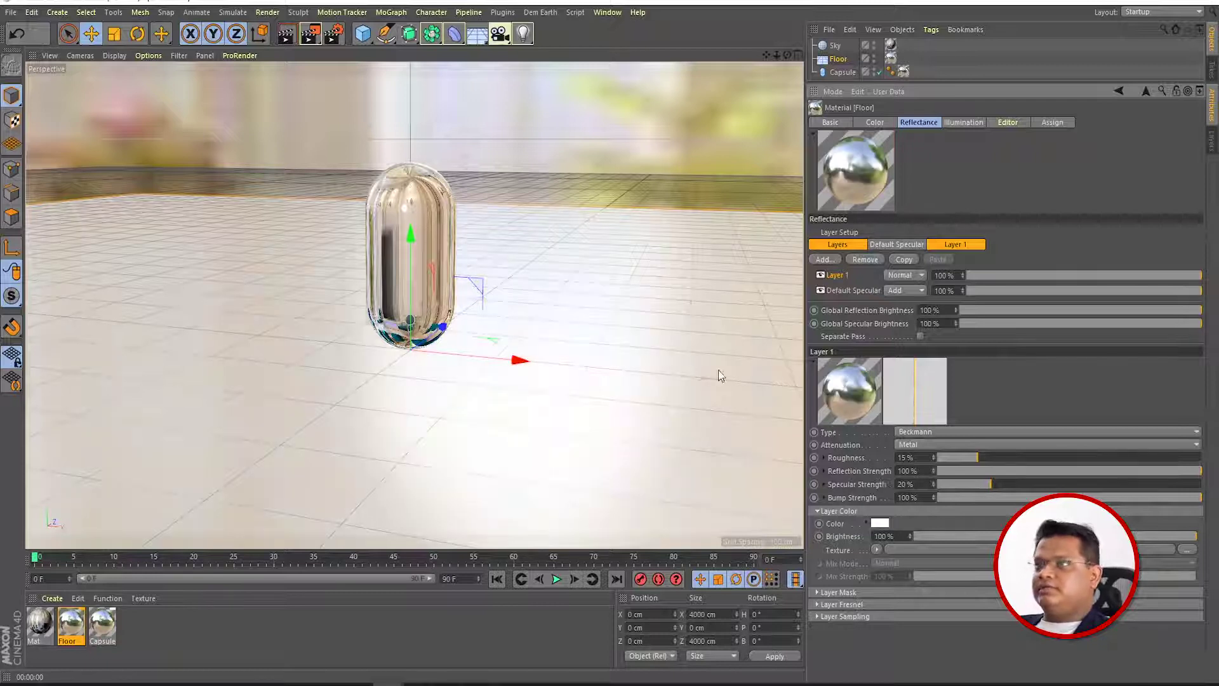
pyautogui.click(294, 36)
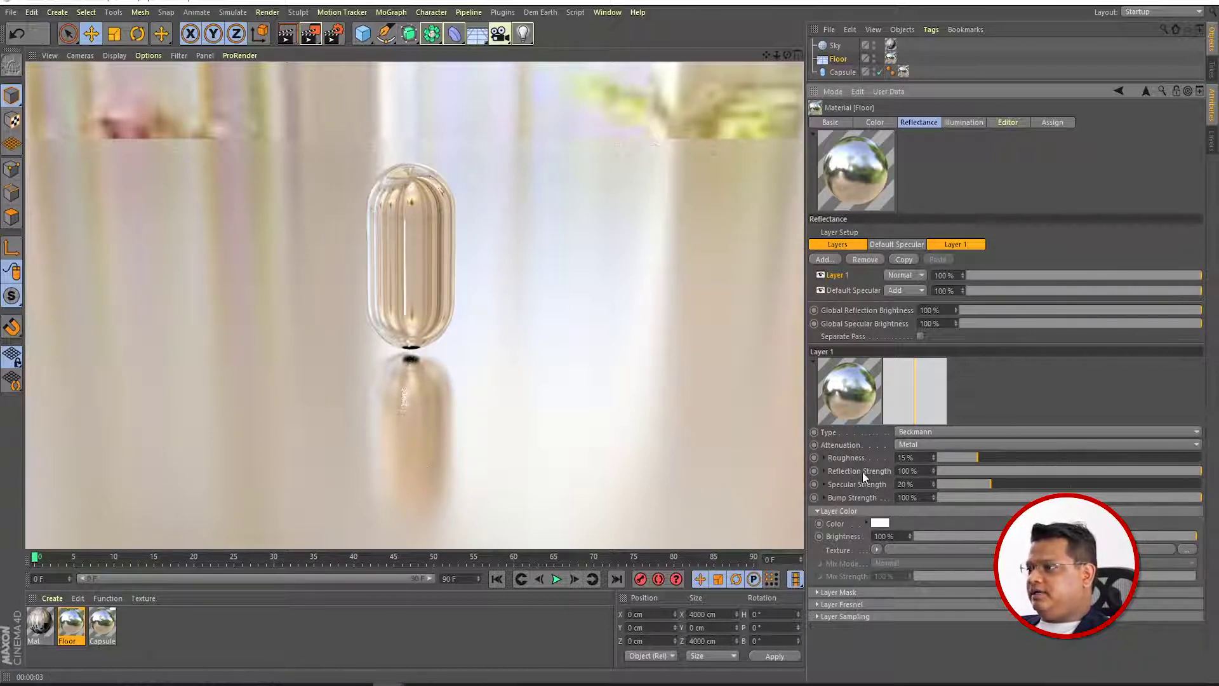
pyautogui.click(1105, 471)
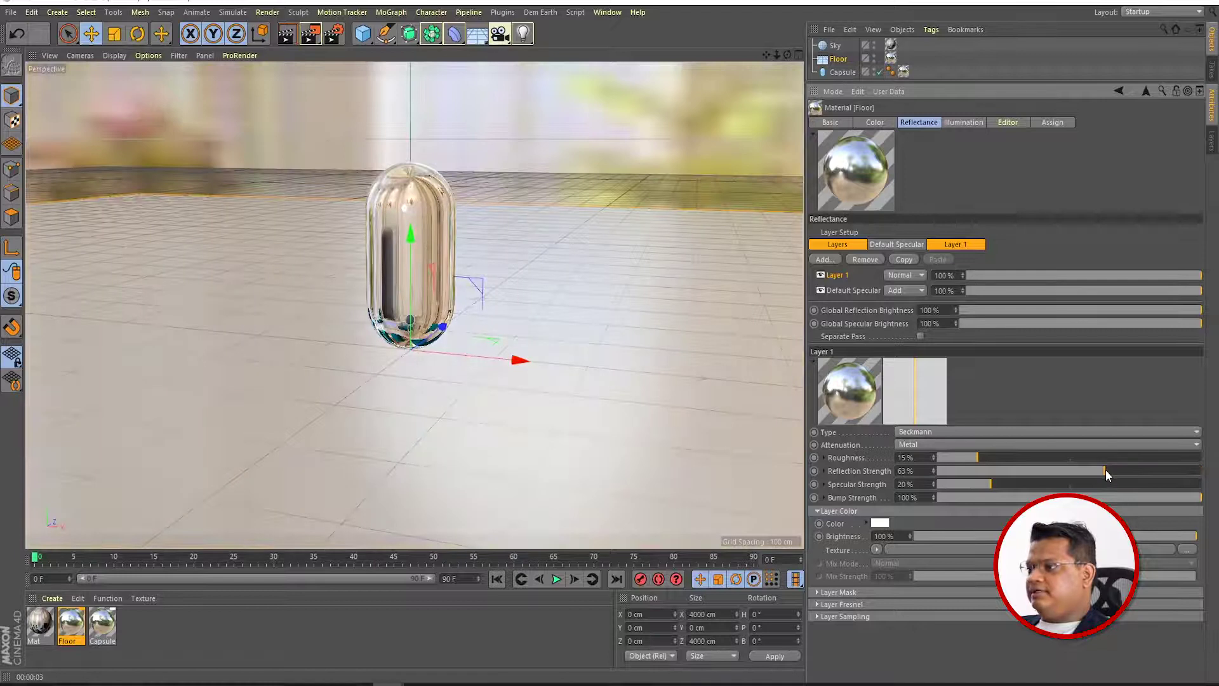
pyautogui.click(285, 35)
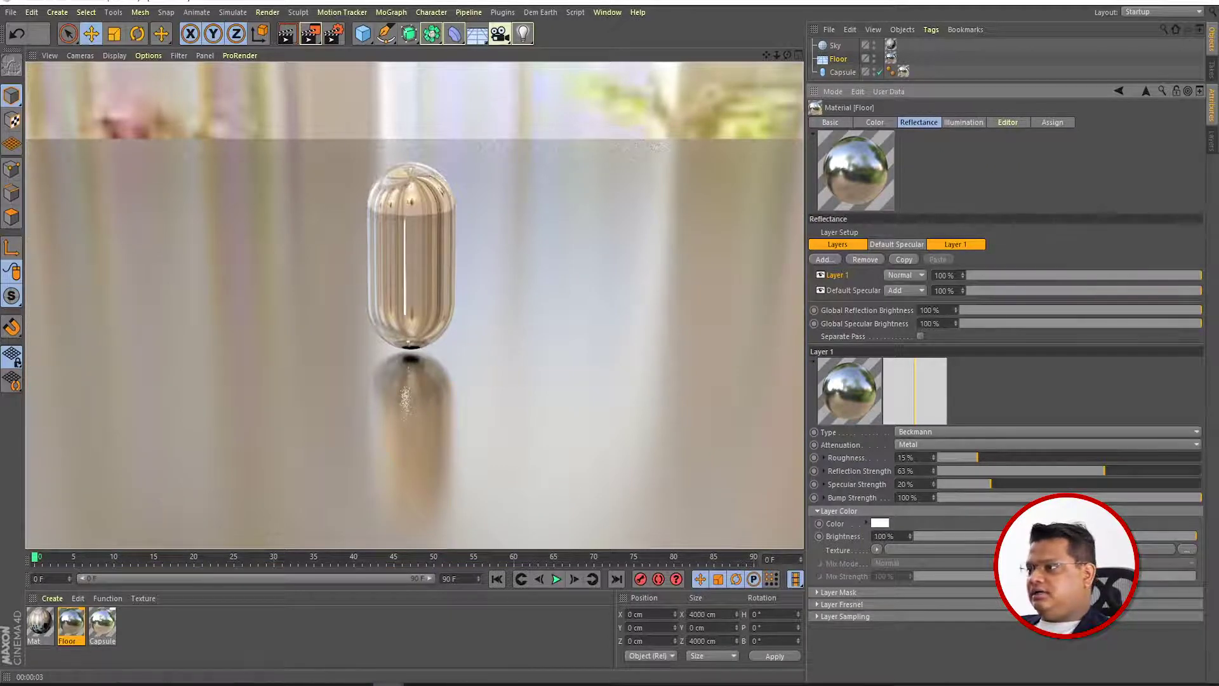
pyautogui.click(879, 523)
# Try a red reflection layer colour on the floor material and render it
pyautogui.moveTo(924, 535); pyautogui.dragTo(955, 535)
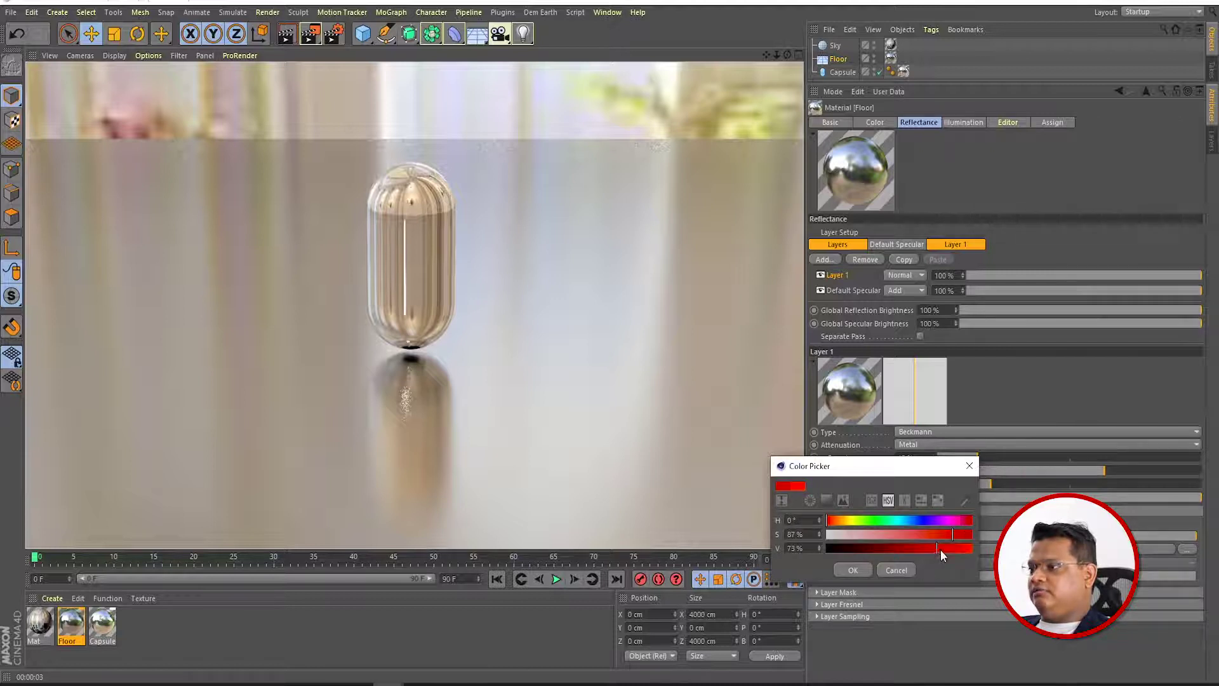
pyautogui.click(853, 569)
pyautogui.click(287, 34)
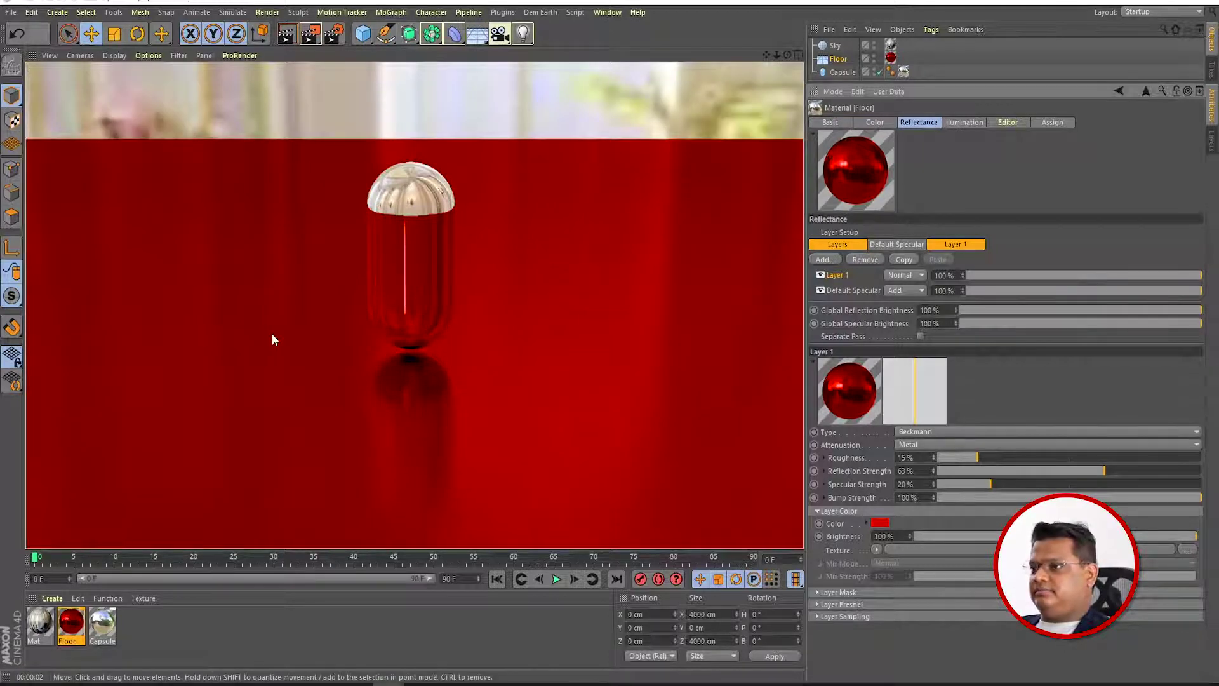
# Desaturate the floor reflection colour to 0% for light grey, render, then select Capsule
pyautogui.click(880, 523)
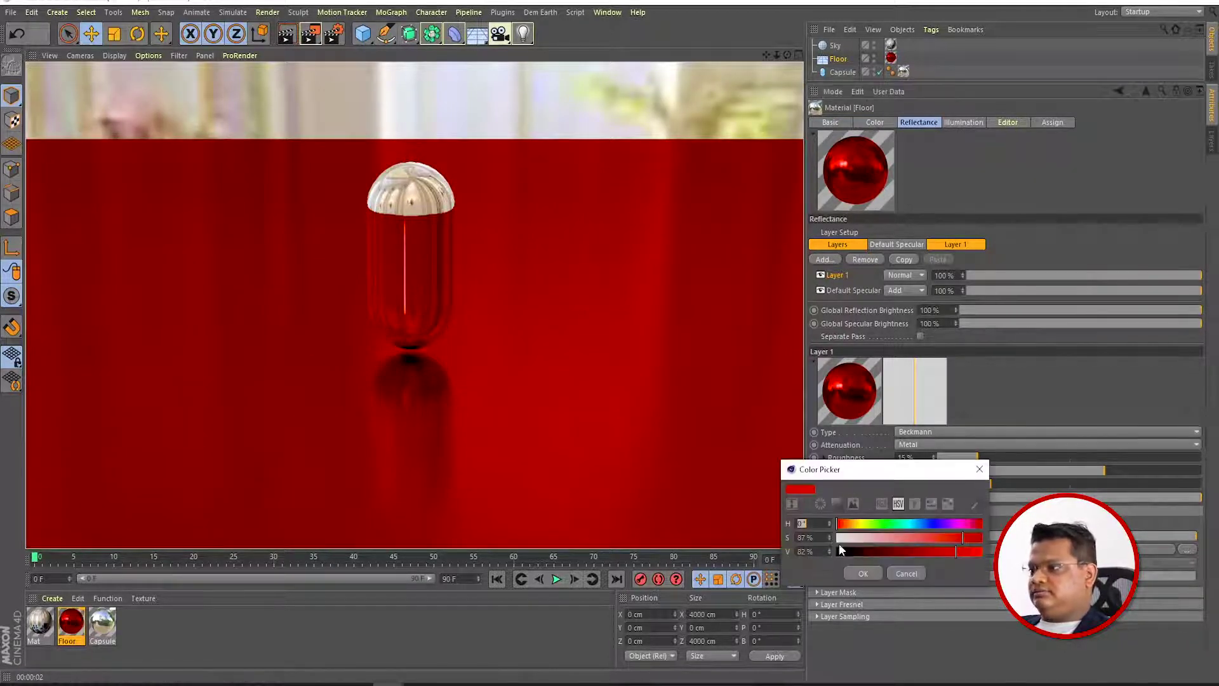
pyautogui.moveTo(873, 538); pyautogui.dragTo(836, 538)
pyautogui.click(863, 574)
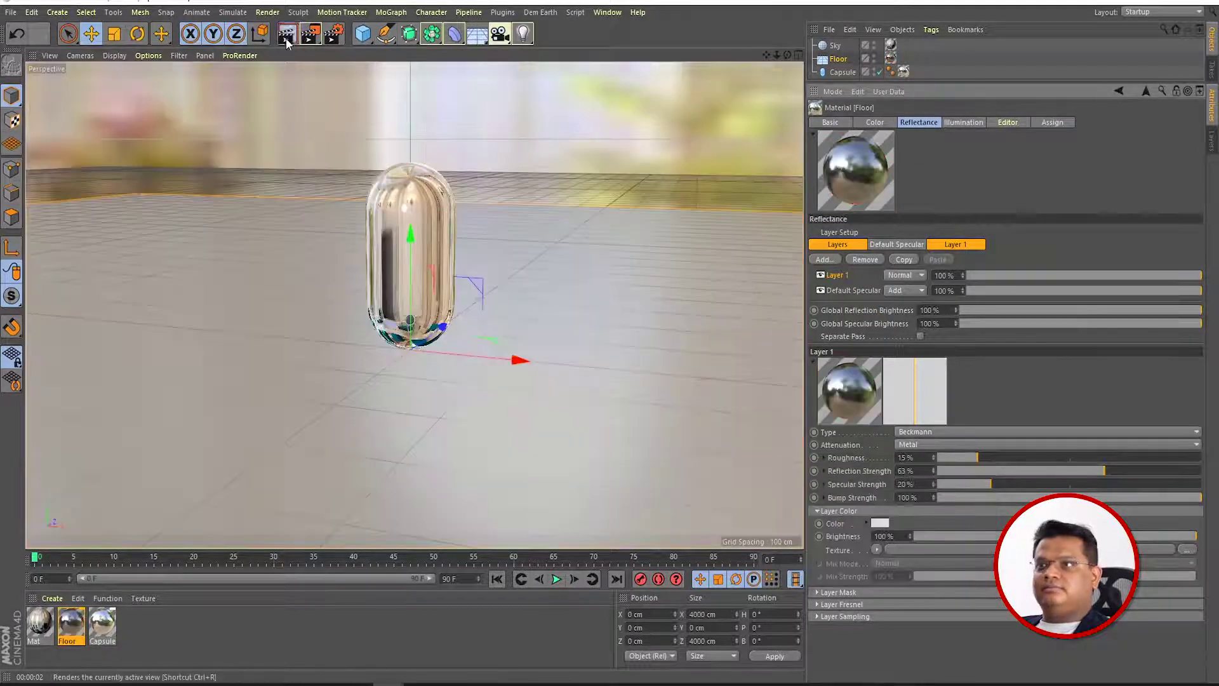
pyautogui.click(286, 38)
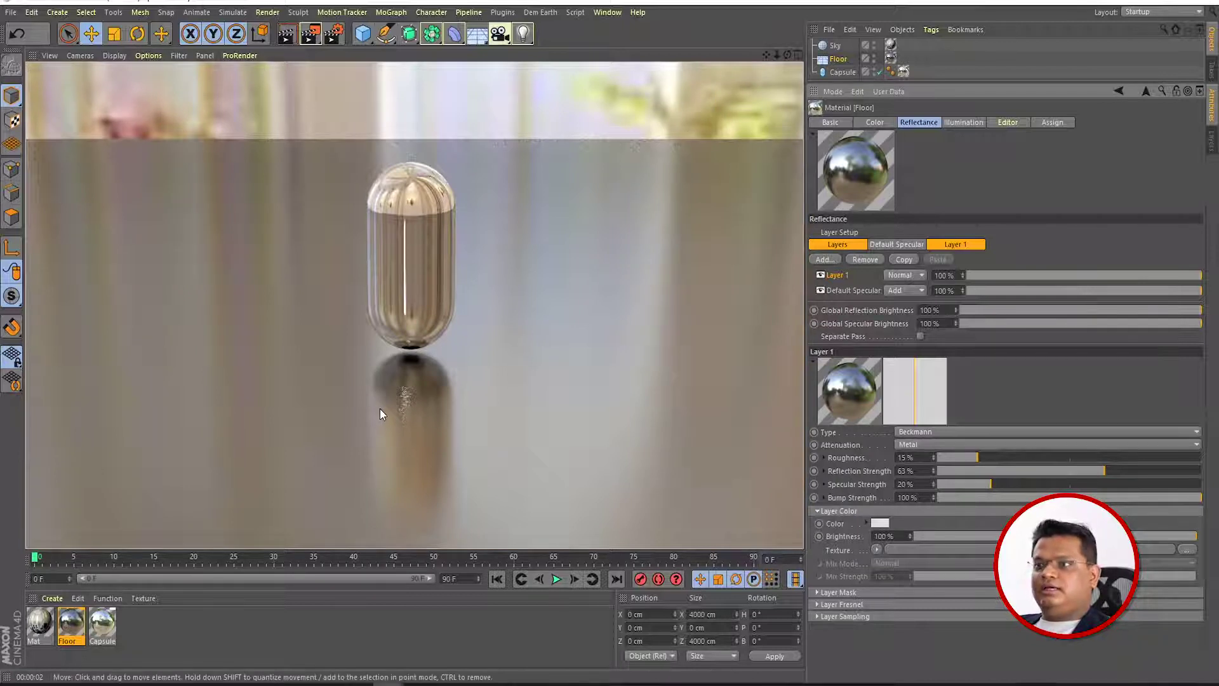
pyautogui.click(411, 203)
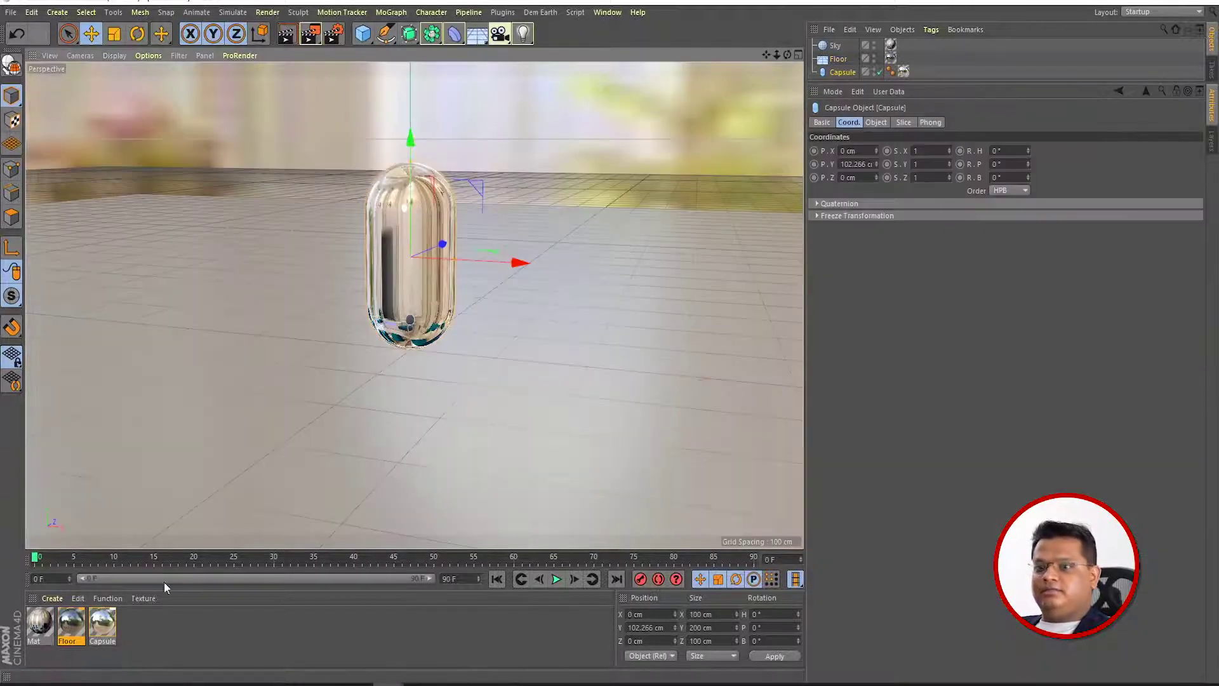
# Test-render the Capsule material with Global Specular Brightness at 0% on its Reflectance tab
pyautogui.click(100, 626)
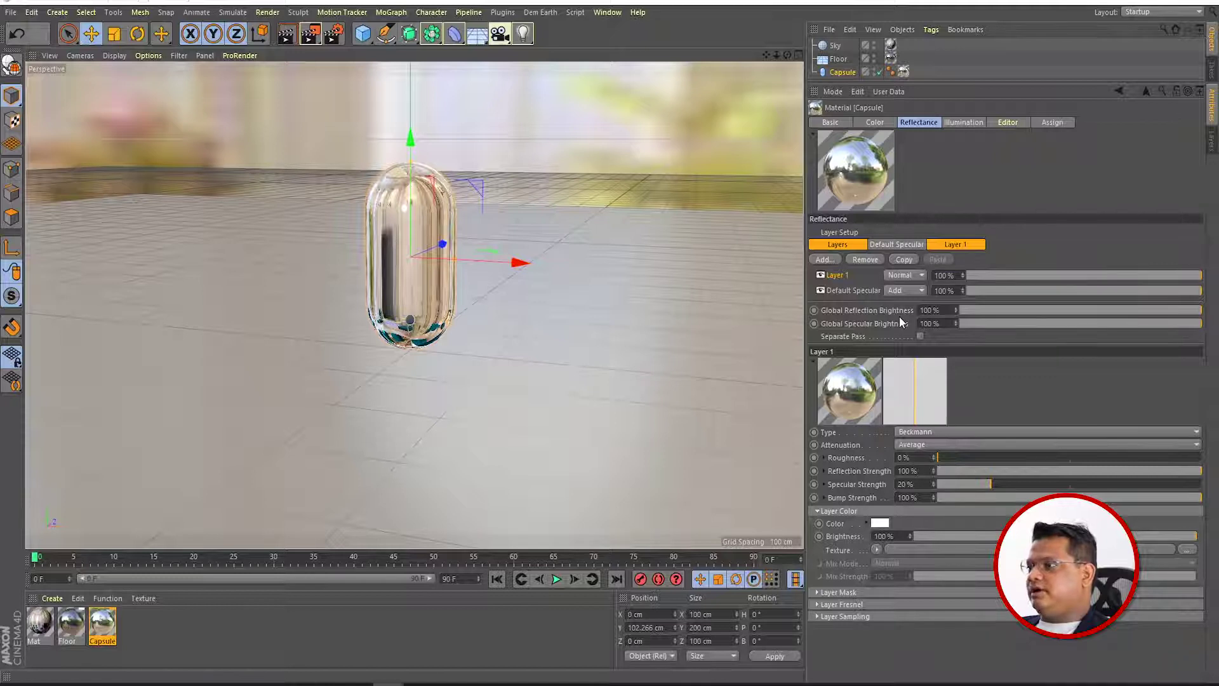
pyautogui.moveTo(1194, 327); pyautogui.dragTo(894, 311)
pyautogui.hotkey('ctrl', 'r')
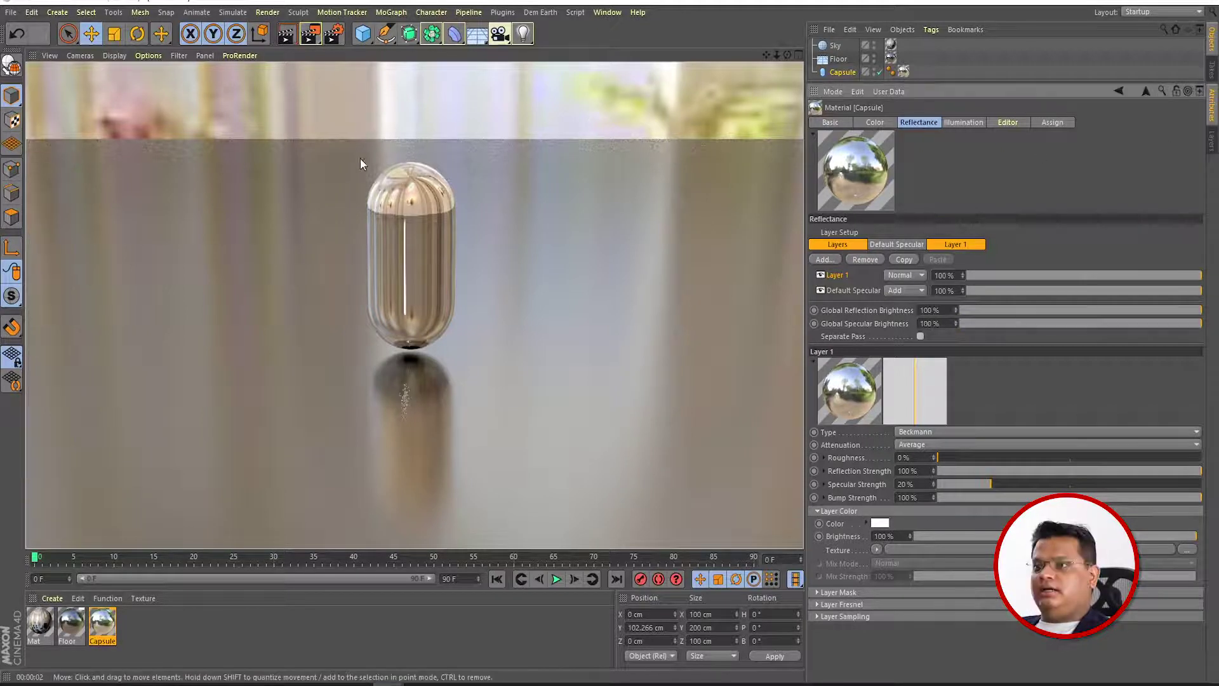
pyautogui.click(415, 220)
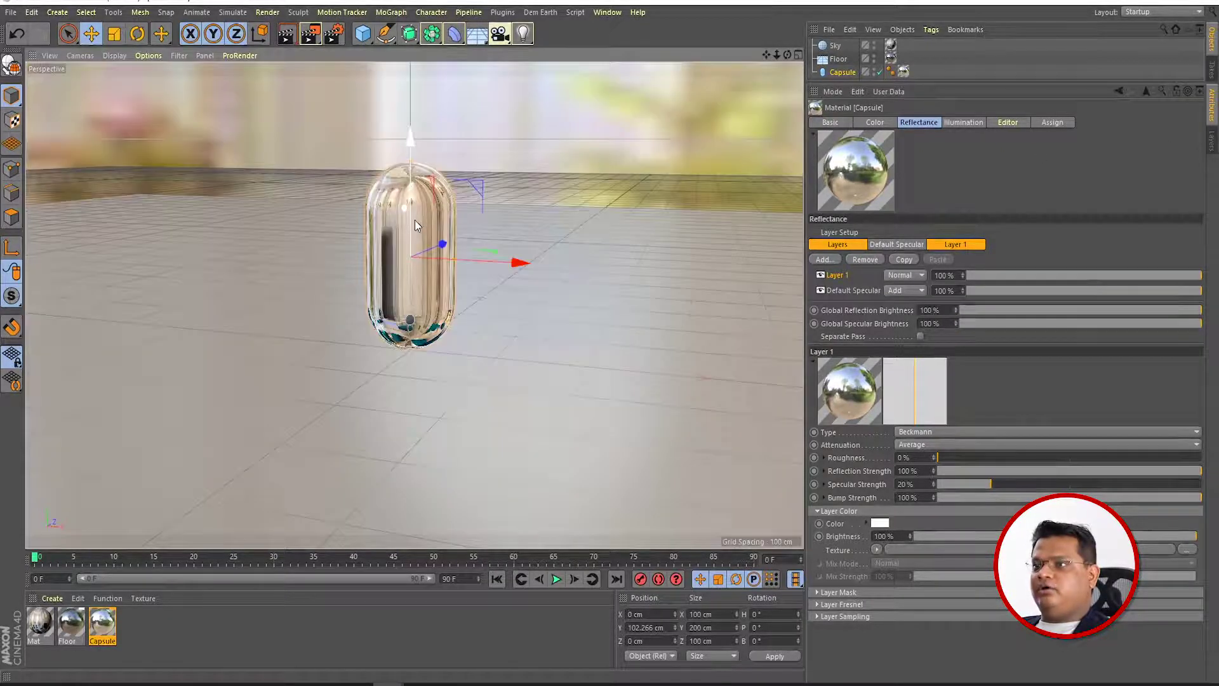
# Give the capsule's Default Specular width 44%, falloff -6%, inner width 10%, strength 89%, then render
pyautogui.click(895, 246)
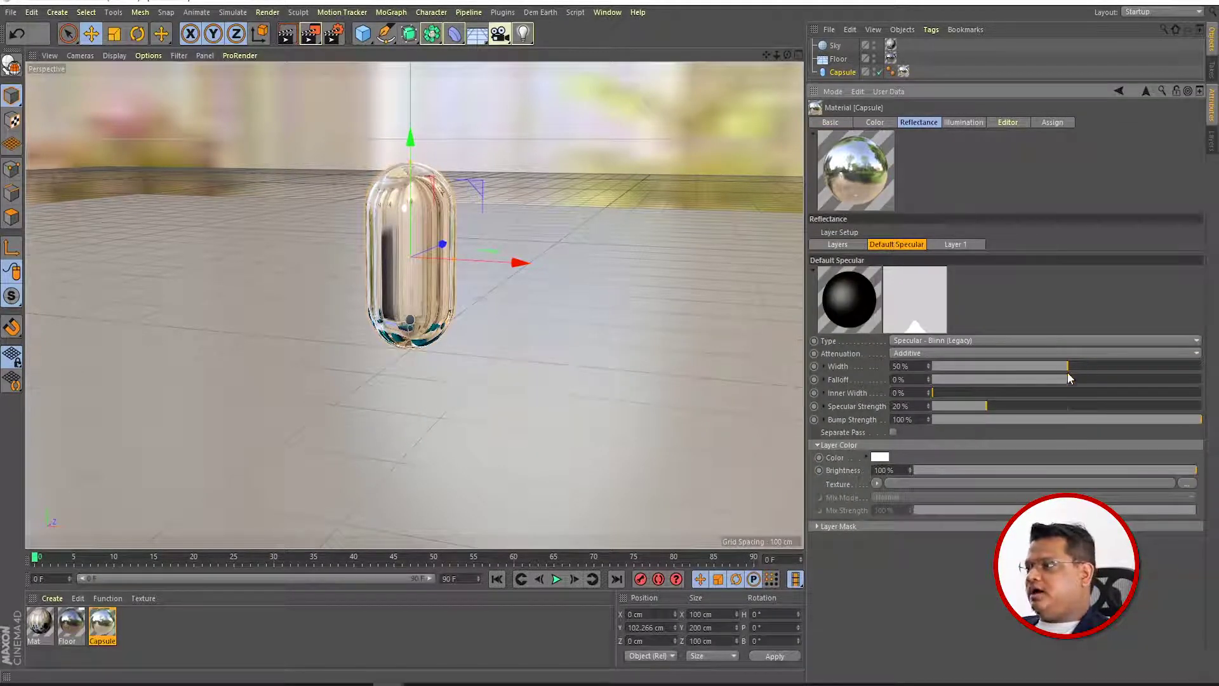
pyautogui.moveTo(1076, 367); pyautogui.dragTo(1051, 365)
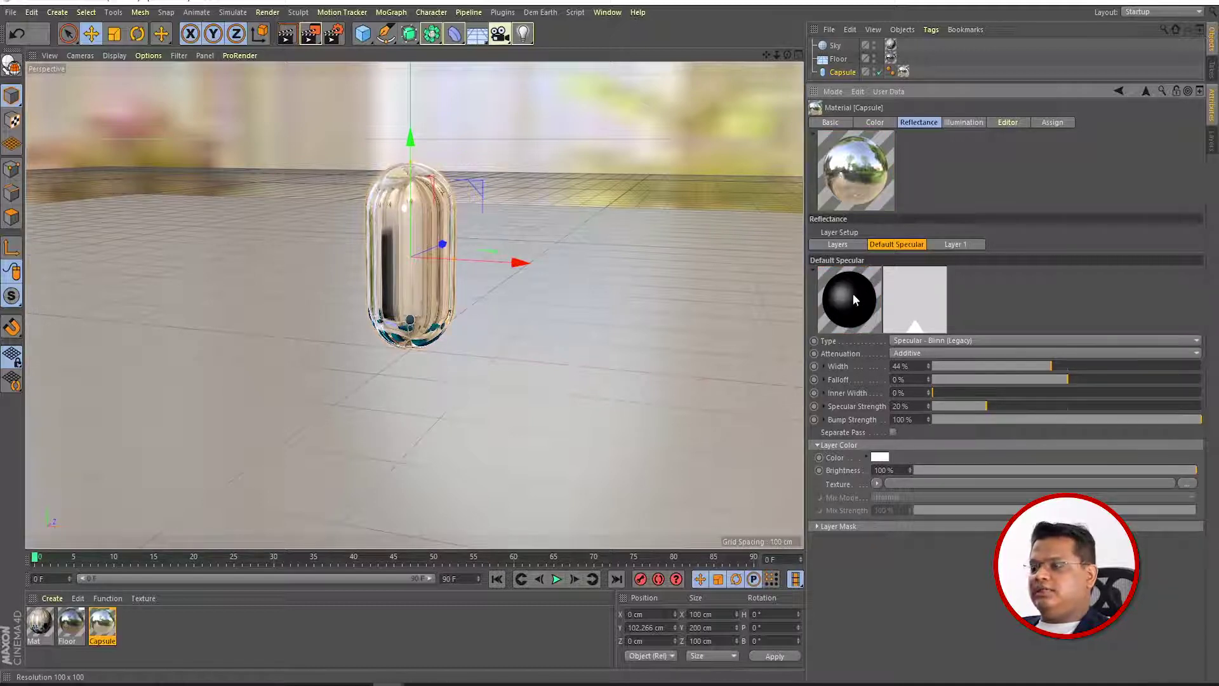
pyautogui.moveTo(1079, 381)
pyautogui.mouseDown()
pyautogui.moveTo(1122, 377)
pyautogui.moveTo(1047, 382)
pyautogui.moveTo(1090, 386)
pyautogui.mouseUp()
pyautogui.keyDown('alt'); pyautogui.moveTo(471, 280); pyautogui.dragTo(549, 297, button='right'); pyautogui.keyUp('alt')
pyautogui.keyDown('alt'); pyautogui.moveTo(549, 298); pyautogui.dragTo(589, 354, button='middle'); pyautogui.keyUp('alt')
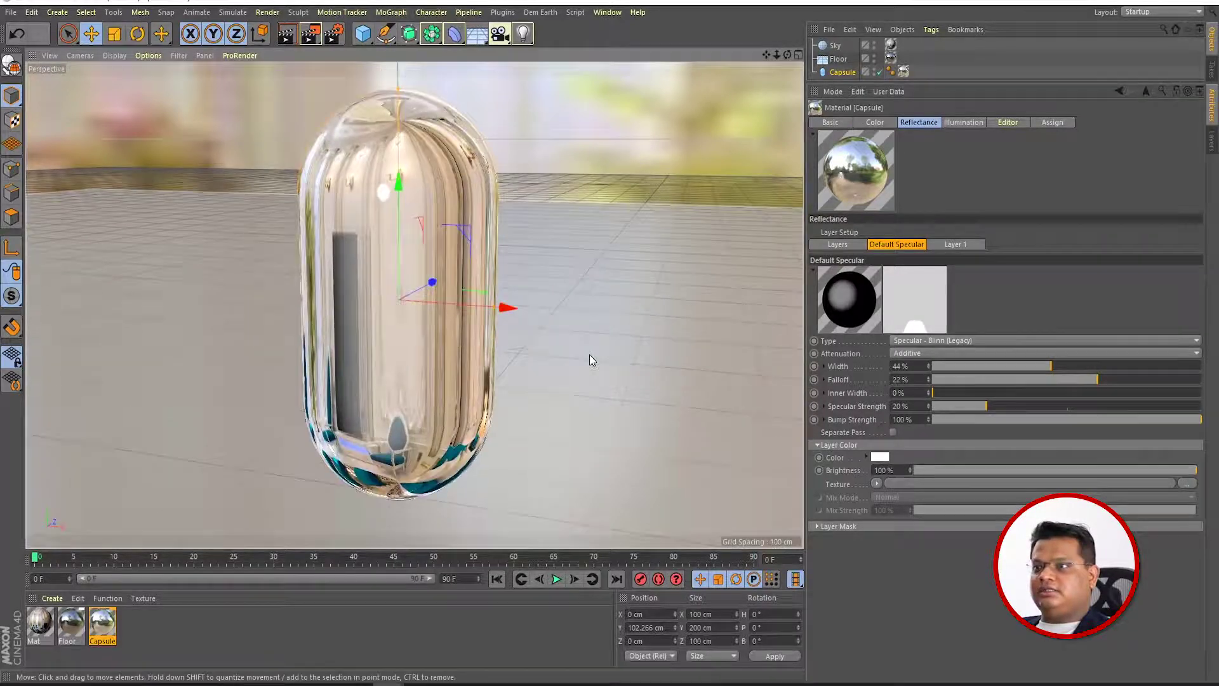
pyautogui.moveTo(1097, 383); pyautogui.dragTo(1060, 381)
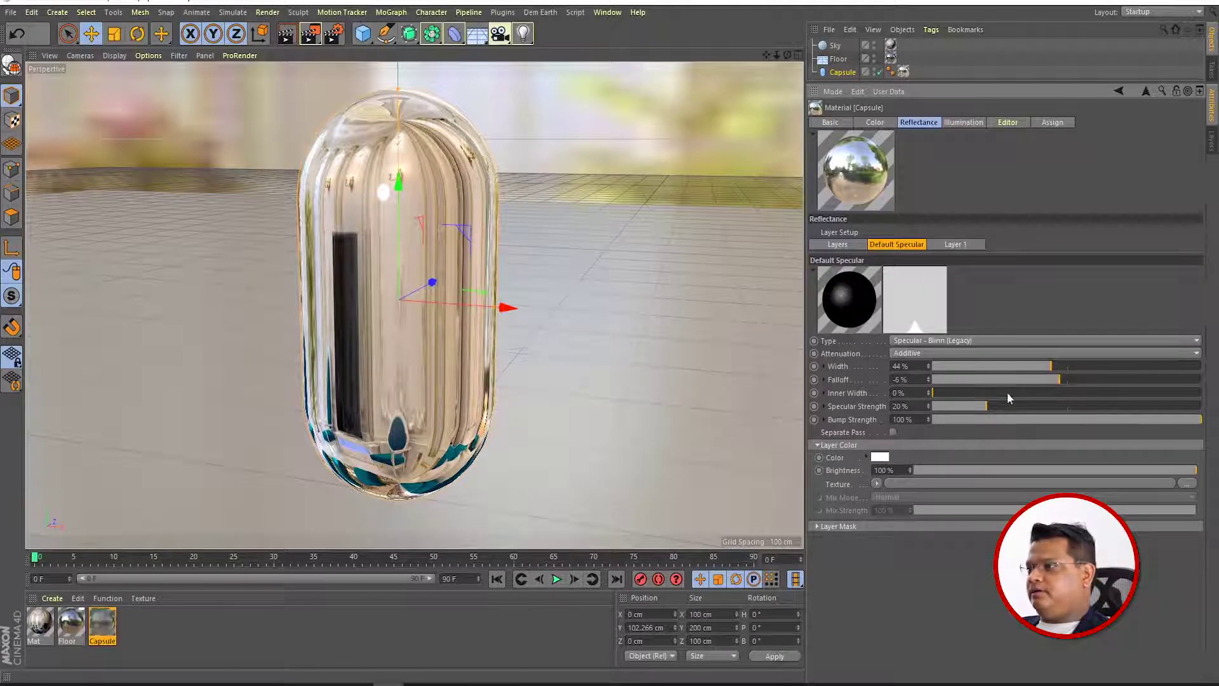
pyautogui.moveTo(942, 393); pyautogui.dragTo(1174, 406)
pyautogui.click(289, 35)
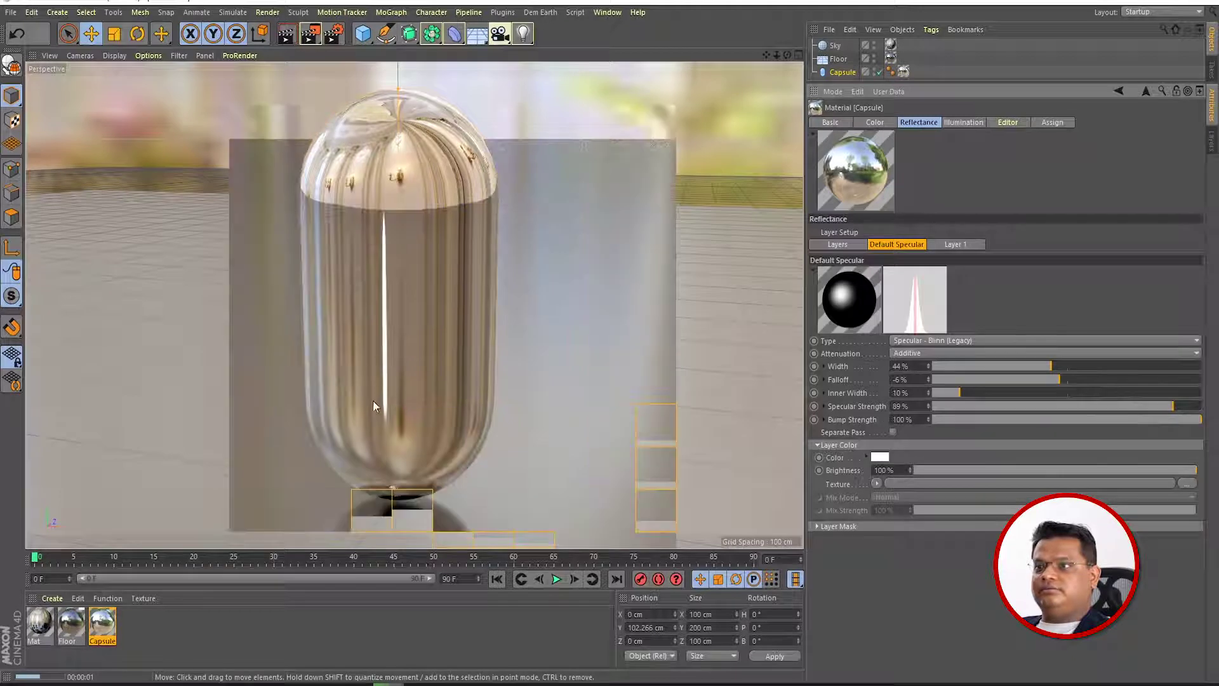
pyautogui.doubleClick(373, 383)
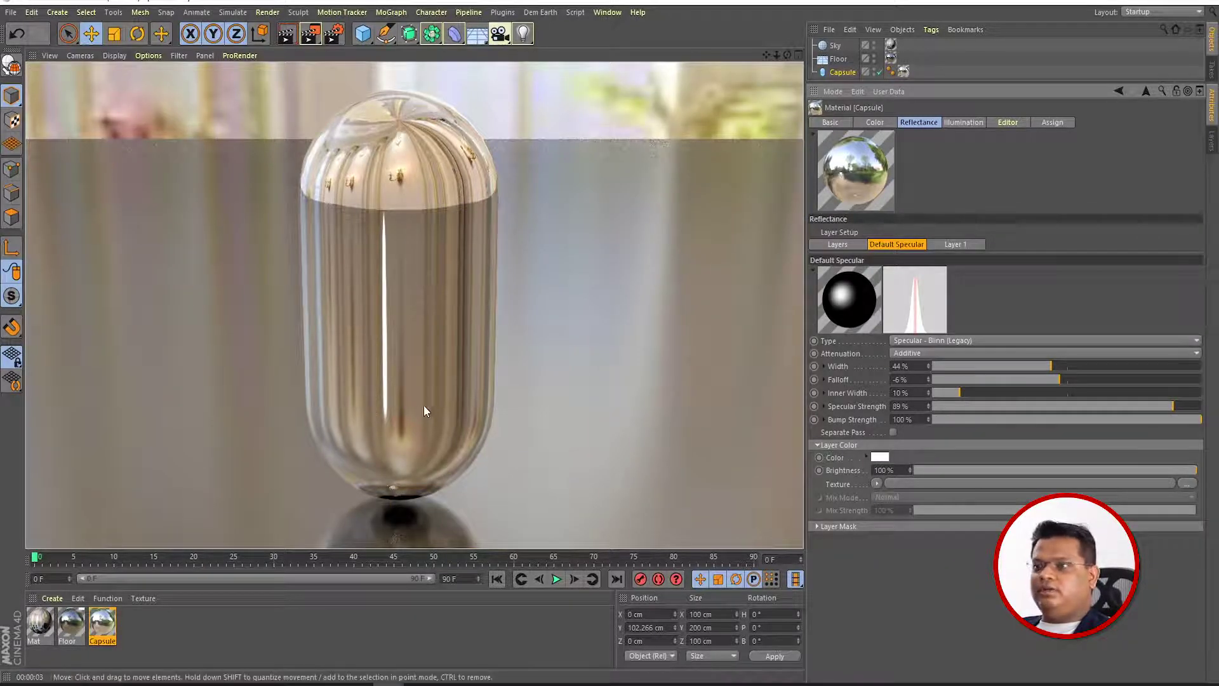
pyautogui.scroll(-8, 442, 292)
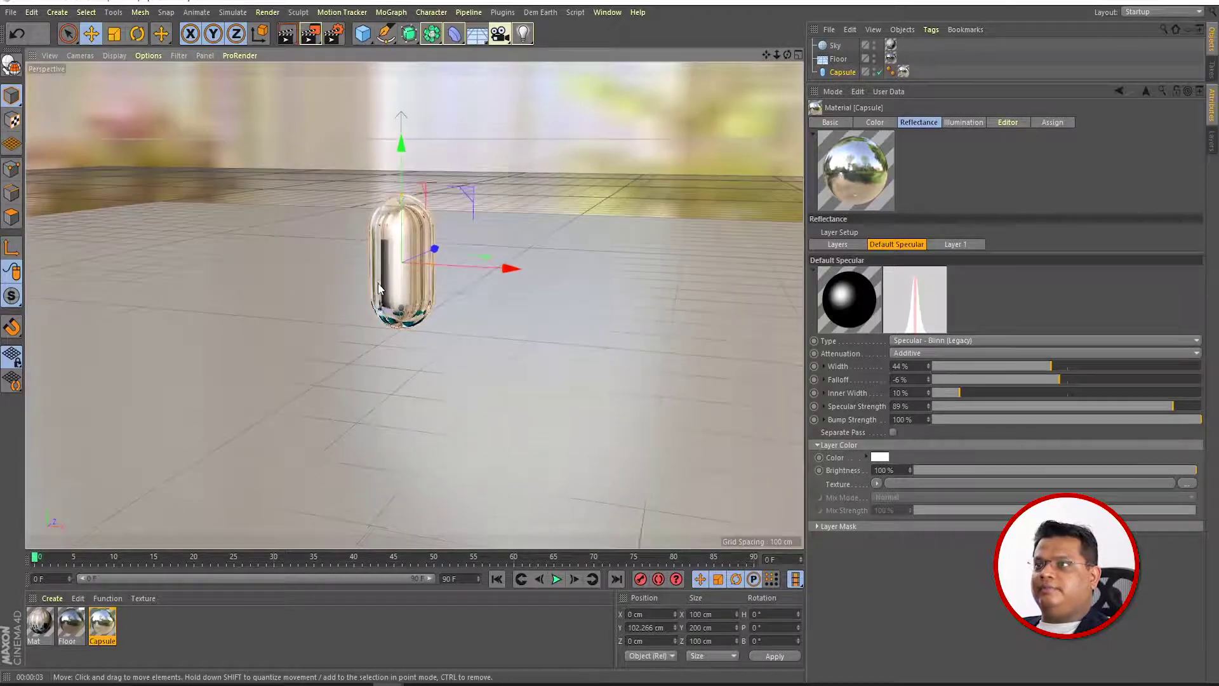
# Add a standard light to the scene
pyautogui.click(524, 35)
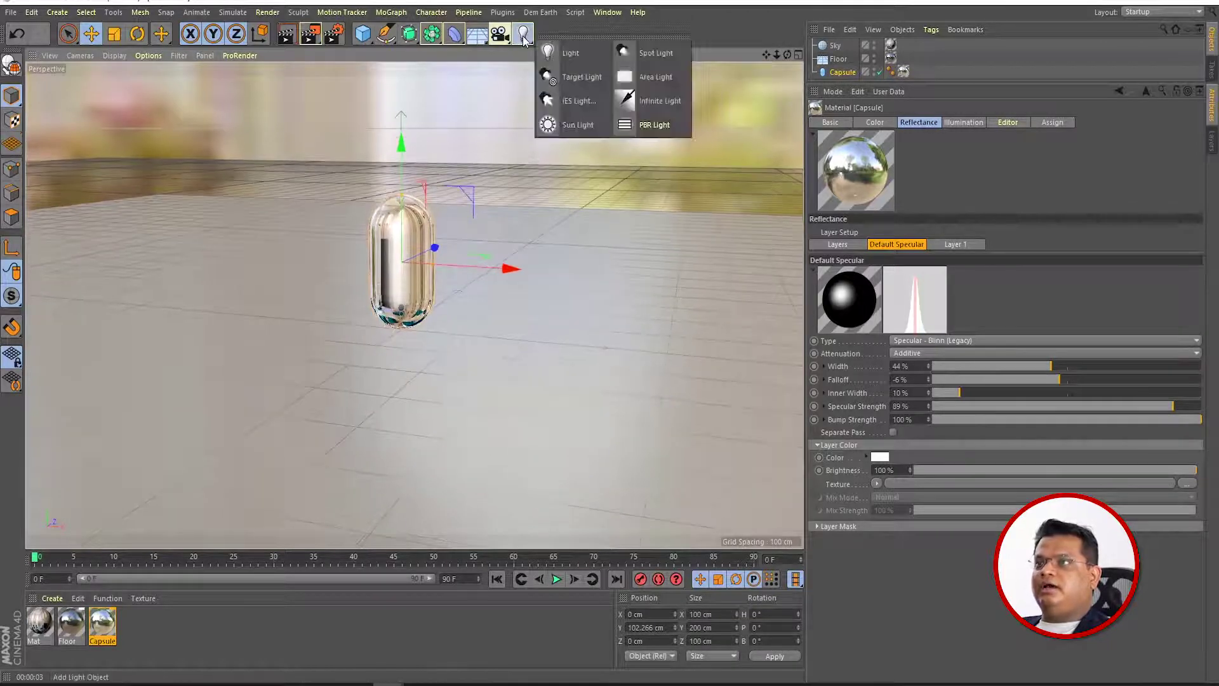
pyautogui.click(567, 53)
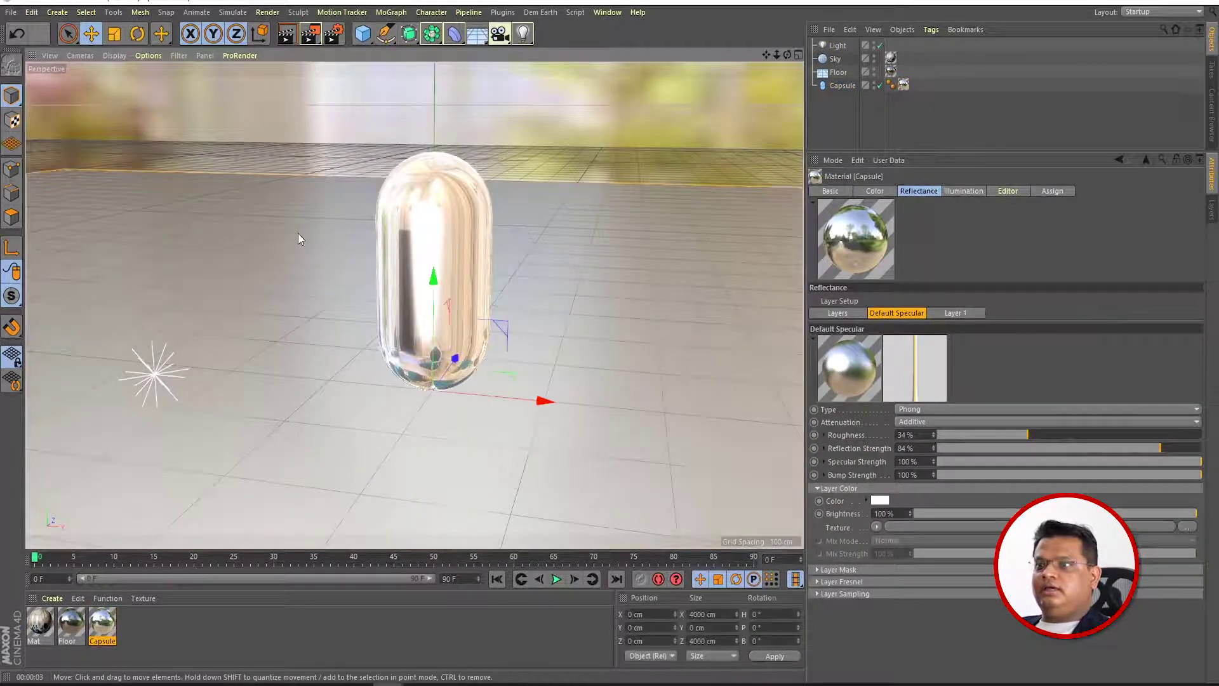
pyautogui.click(407, 191)
pyautogui.keyDown('alt'); pyautogui.moveTo(407, 192); pyautogui.dragTo(518, 365); pyautogui.keyUp('alt')
# Duplicate the capsule as Capsule.1 and move it to about -183 cm X, -101.7 cm Z
pyautogui.hotkey('ctrl', 'c')
pyautogui.hotkey('ctrl', 'v')
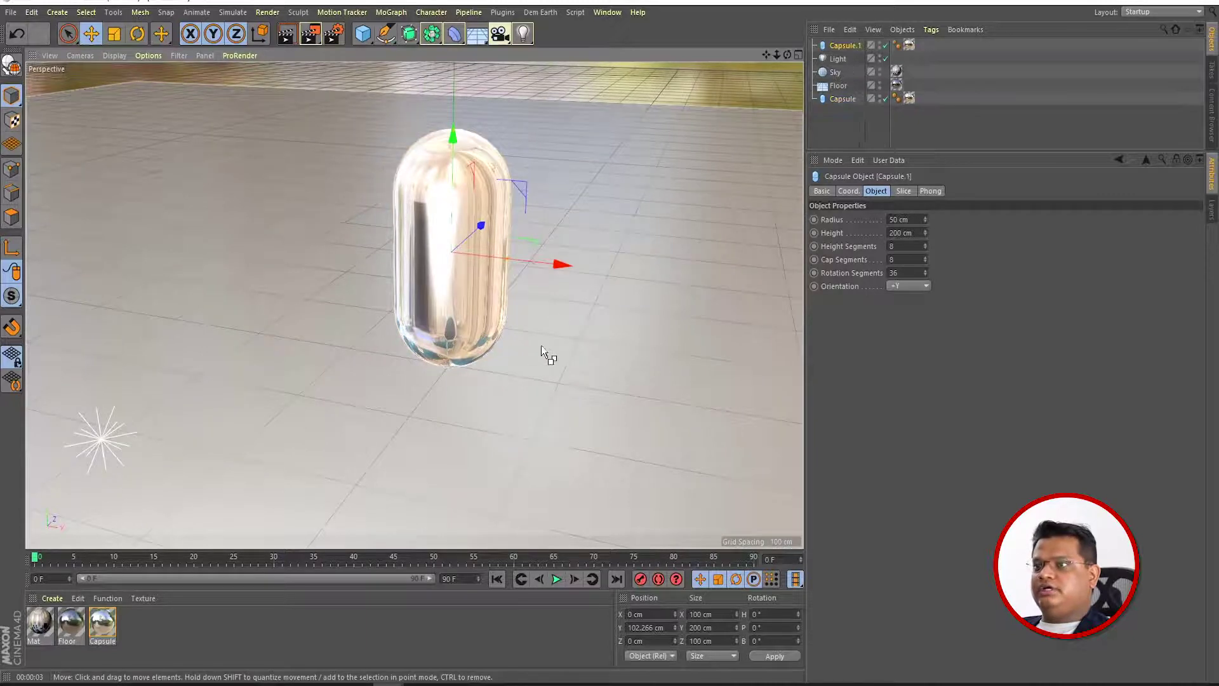
pyautogui.moveTo(562, 263); pyautogui.dragTo(370, 244)
pyautogui.moveTo(320, 207); pyautogui.dragTo(270, 262)
pyautogui.scroll(-3, 426, 366)
pyautogui.moveTo(422, 361)
pyautogui.keyDown('alt'); pyautogui.mouseDown()
pyautogui.moveTo(426, 349)
pyautogui.moveTo(413, 365)
pyautogui.mouseUp(); pyautogui.keyUp('alt')
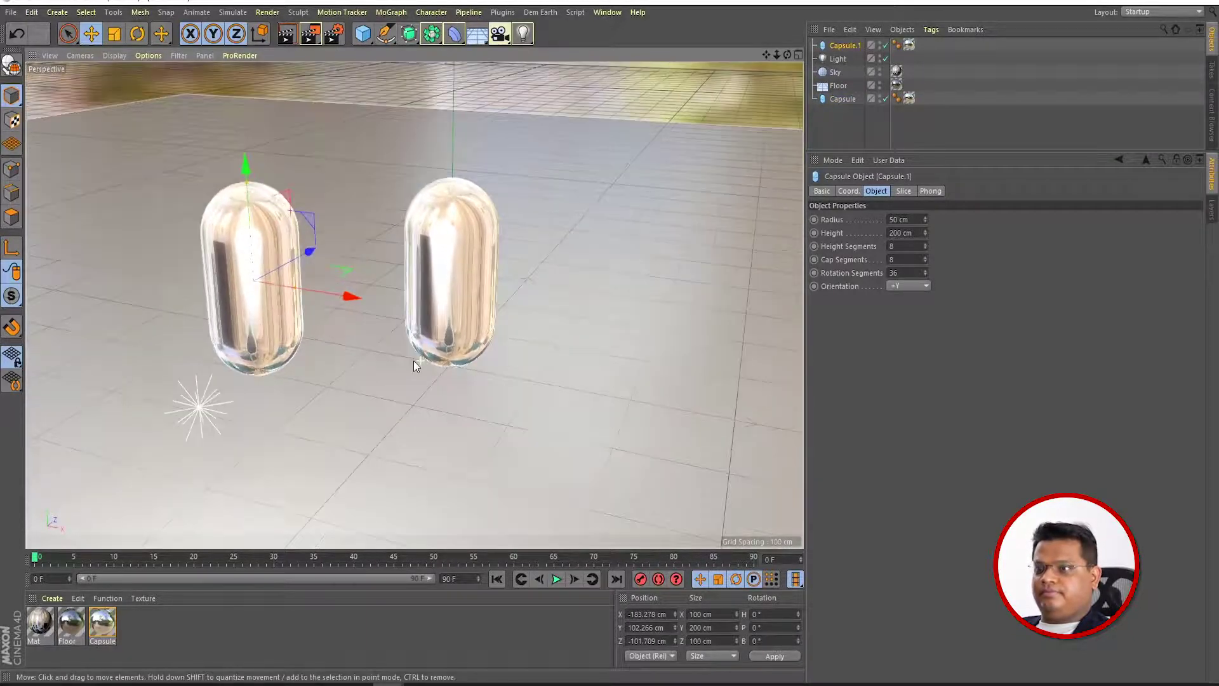
# Duplicate again as Capsule.2, place it at 187.877 cm X toward the camera, and render
pyautogui.hotkey('ctrl', 'c')
pyautogui.hotkey('ctrl', 'v')
pyautogui.moveTo(322, 306); pyautogui.dragTo(708, 445)
pyautogui.keyDown('alt'); pyautogui.moveTo(562, 389); pyautogui.dragTo(547, 412); pyautogui.keyUp('alt')
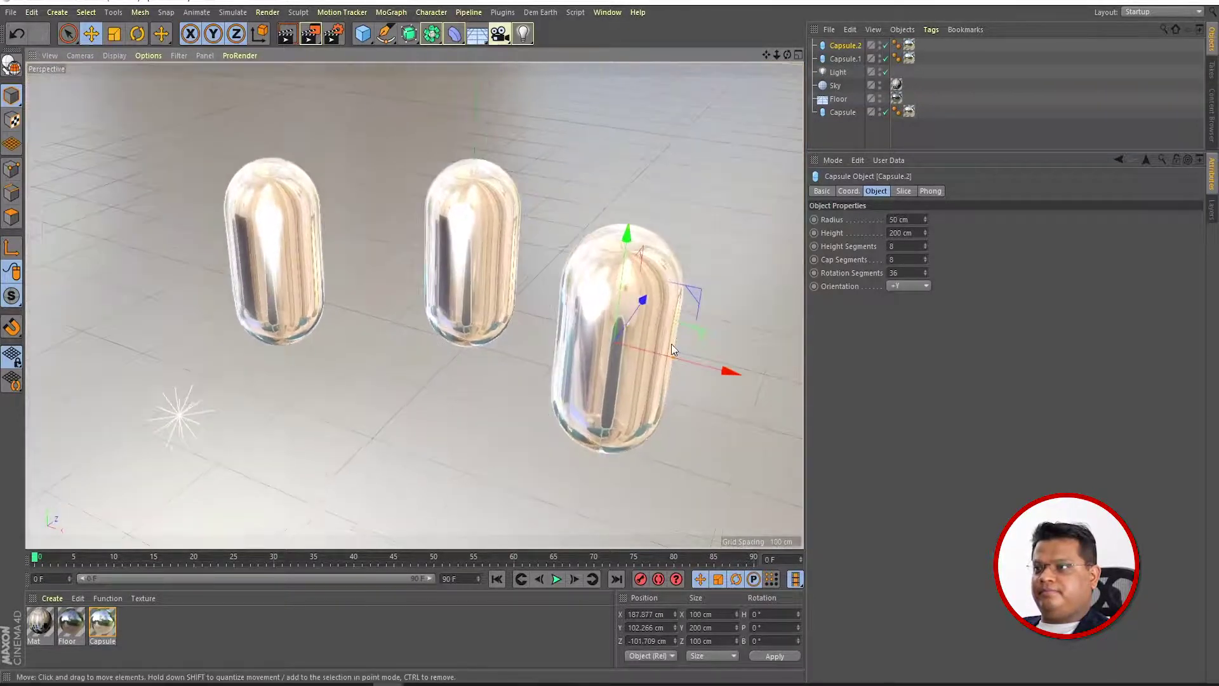
pyautogui.moveTo(639, 306); pyautogui.dragTo(632, 317)
pyautogui.keyDown('alt'); pyautogui.moveTo(588, 352); pyautogui.dragTo(459, 300); pyautogui.keyUp('alt')
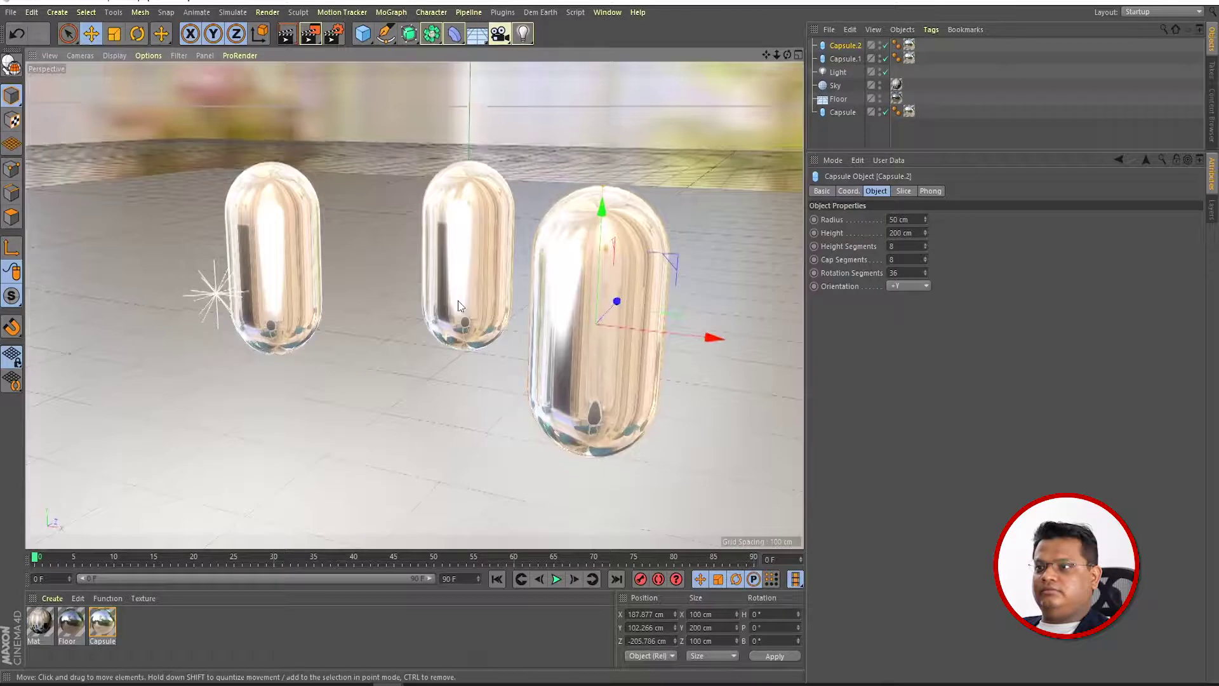
pyautogui.hotkey('ctrl', 'r')
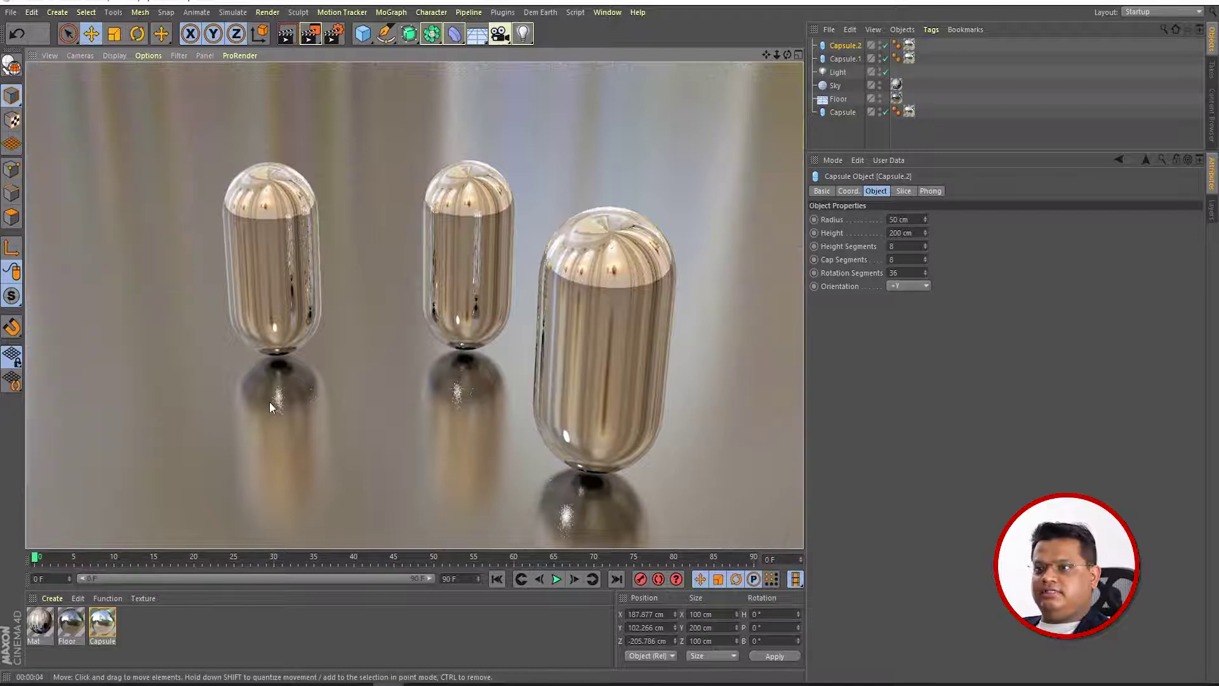
pyautogui.keyDown('alt'); pyautogui.moveTo(582, 480); pyautogui.dragTo(372, 408); pyautogui.keyUp('alt')
# Set the Floor material's reflectance roughness to 0% and render the sharper reflections
pyautogui.click(287, 34)
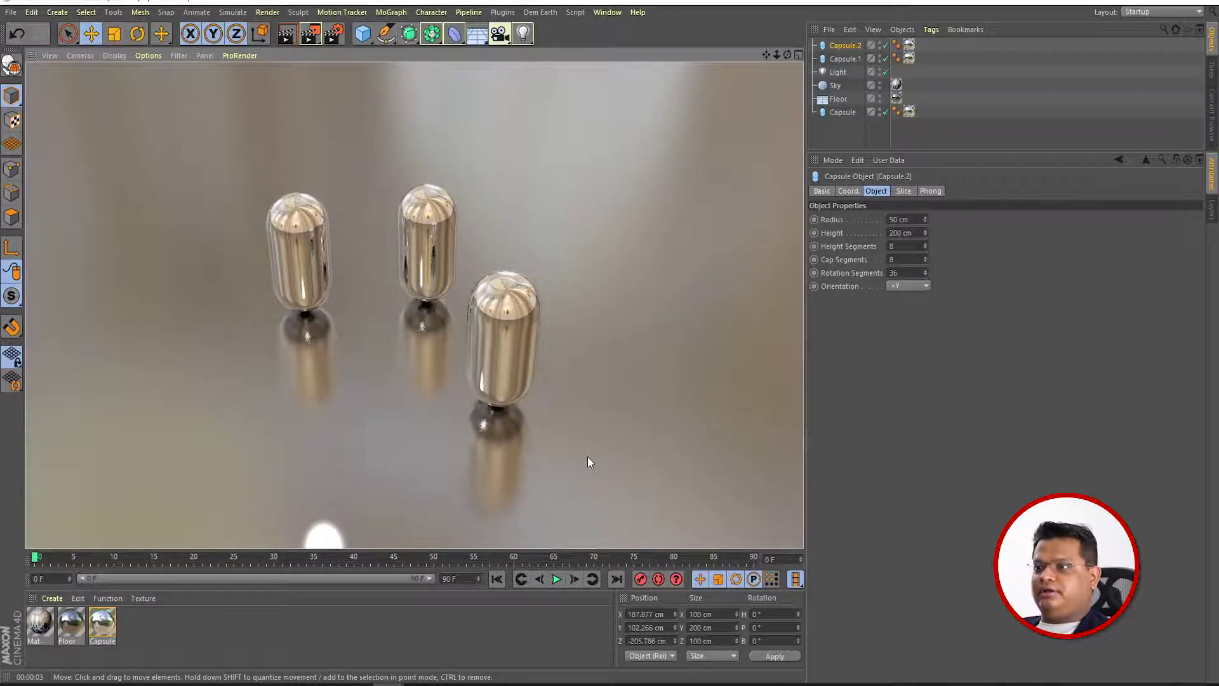
pyautogui.click(433, 351)
pyautogui.click(68, 632)
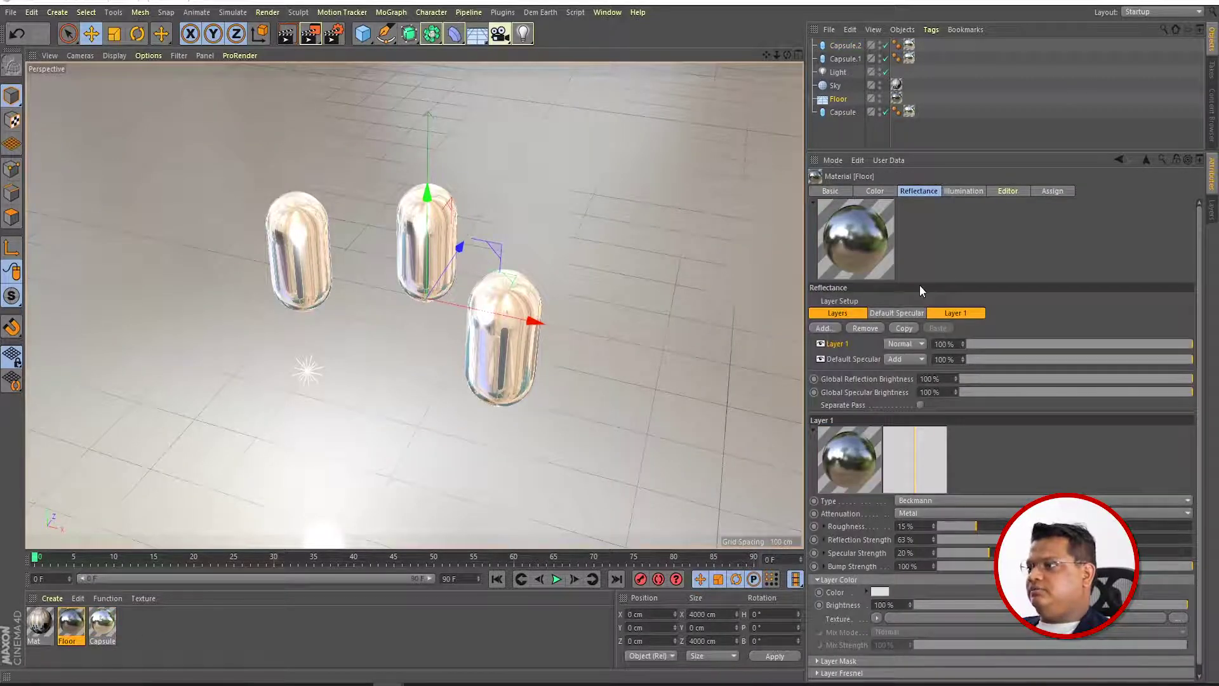
pyautogui.moveTo(973, 527); pyautogui.dragTo(908, 535)
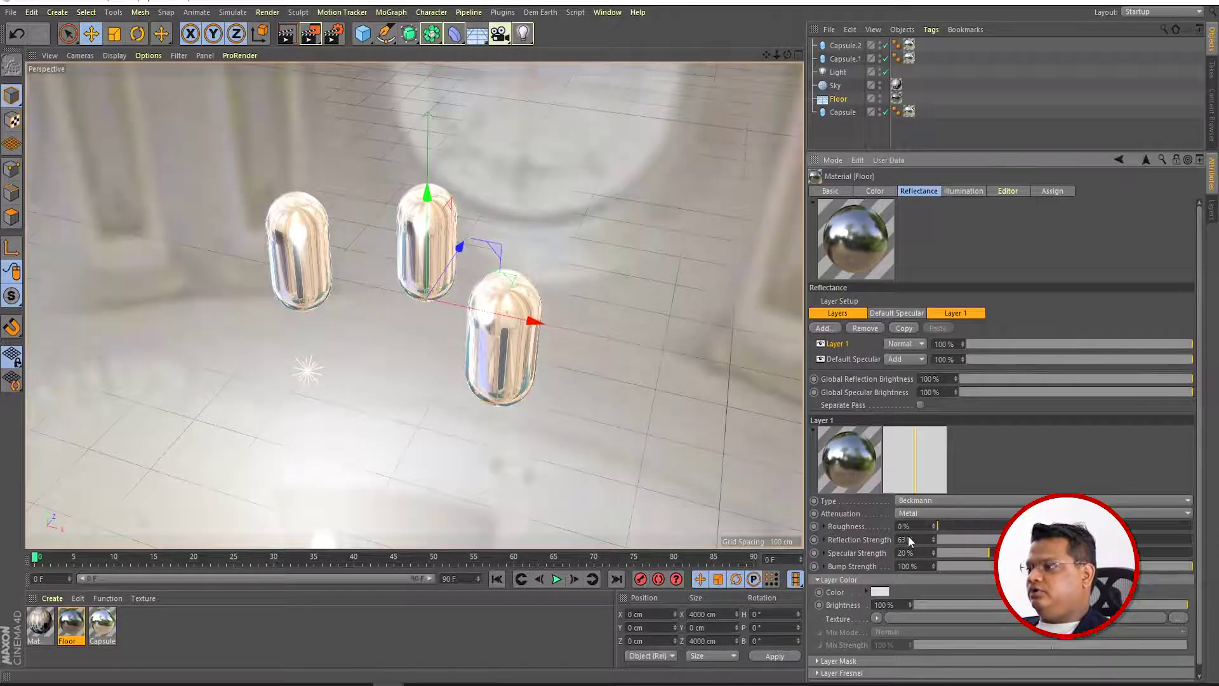
pyautogui.click(285, 36)
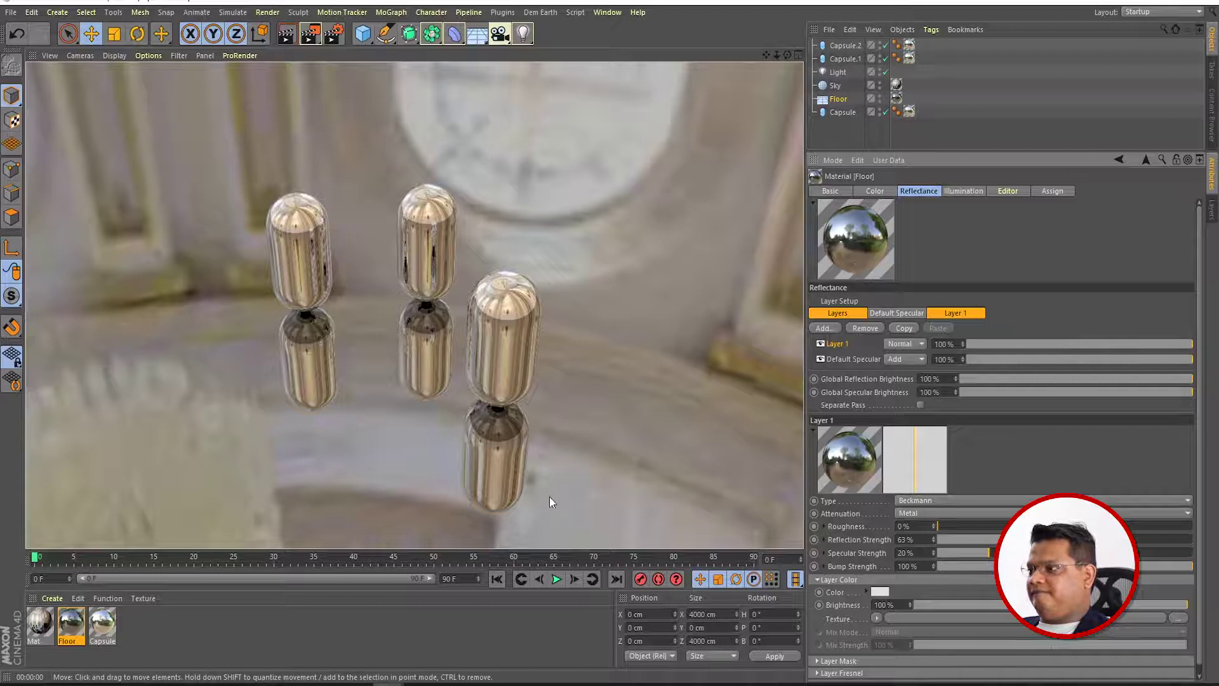
# Raise the floor's reflection strength to 100% and render the mirrored capsules
pyautogui.moveTo(1099, 539); pyautogui.dragTo(1200, 542)
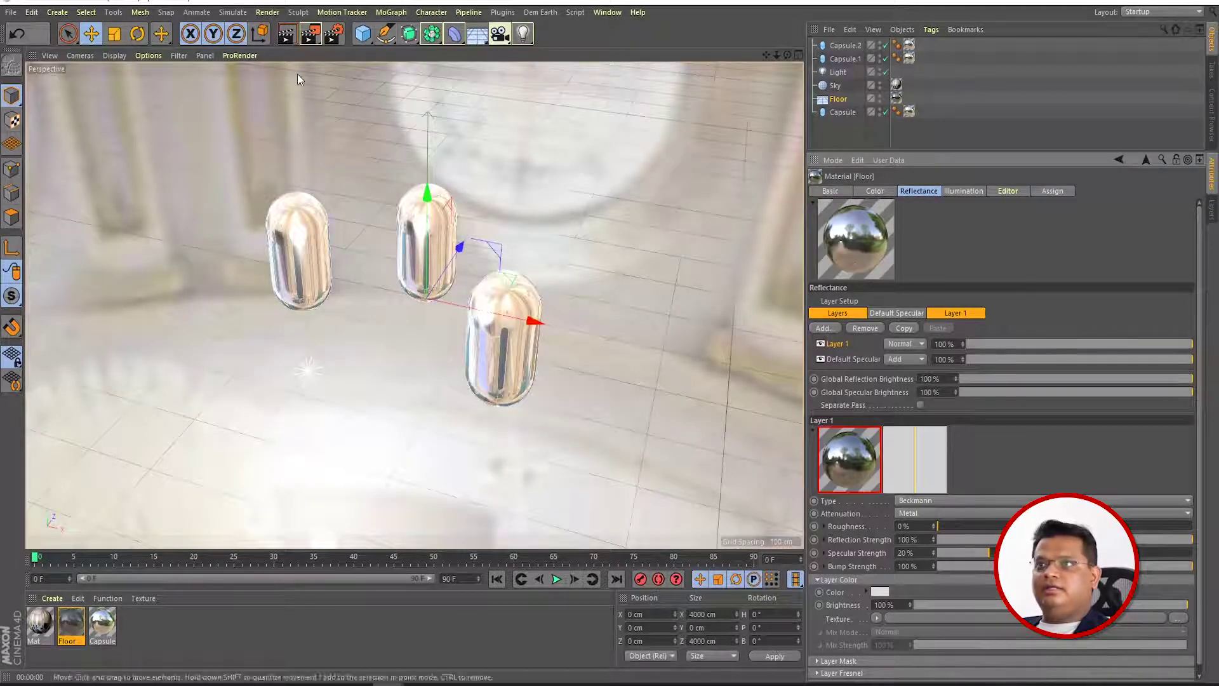
pyautogui.click(282, 35)
pyautogui.hotkey('ctrl', 'r')
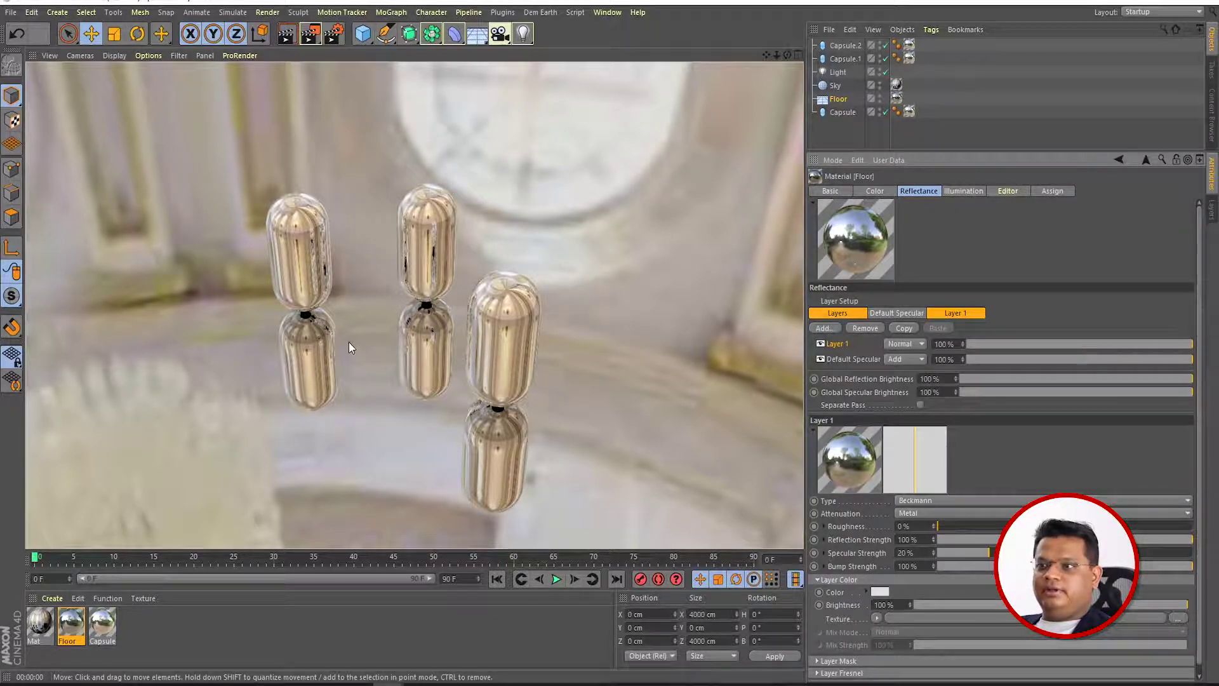
# Try raising the floor, undo the move, and select the middle capsule
pyautogui.click(410, 381)
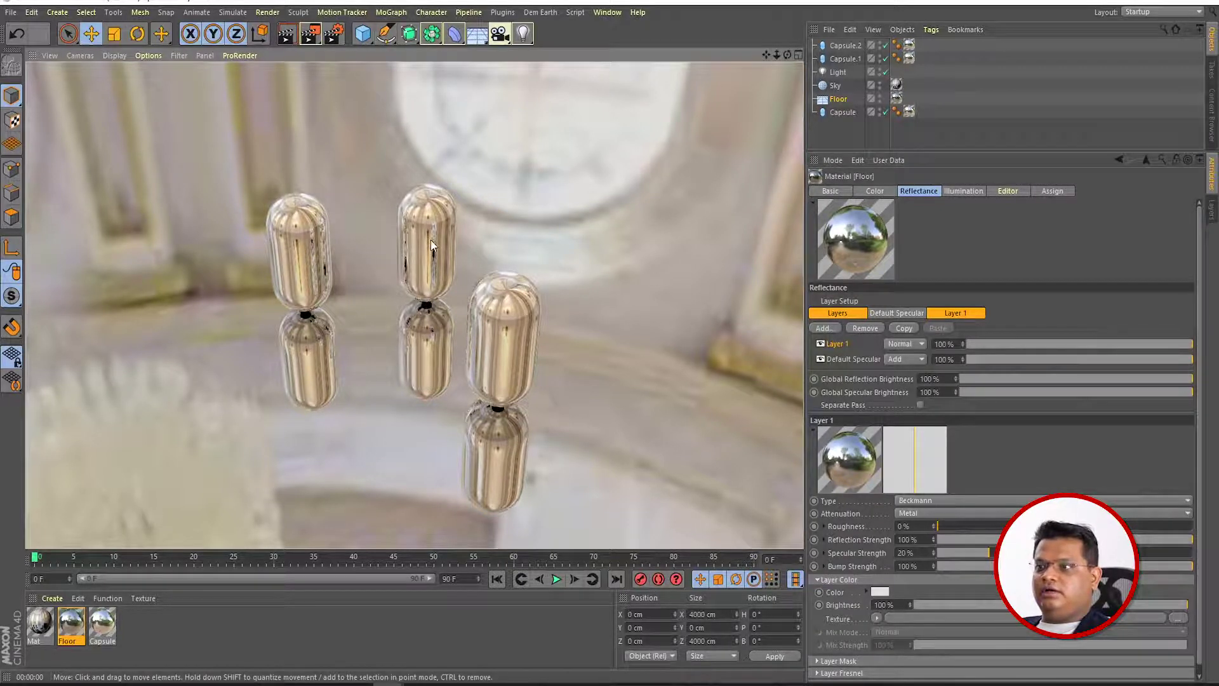
pyautogui.moveTo(428, 196); pyautogui.dragTo(428, 121)
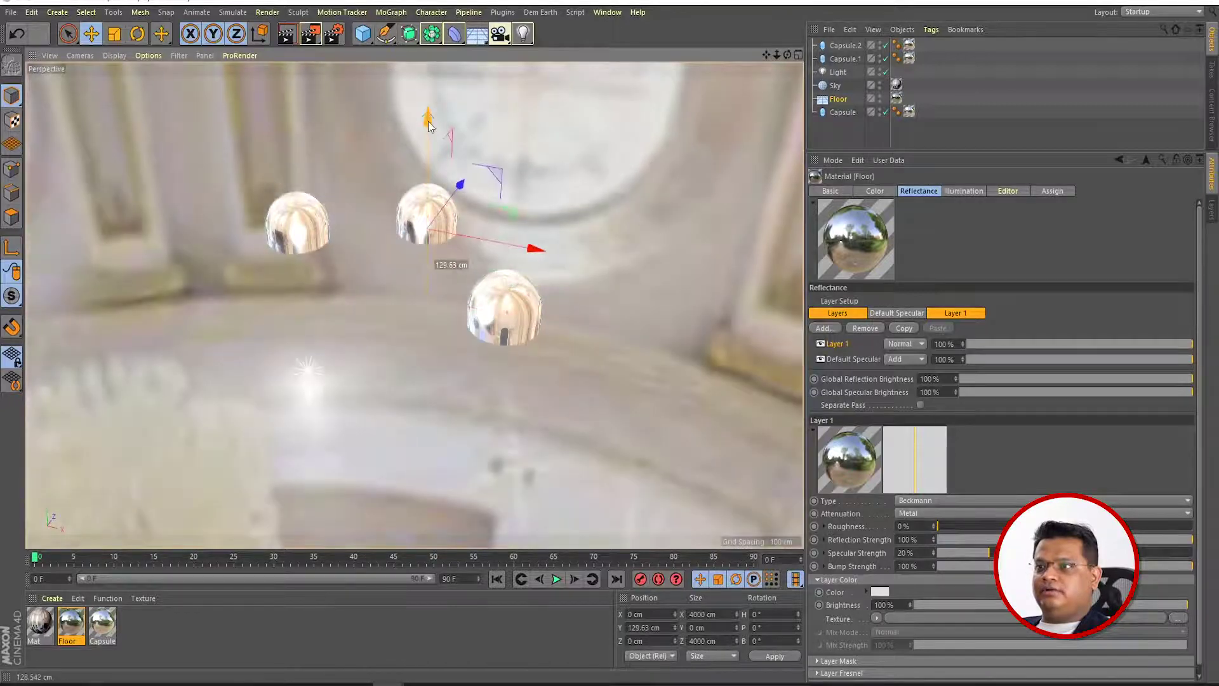
pyautogui.hotkey('ctrl', 'z')
pyautogui.keyDown('alt'); pyautogui.moveTo(406, 312); pyautogui.dragTo(402, 235); pyautogui.keyUp('alt')
pyautogui.click(438, 206)
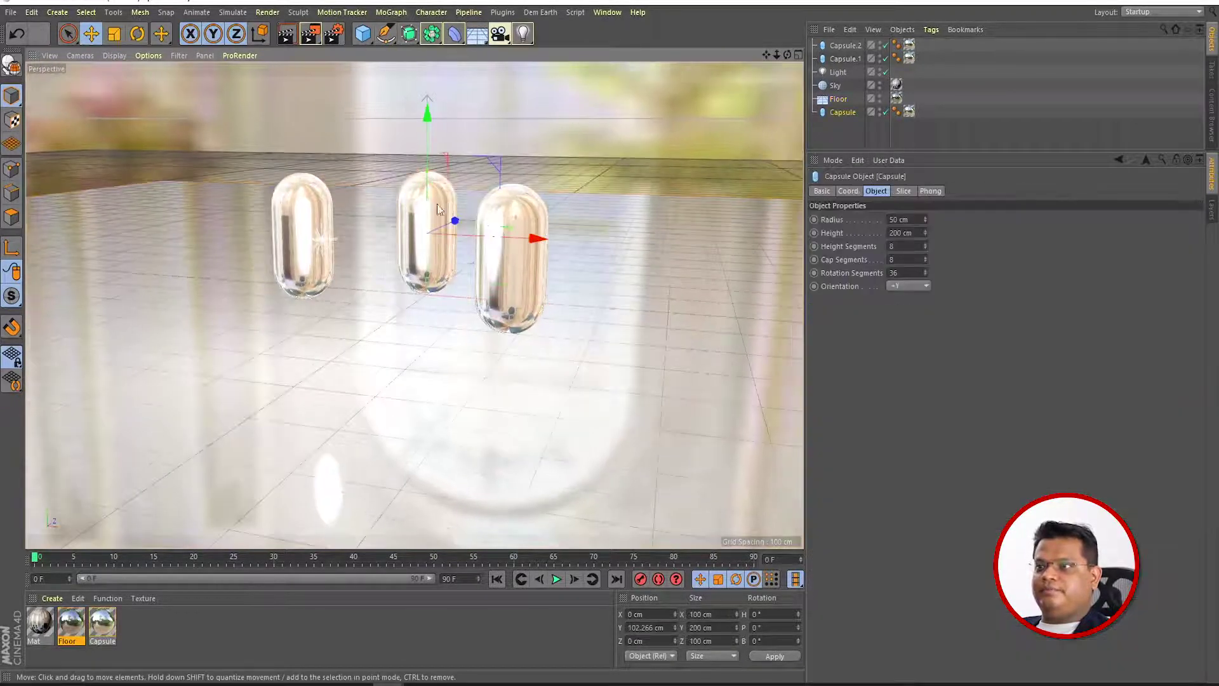
# Raise the middle capsule to 189.582 cm on Y and render from normal and floor-level angles
pyautogui.moveTo(433, 124); pyautogui.dragTo(433, 67)
pyautogui.keyDown('alt'); pyautogui.moveTo(437, 261); pyautogui.dragTo(424, 366); pyautogui.keyUp('alt')
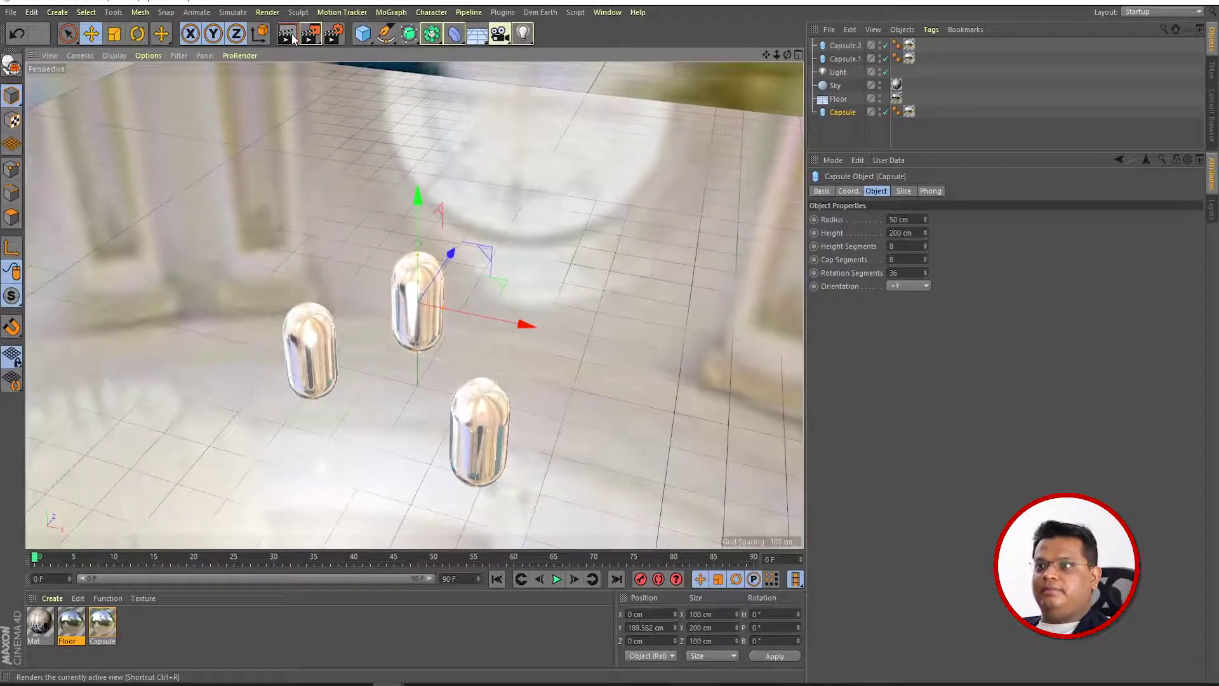
pyautogui.click(292, 33)
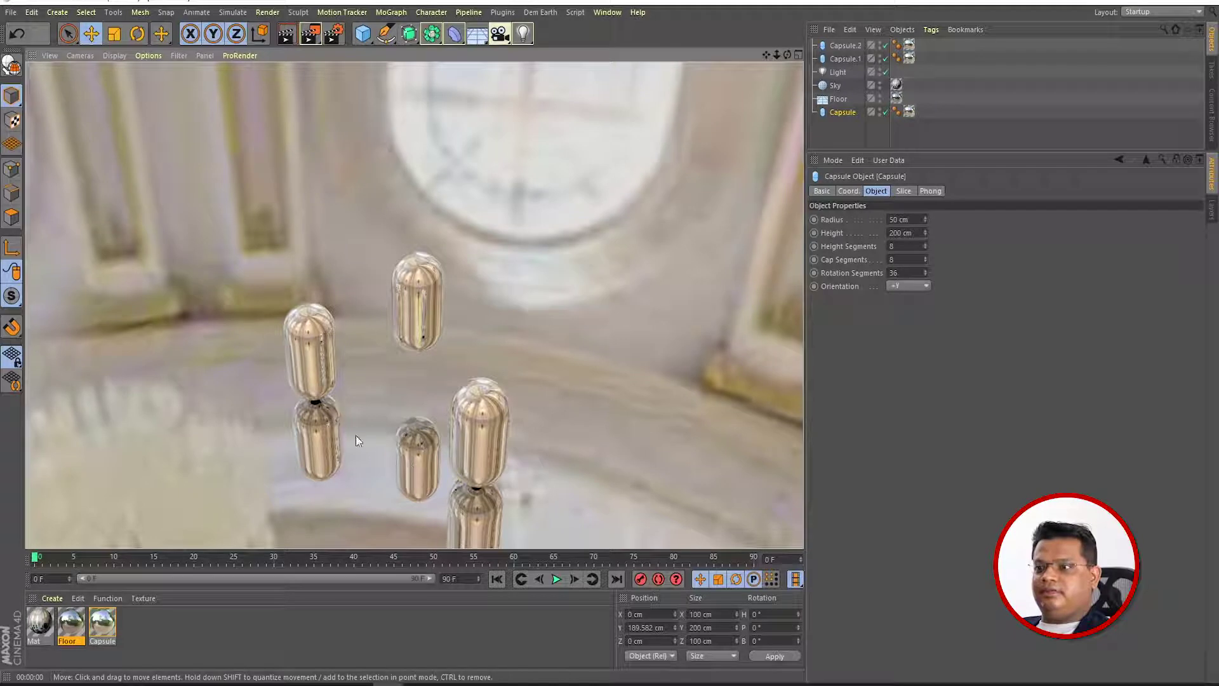
pyautogui.keyDown('alt'); pyautogui.moveTo(406, 395); pyautogui.dragTo(247, 327); pyautogui.keyUp('alt')
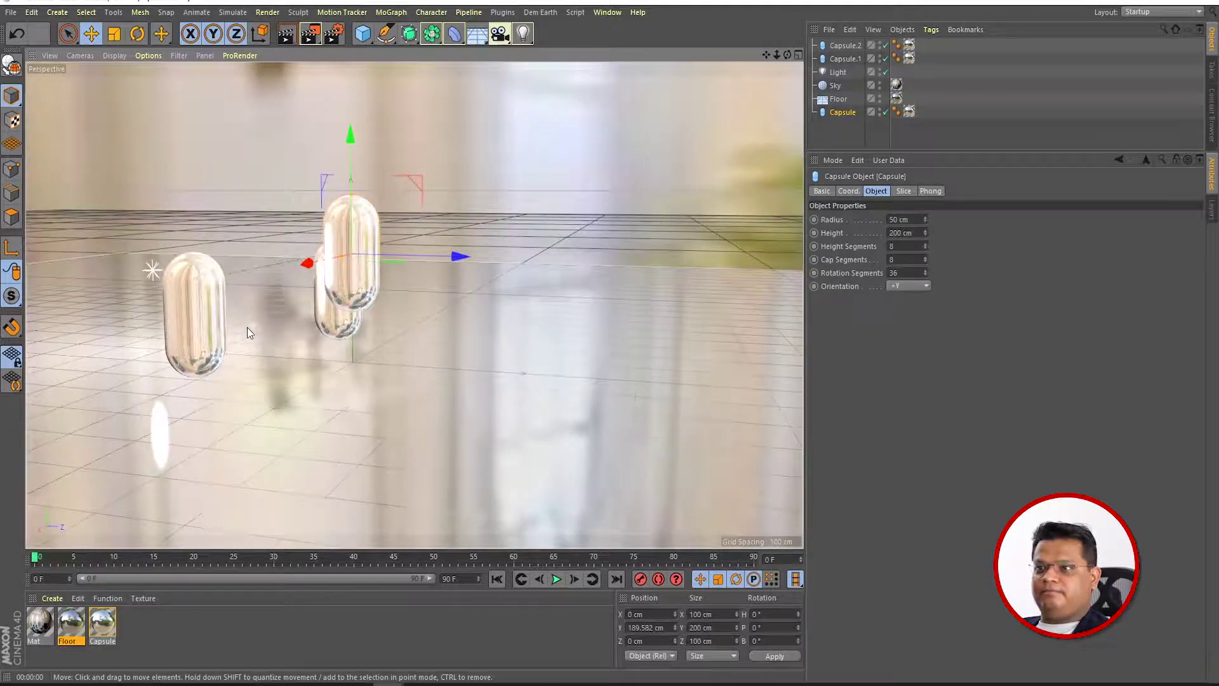
pyautogui.click(285, 33)
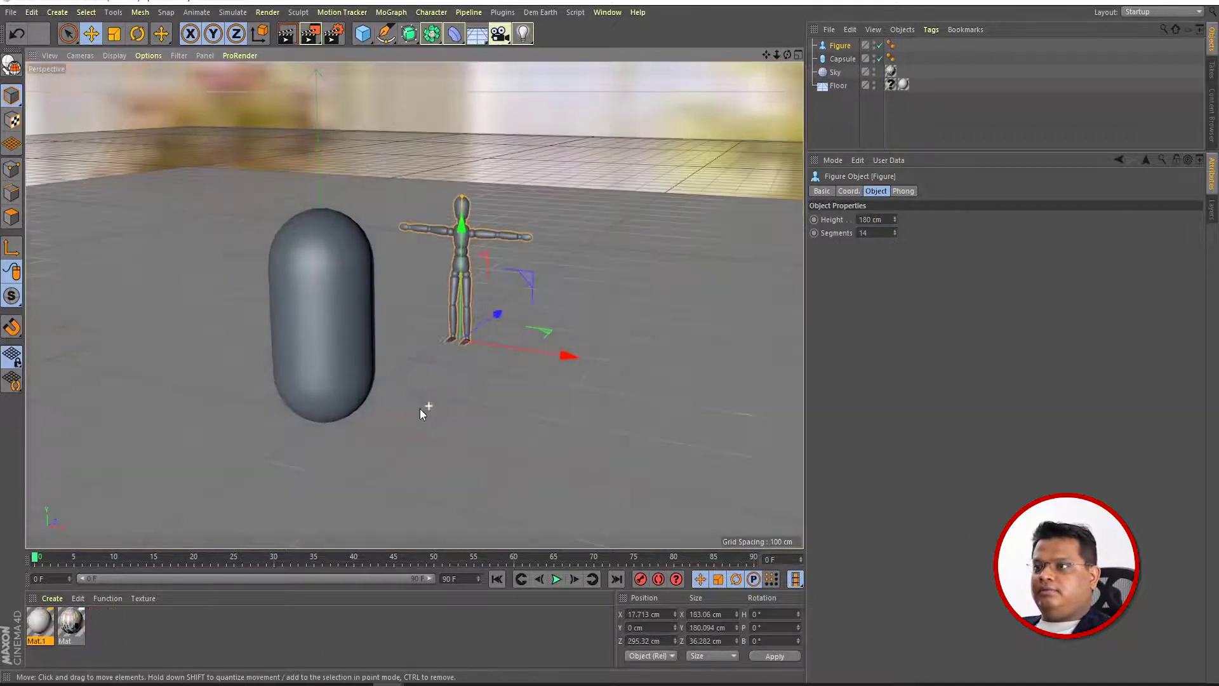
# Create a new material and drag it onto the grey capsule beside the figure
pyautogui.keyDown('alt'); pyautogui.moveTo(430, 410); pyautogui.dragTo(421, 410, button='middle'); pyautogui.keyUp('alt')
pyautogui.keyDown('alt'); pyautogui.moveTo(423, 408); pyautogui.dragTo(433, 408); pyautogui.keyUp('alt')
pyautogui.click(462, 165)
pyautogui.click(438, 299)
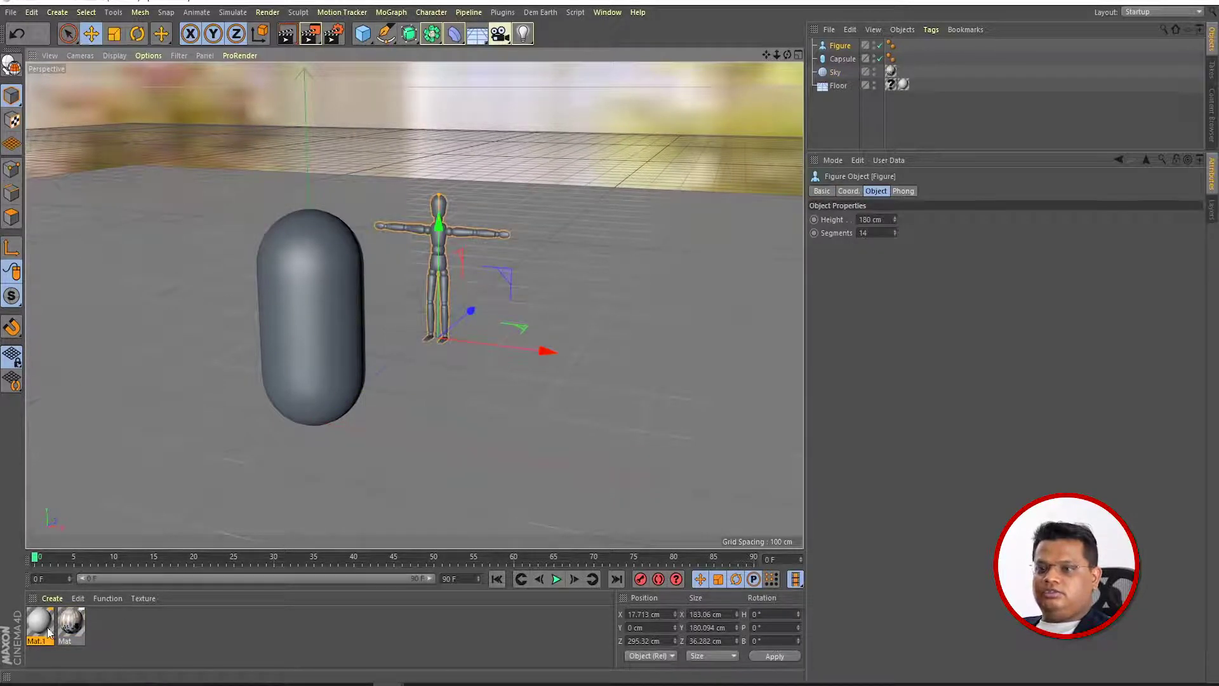
pyautogui.doubleClick(140, 624)
pyautogui.moveTo(39, 624); pyautogui.dragTo(295, 319)
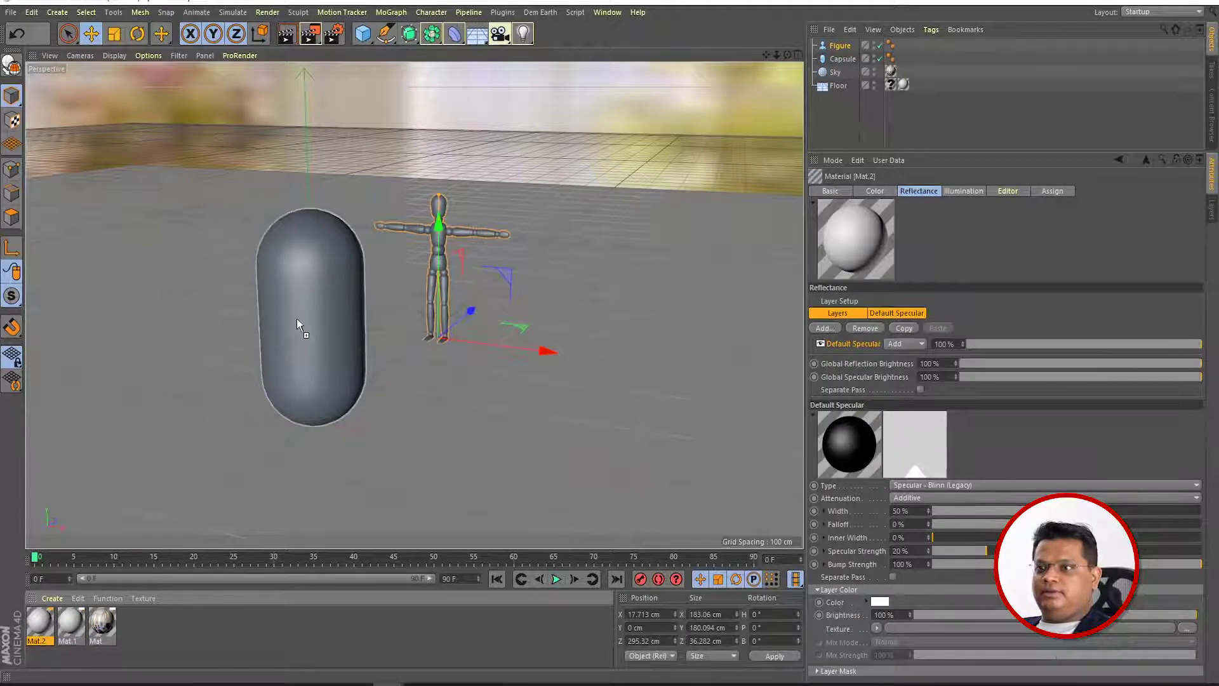
pyautogui.click(299, 326)
pyautogui.keyDown('alt'); pyautogui.moveTo(312, 354); pyautogui.dragTo(356, 329); pyautogui.keyUp('alt')
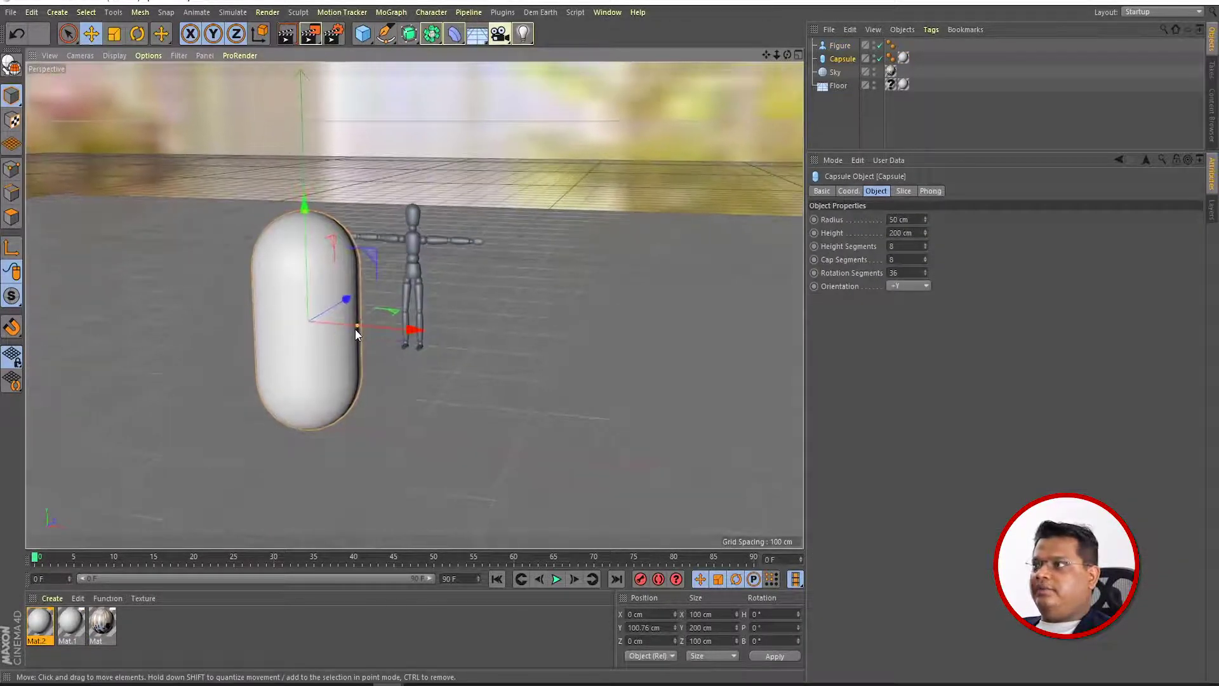
# Rename the new material 'trans' and show its basic channel list
pyautogui.doubleClick(39, 641)
pyautogui.write('trans')
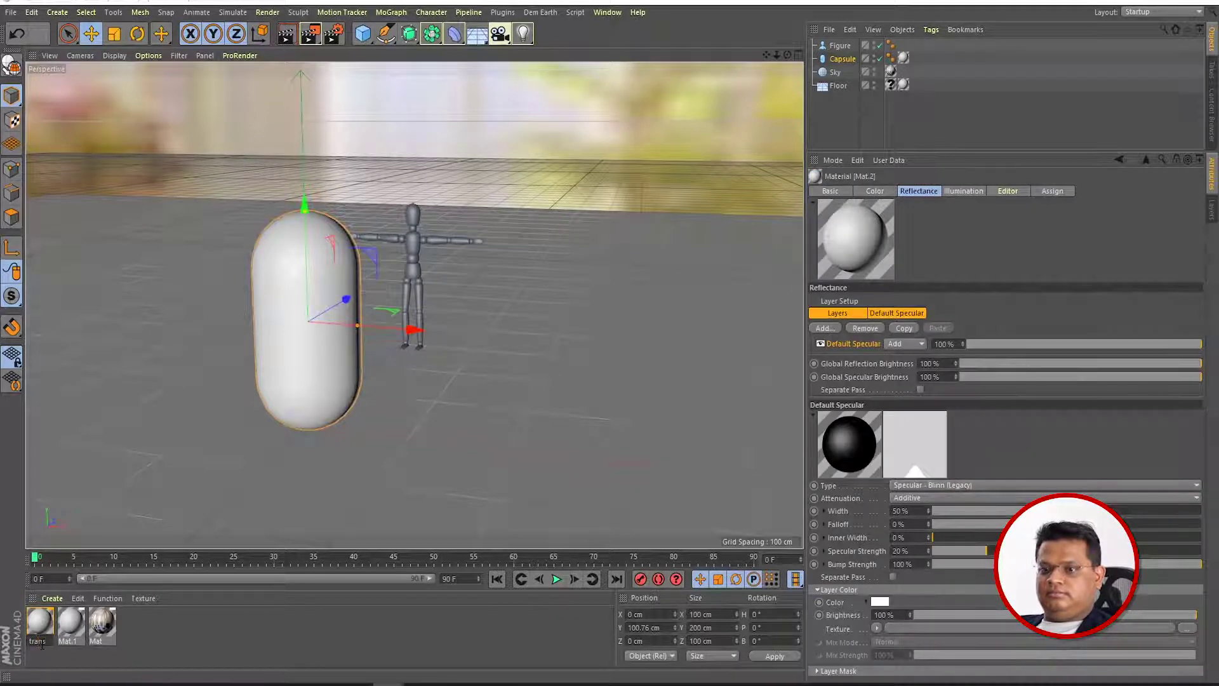
pyautogui.press('Return')
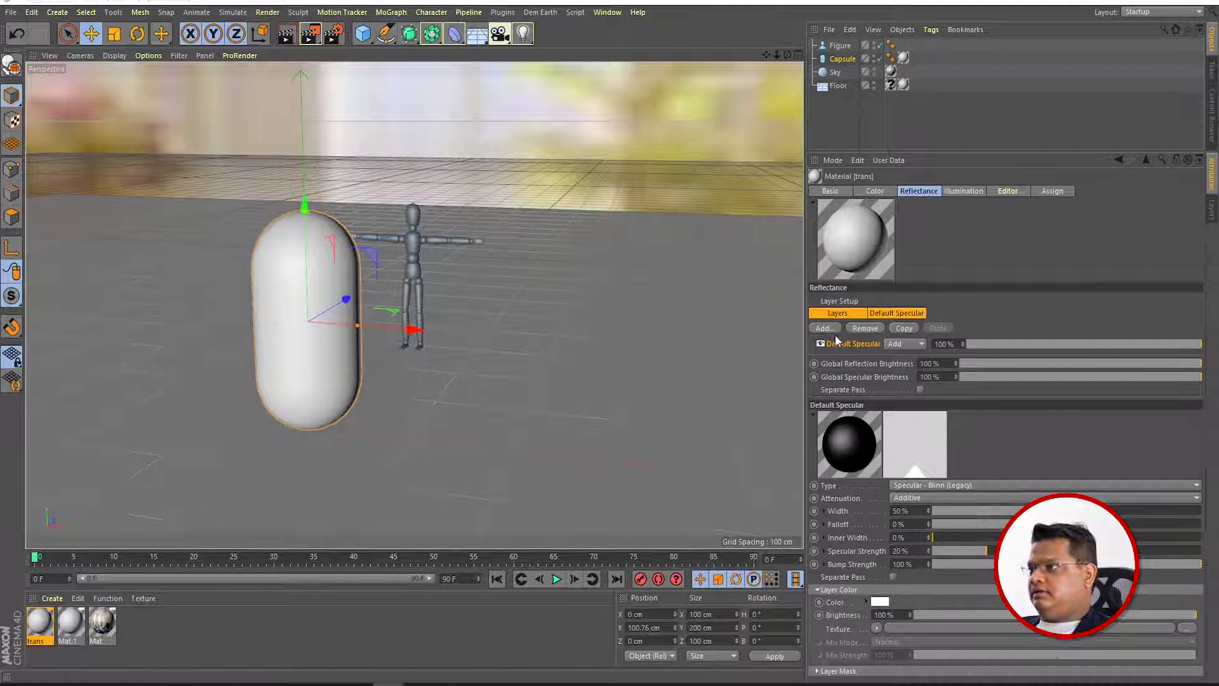
pyautogui.click(835, 190)
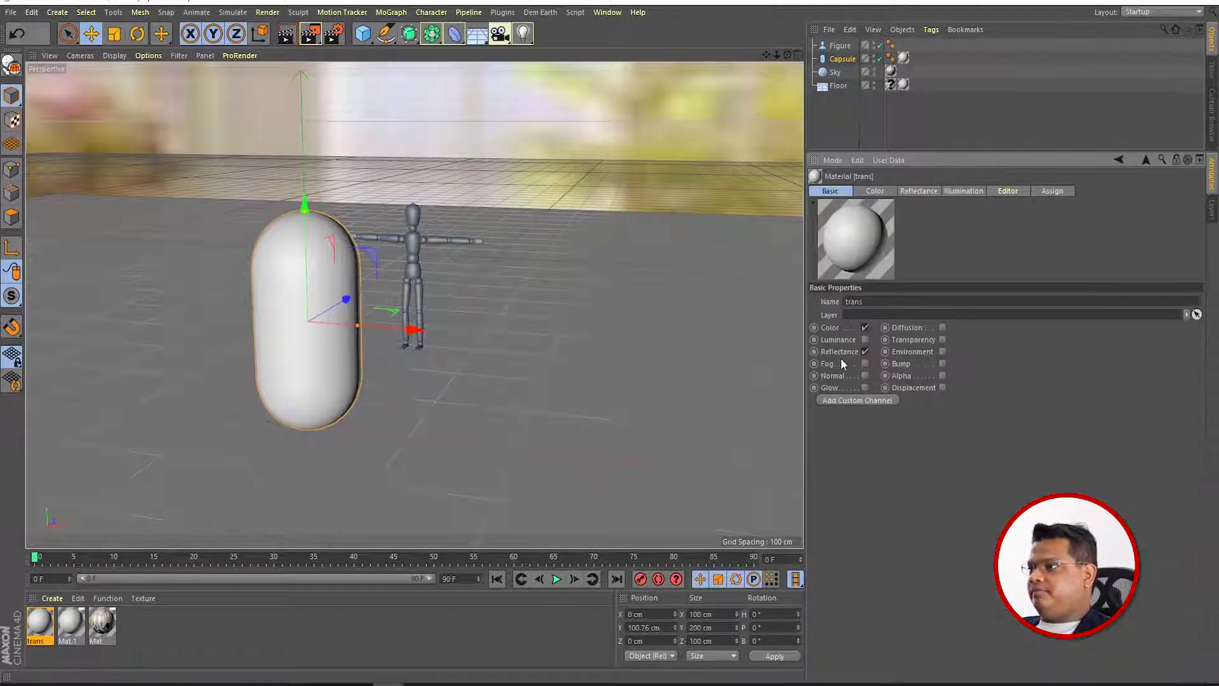
# Enable Transparency on the trans material and test-render the frosted capsule
pyautogui.click(943, 340)
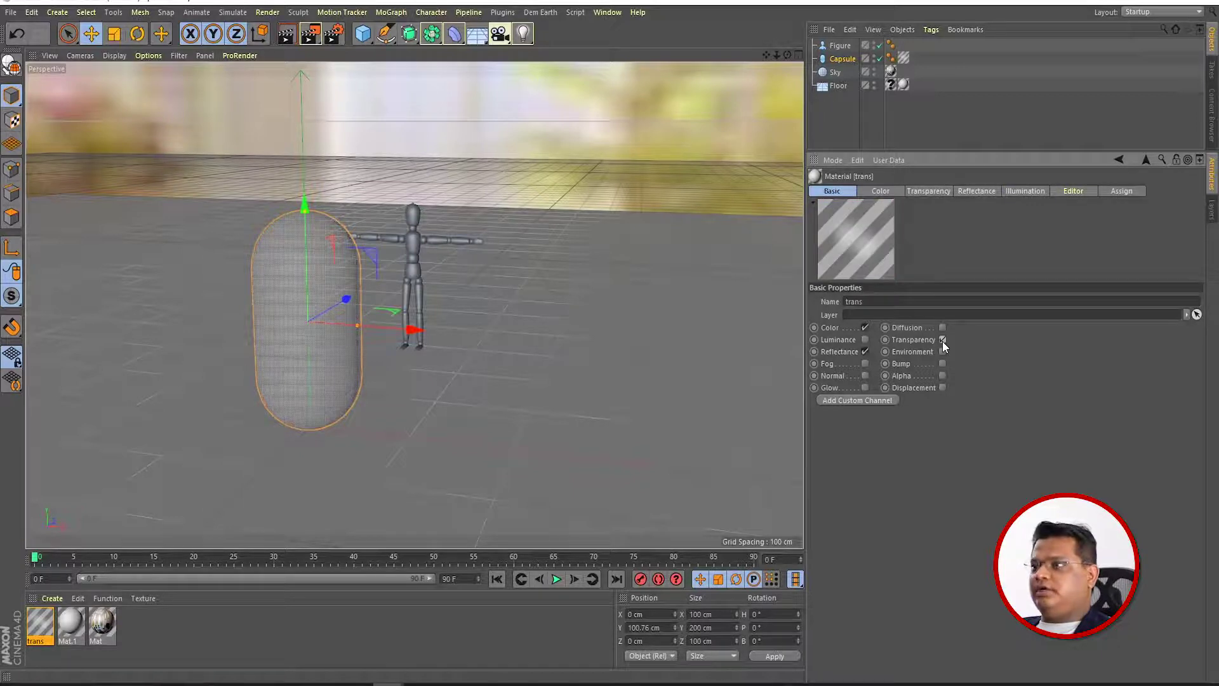
pyautogui.keyDown('alt'); pyautogui.moveTo(332, 309); pyautogui.dragTo(388, 294); pyautogui.keyUp('alt')
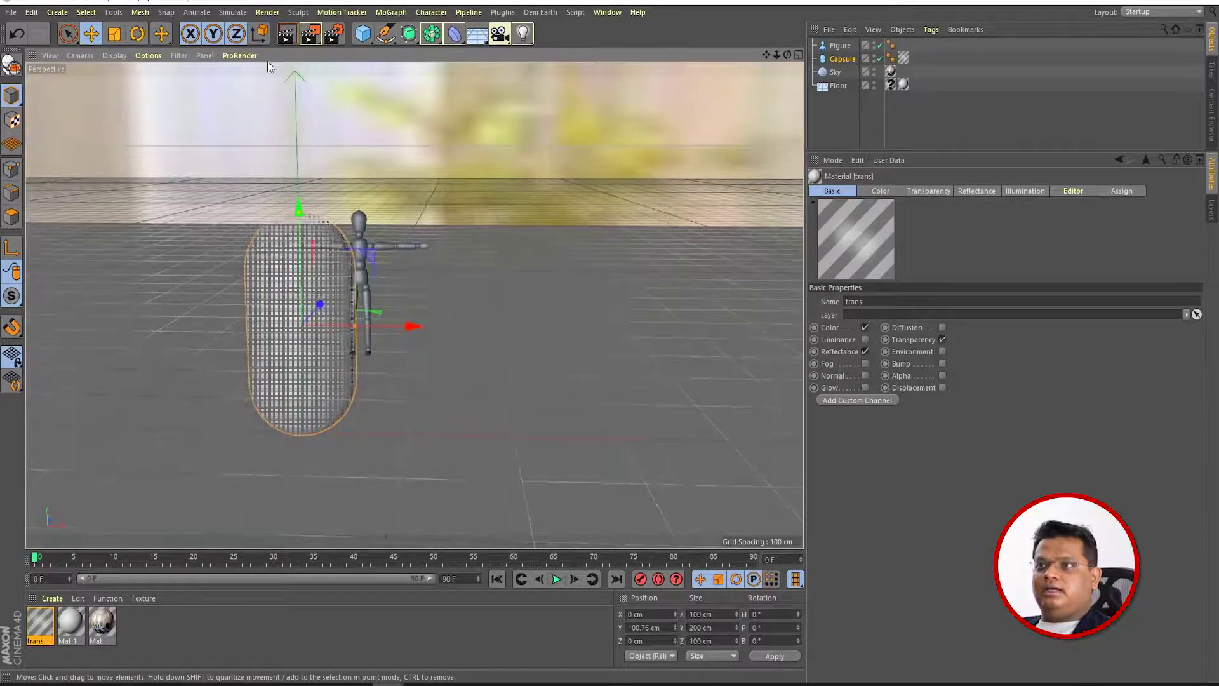
pyautogui.click(287, 39)
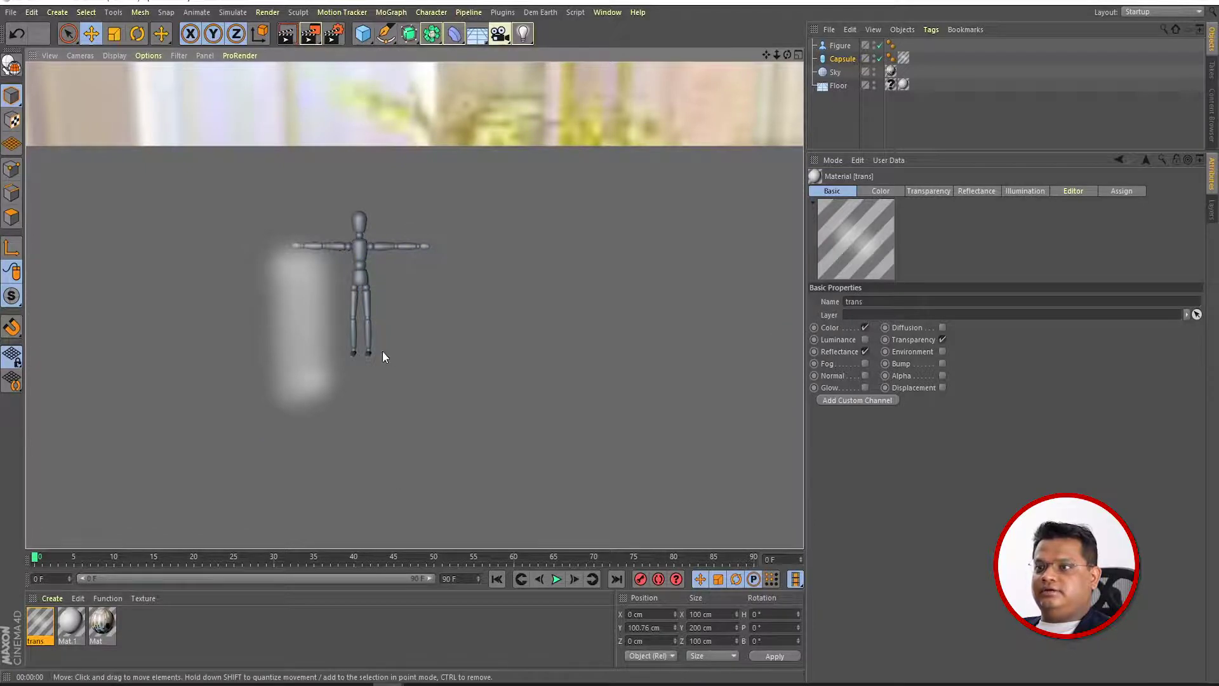
pyautogui.keyDown('alt'); pyautogui.moveTo(382, 358); pyautogui.dragTo(345, 346); pyautogui.keyUp('alt')
pyautogui.click(286, 39)
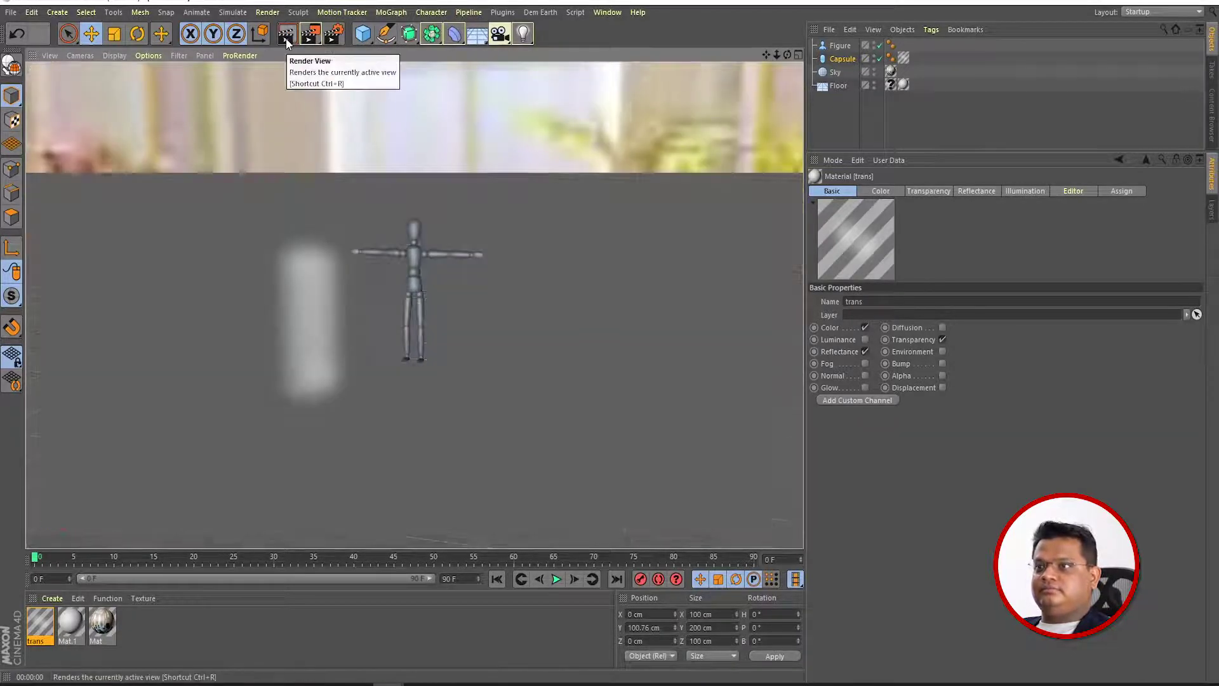
# Render the figure inside the capsule from a new angle, then select Floor and create Mat.2
pyautogui.keyDown('alt'); pyautogui.moveTo(304, 200); pyautogui.dragTo(355, 171); pyautogui.keyUp('alt')
pyautogui.click(286, 34)
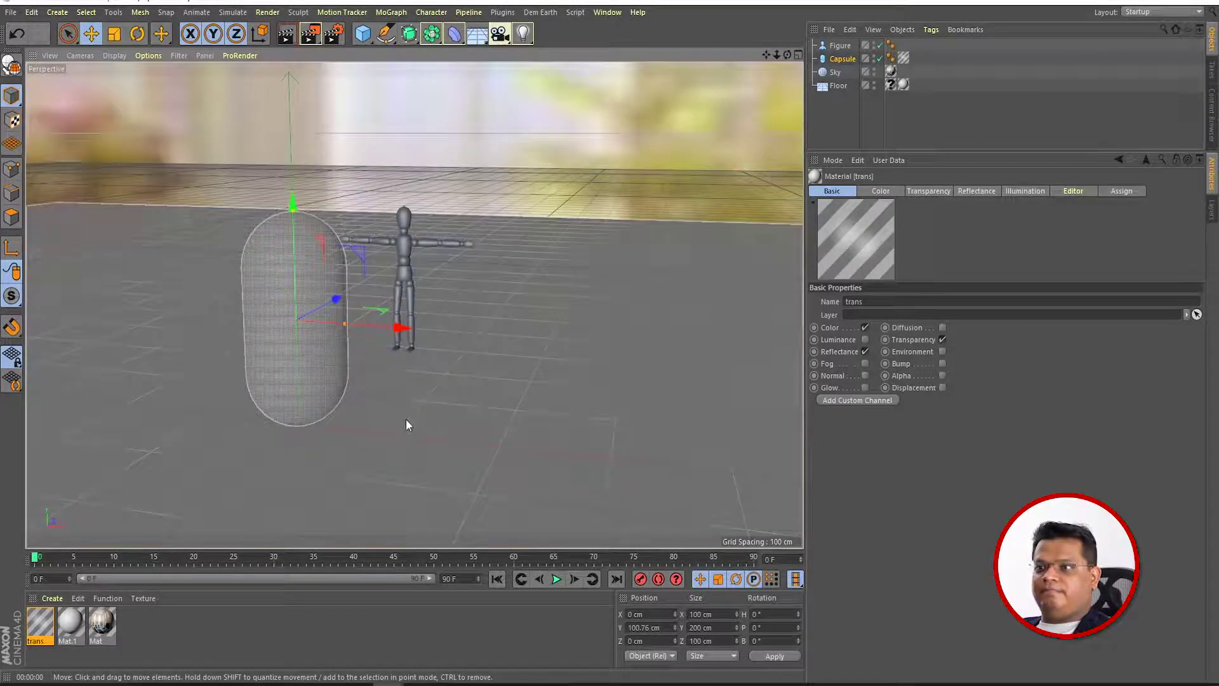
pyautogui.click(513, 266)
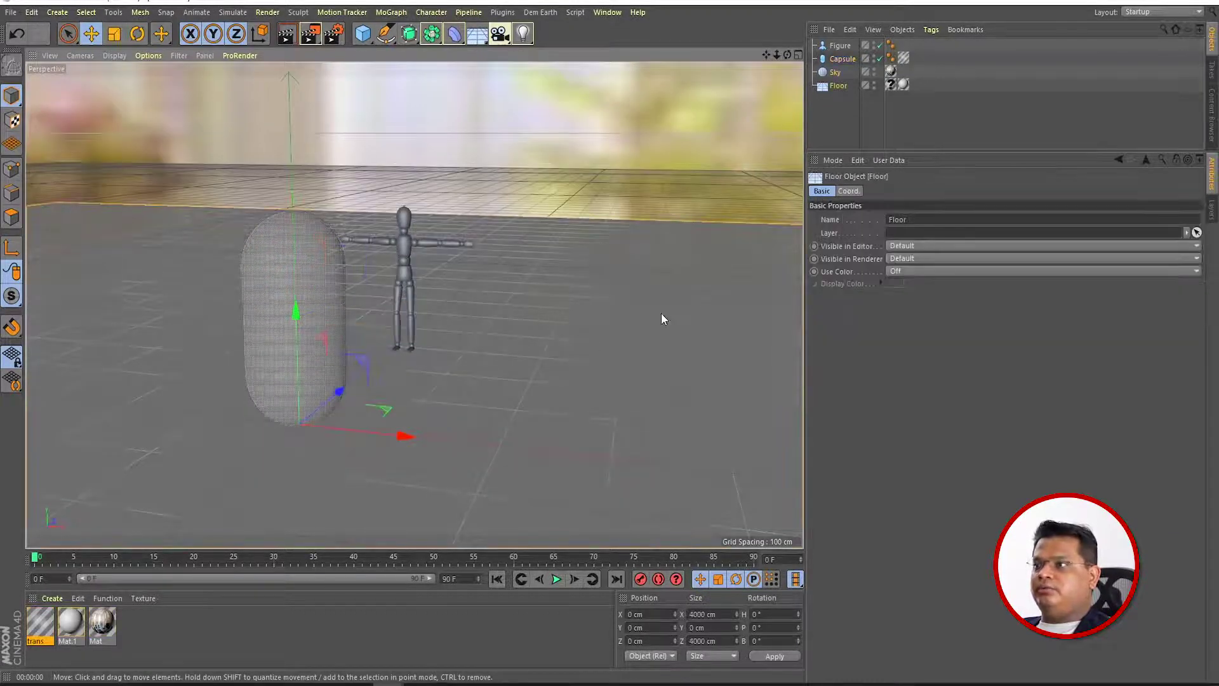
pyautogui.doubleClick(152, 634)
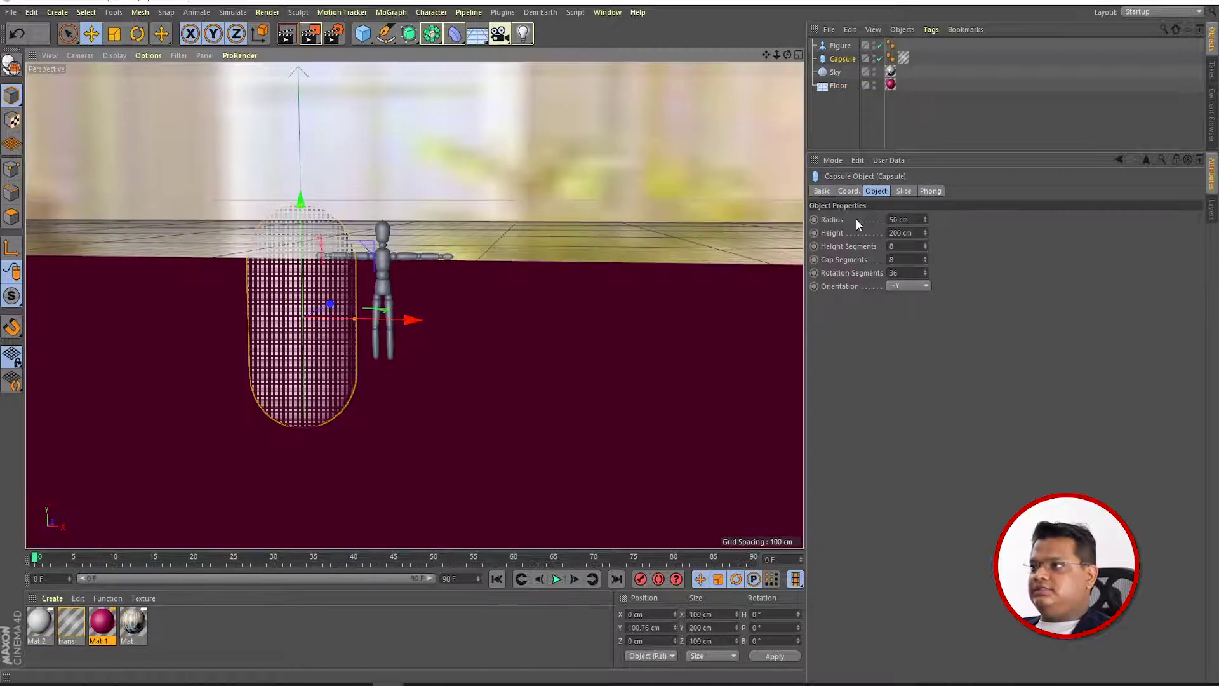
# Set the trans material's transparency refraction to 1.3 and render the glass capsule over the figure
pyautogui.click(821, 191)
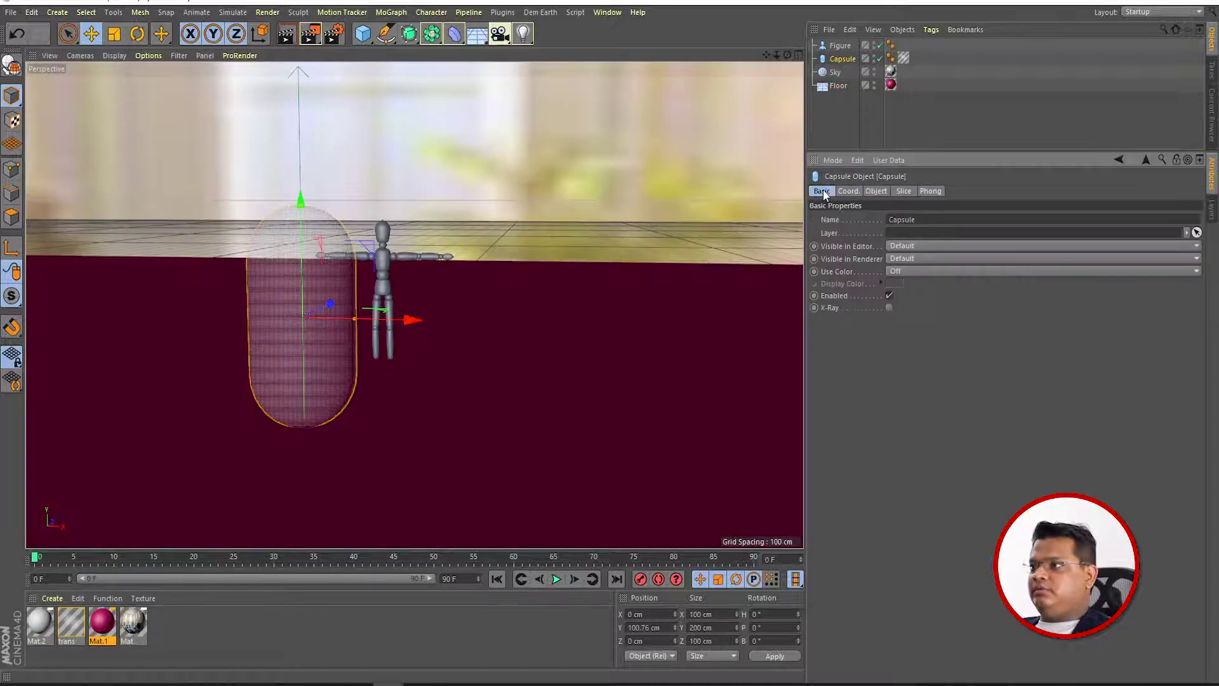
pyautogui.click(905, 59)
pyautogui.click(927, 192)
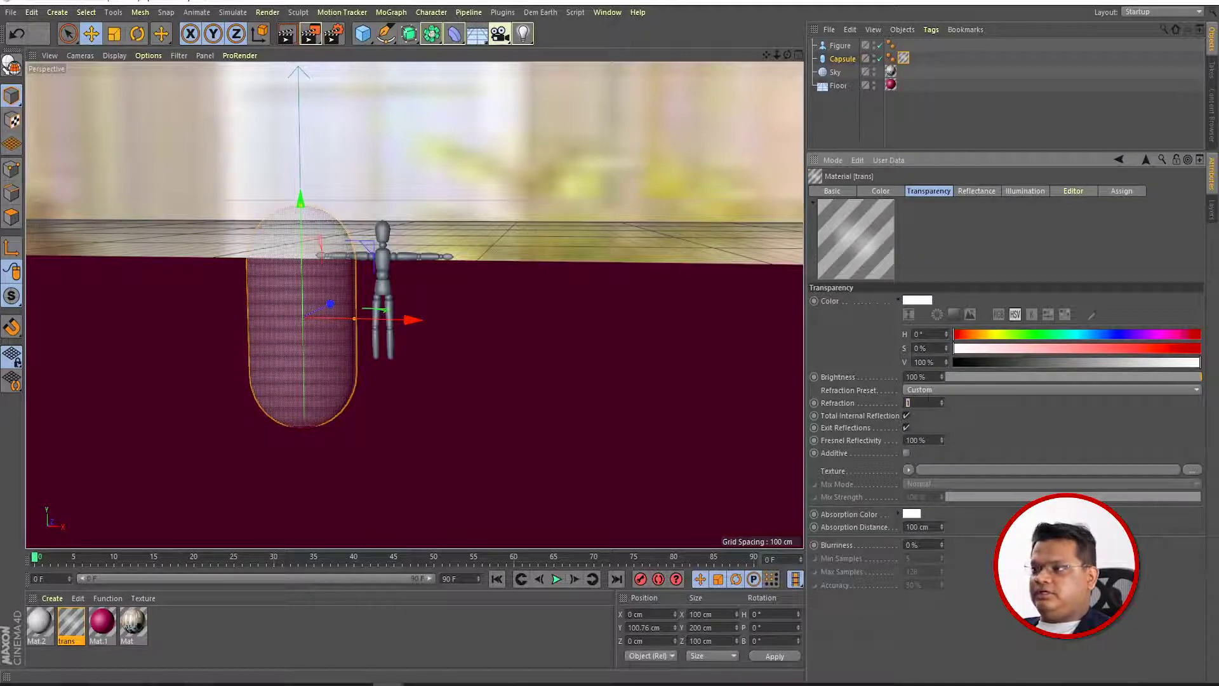
pyautogui.write('.3')
pyautogui.press('Return')
pyautogui.keyDown('alt'); pyautogui.moveTo(395, 342); pyautogui.dragTo(439, 346); pyautogui.keyUp('alt')
pyautogui.click(289, 39)
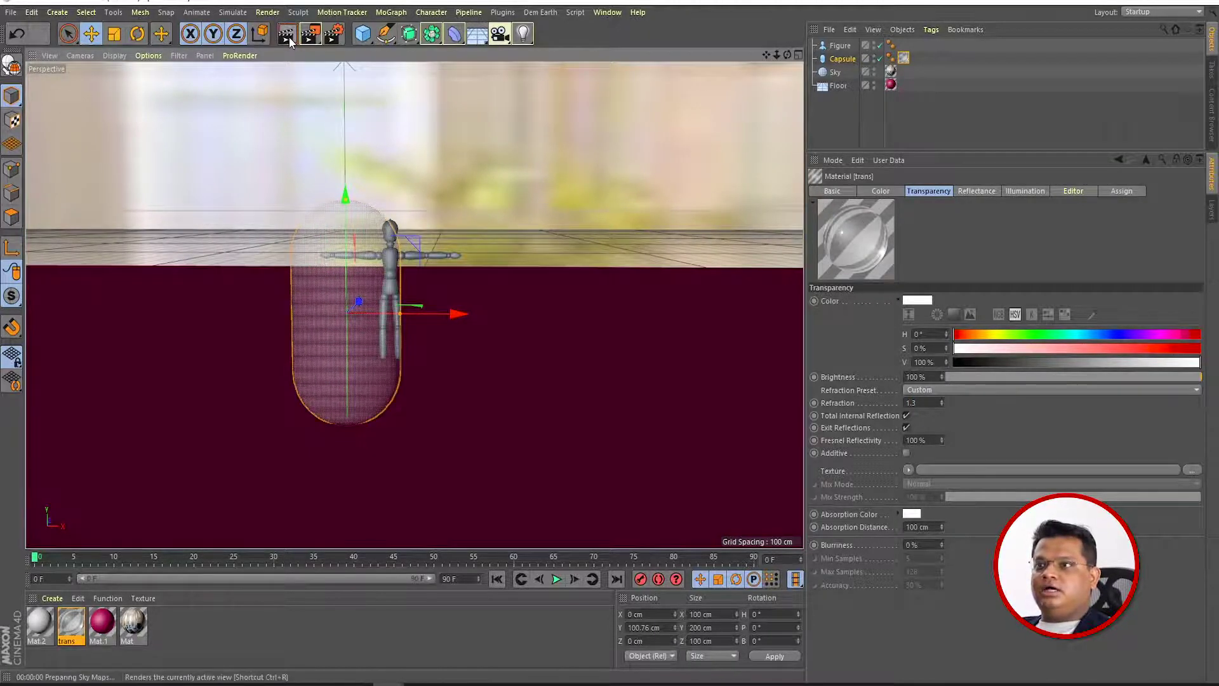
pyautogui.keyDown('alt'); pyautogui.moveTo(331, 306); pyautogui.dragTo(394, 310); pyautogui.keyUp('alt')
pyautogui.scroll(2, 387, 317)
pyautogui.click(293, 35)
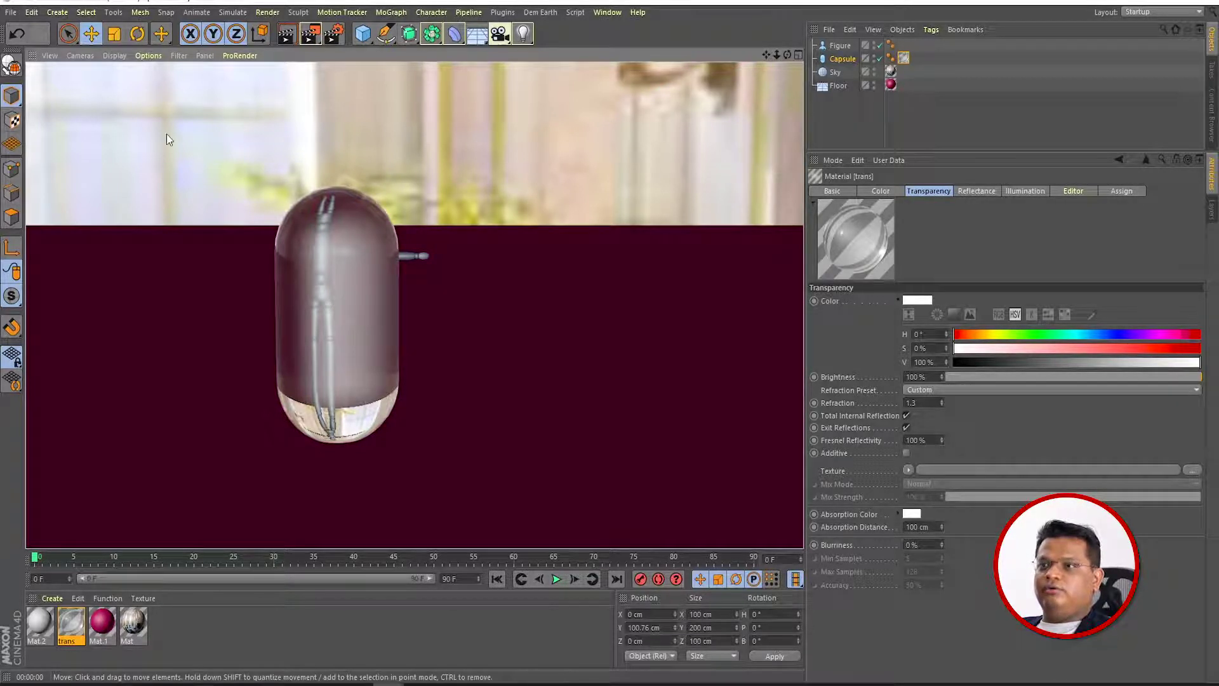
pyautogui.click(929, 404)
pyautogui.write('1.5')
pyautogui.press('Return')
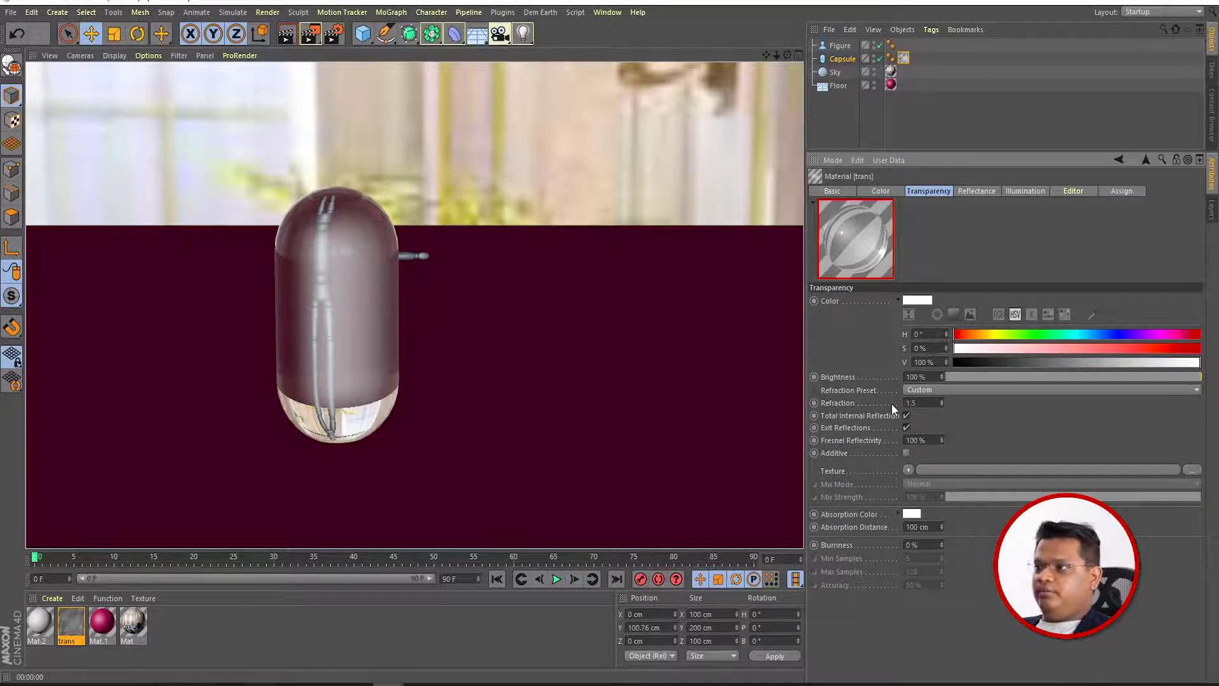
pyautogui.click(291, 33)
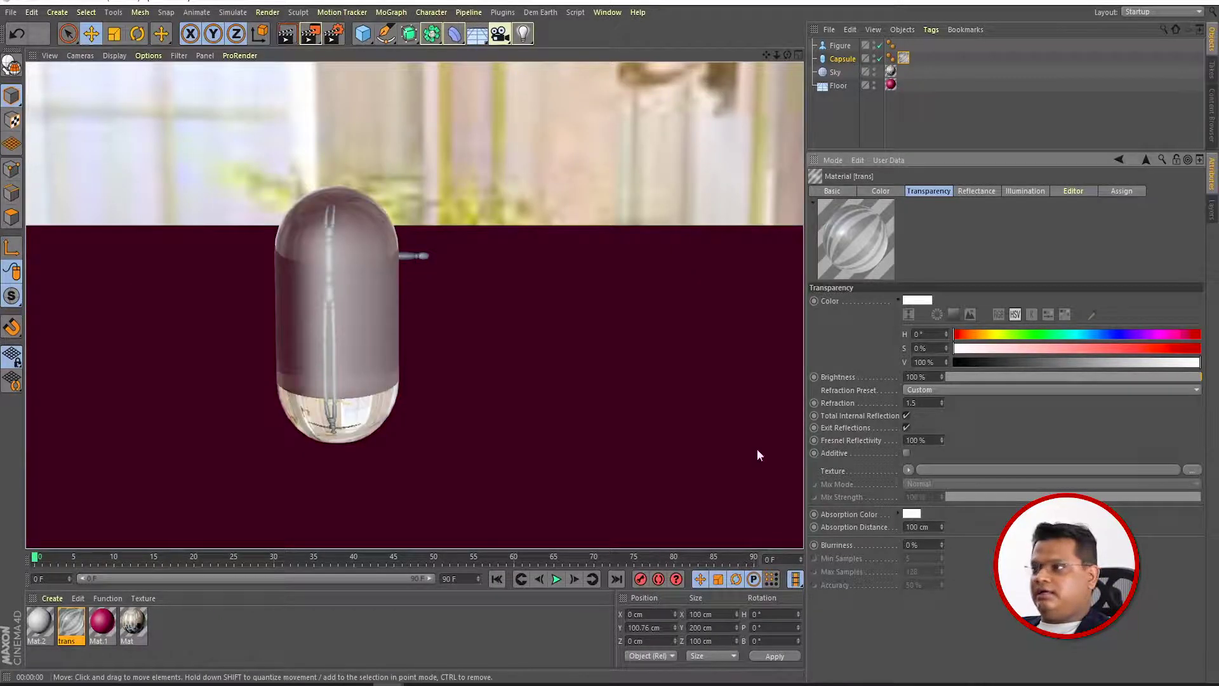
pyautogui.write('2.7')
pyautogui.press('Return')
pyautogui.click(286, 33)
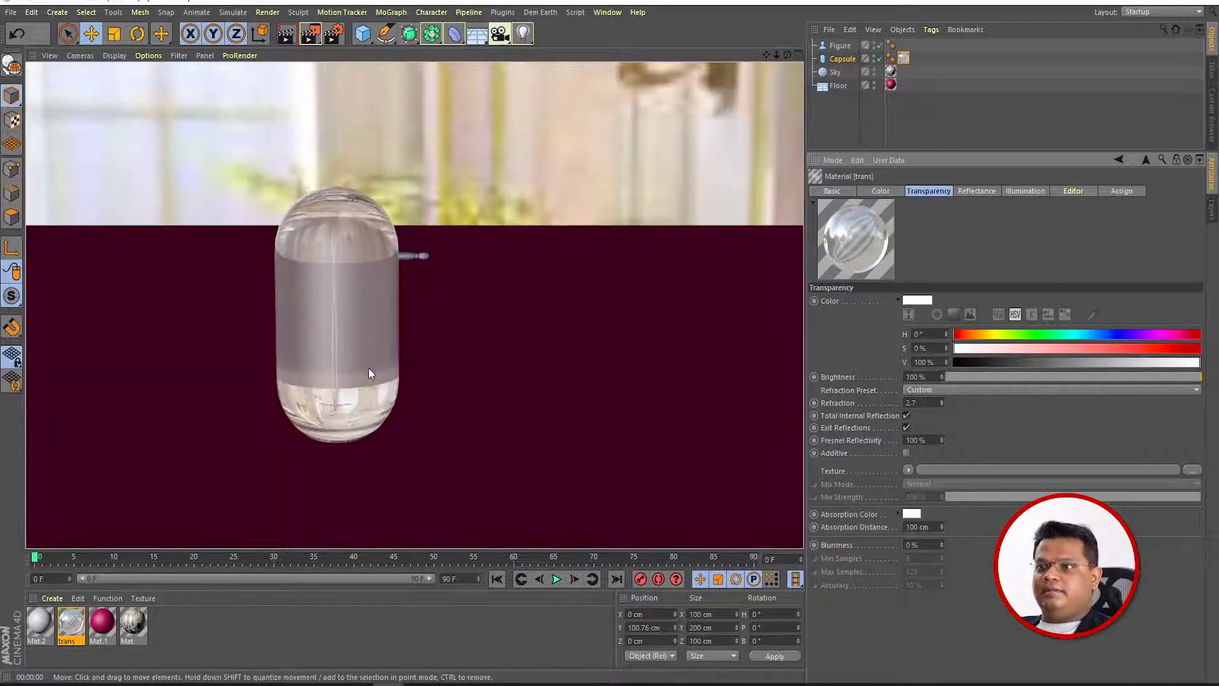
pyautogui.click(356, 362)
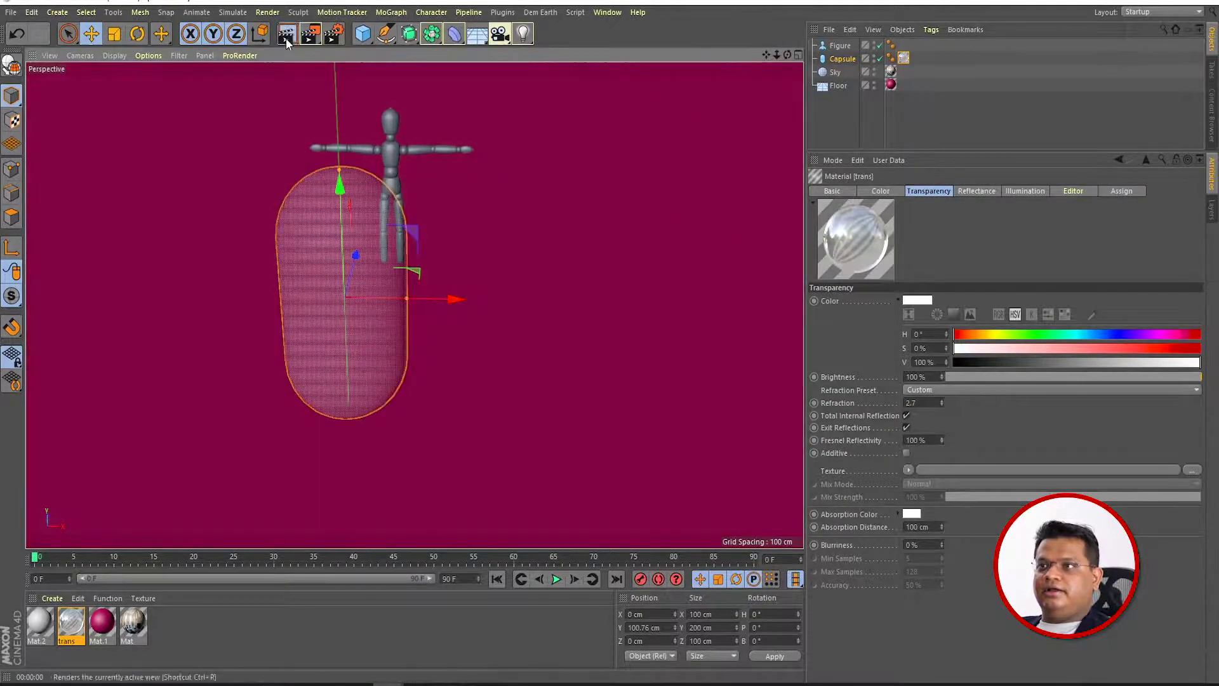
pyautogui.click(286, 35)
pyautogui.keyDown('alt'); pyautogui.moveTo(355, 338); pyautogui.dragTo(335, 318); pyautogui.keyUp('alt')
pyautogui.click(282, 35)
pyautogui.keyDown('alt'); pyautogui.moveTo(471, 349); pyautogui.dragTo(500, 326); pyautogui.keyUp('alt')
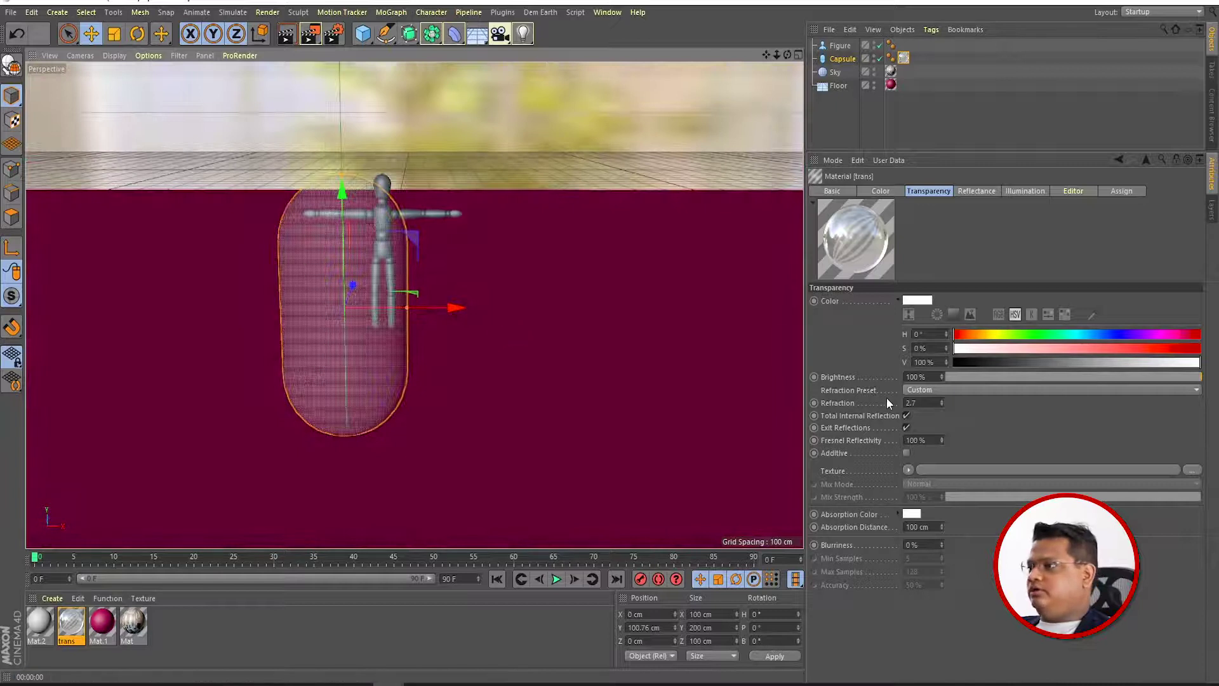
pyautogui.write('1.3')
pyautogui.press('Return')
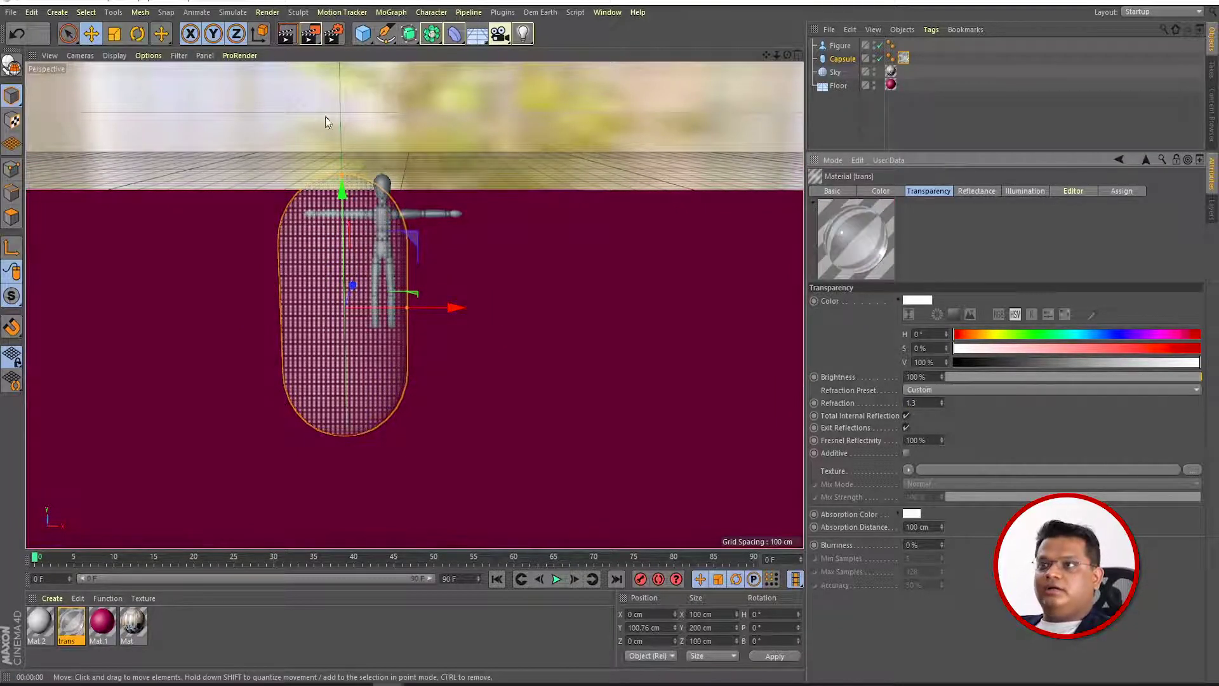
pyautogui.click(287, 37)
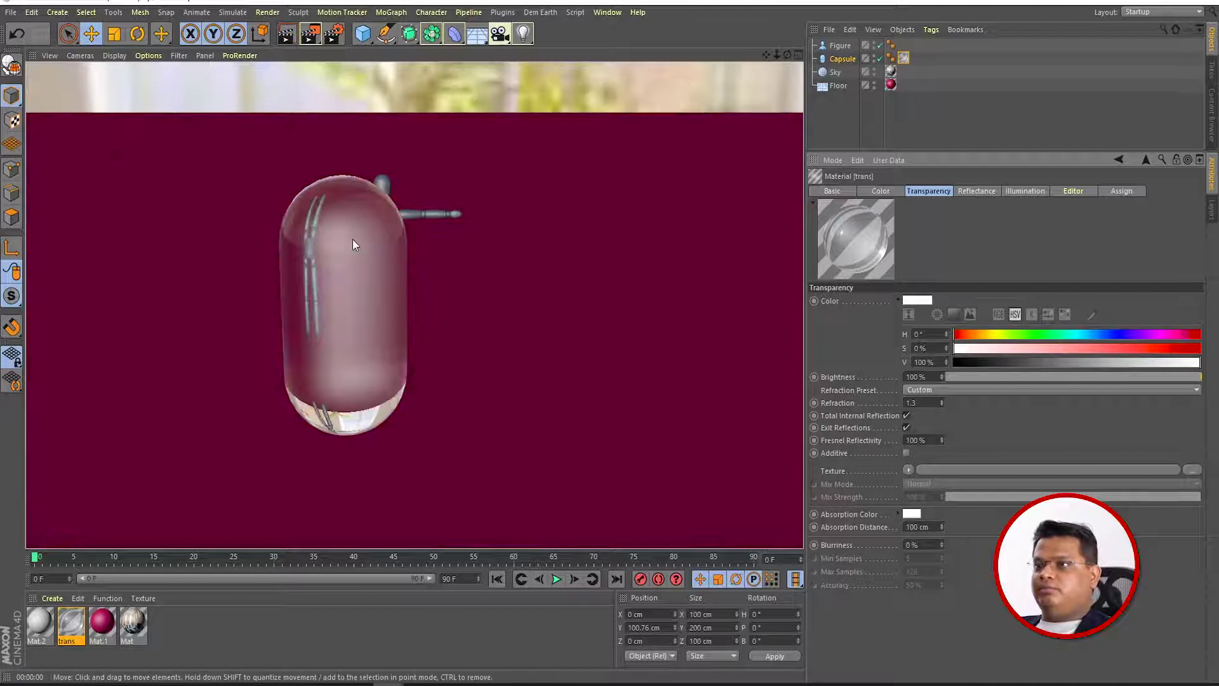
pyautogui.click(463, 311)
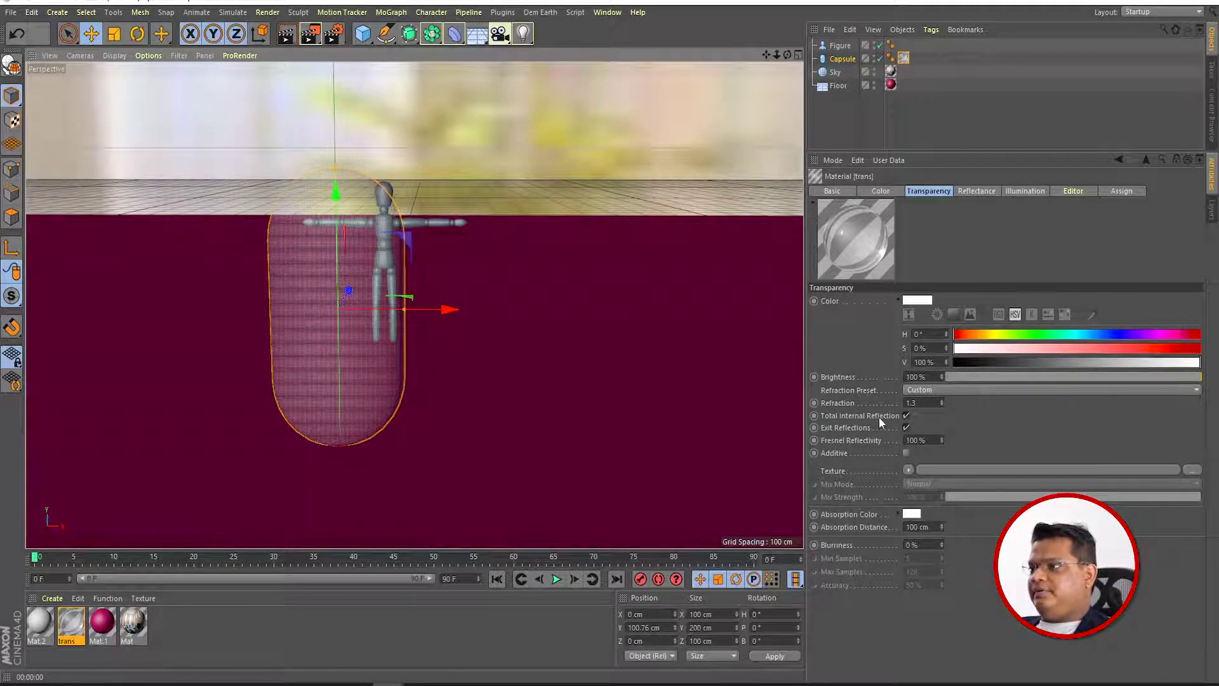
pyautogui.click(933, 441)
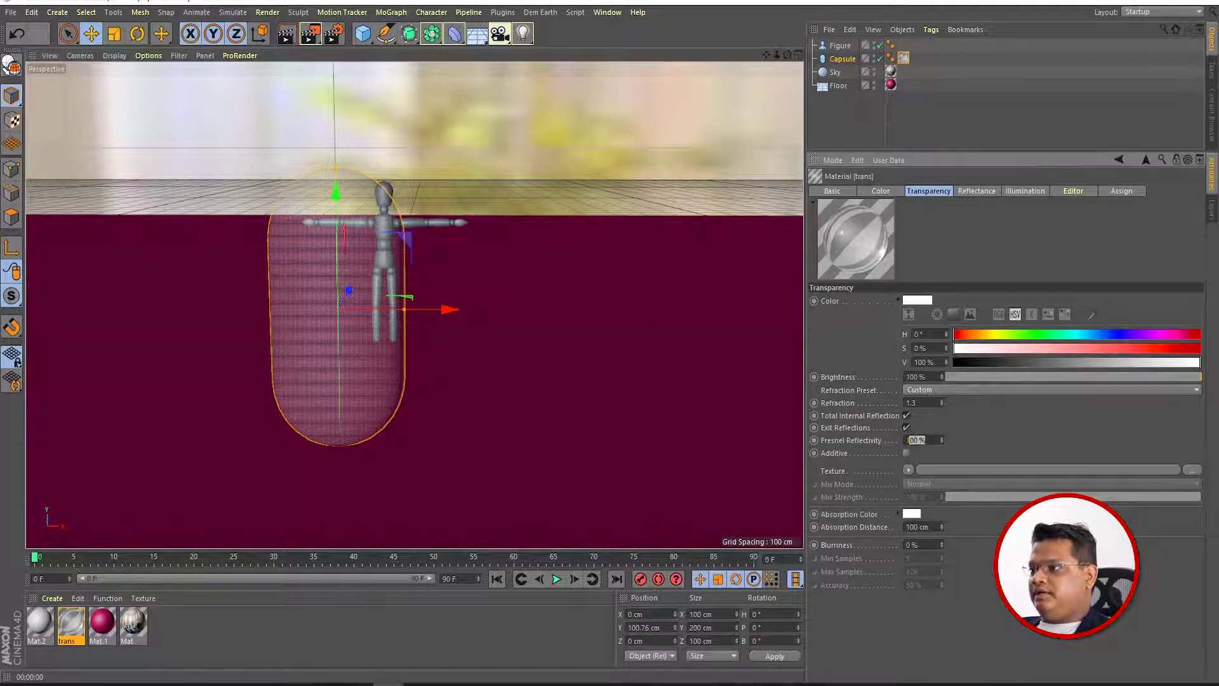
pyautogui.write('0')
pyautogui.press('Return')
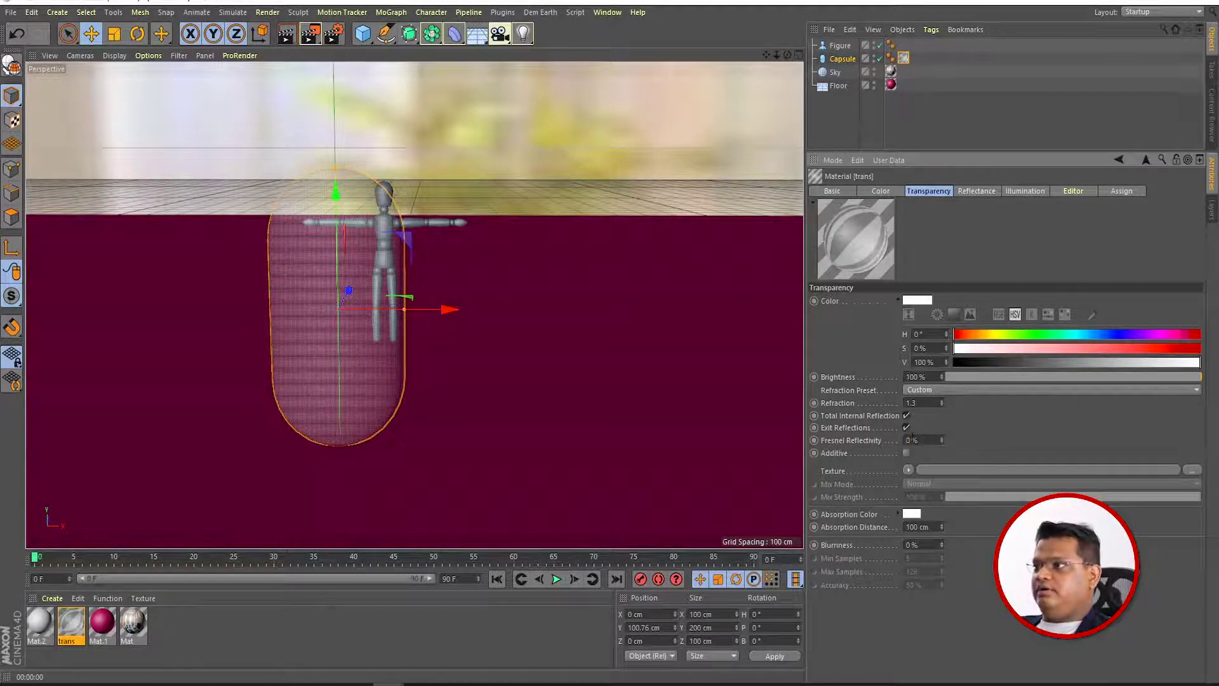
pyautogui.click(287, 34)
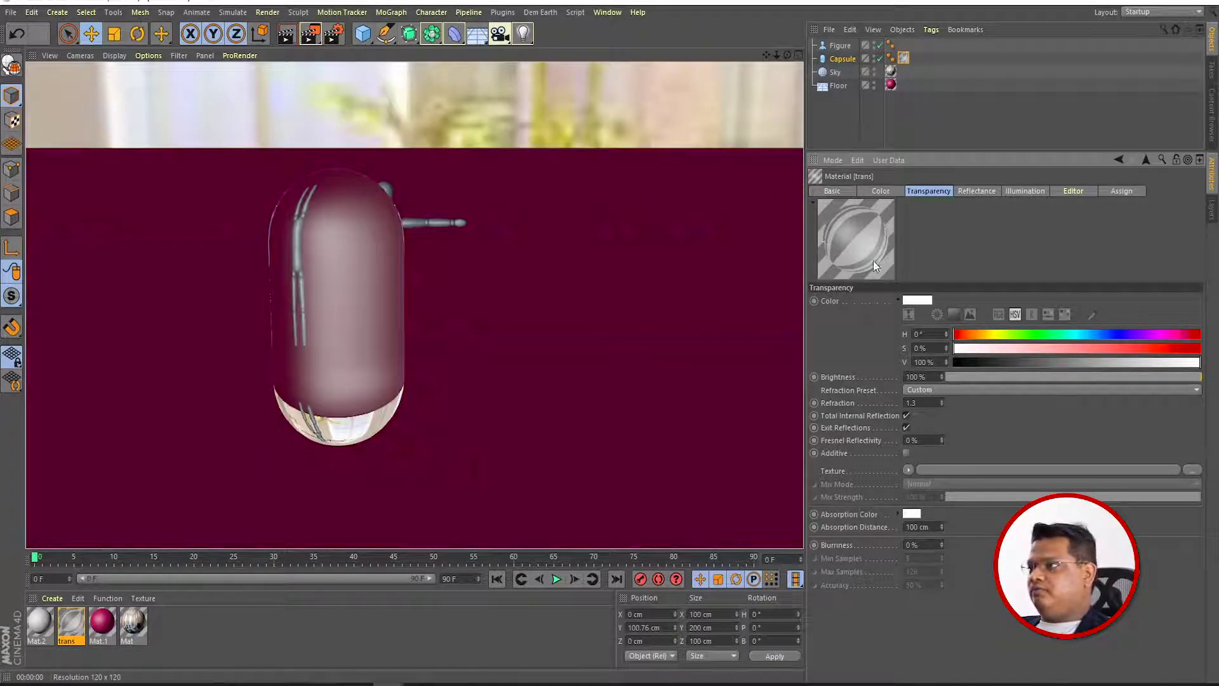
pyautogui.moveTo(921, 440); pyautogui.dragTo(882, 439)
pyautogui.write('100')
pyautogui.press('Return')
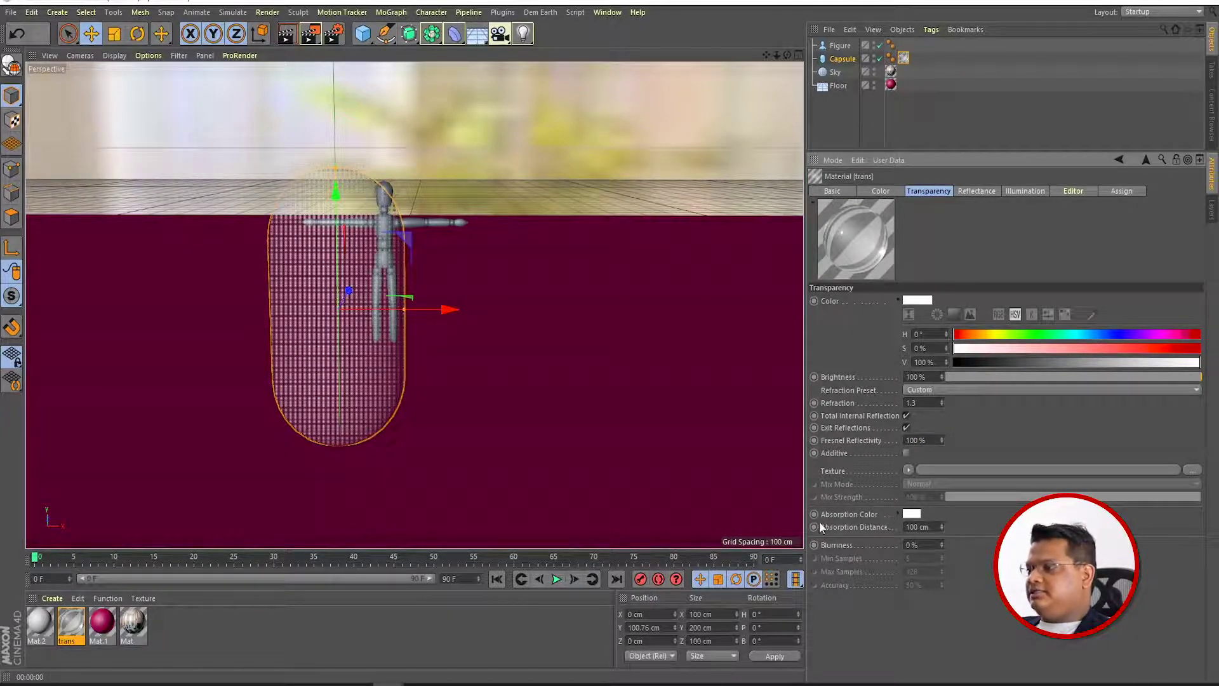
pyautogui.click(914, 517)
# Try a red absorption colour on the trans material and render the tinted capsule
pyautogui.moveTo(918, 527); pyautogui.dragTo(1002, 527)
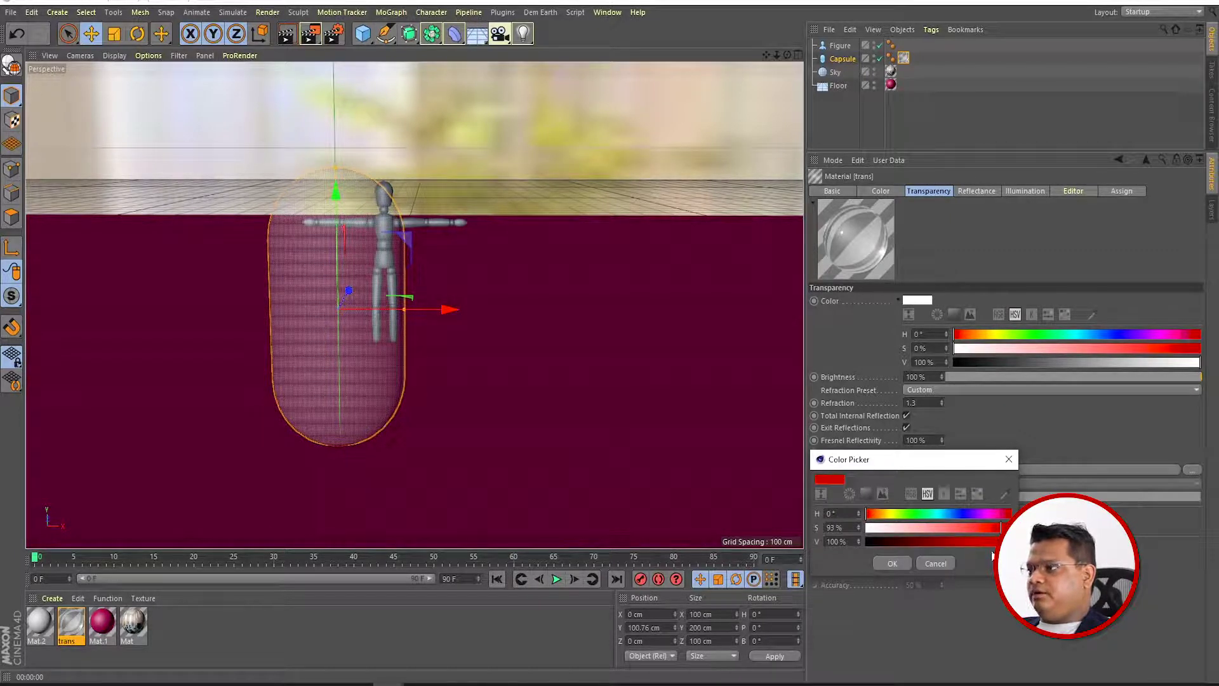
pyautogui.click(892, 563)
pyautogui.hotkey('ctrl', 'r')
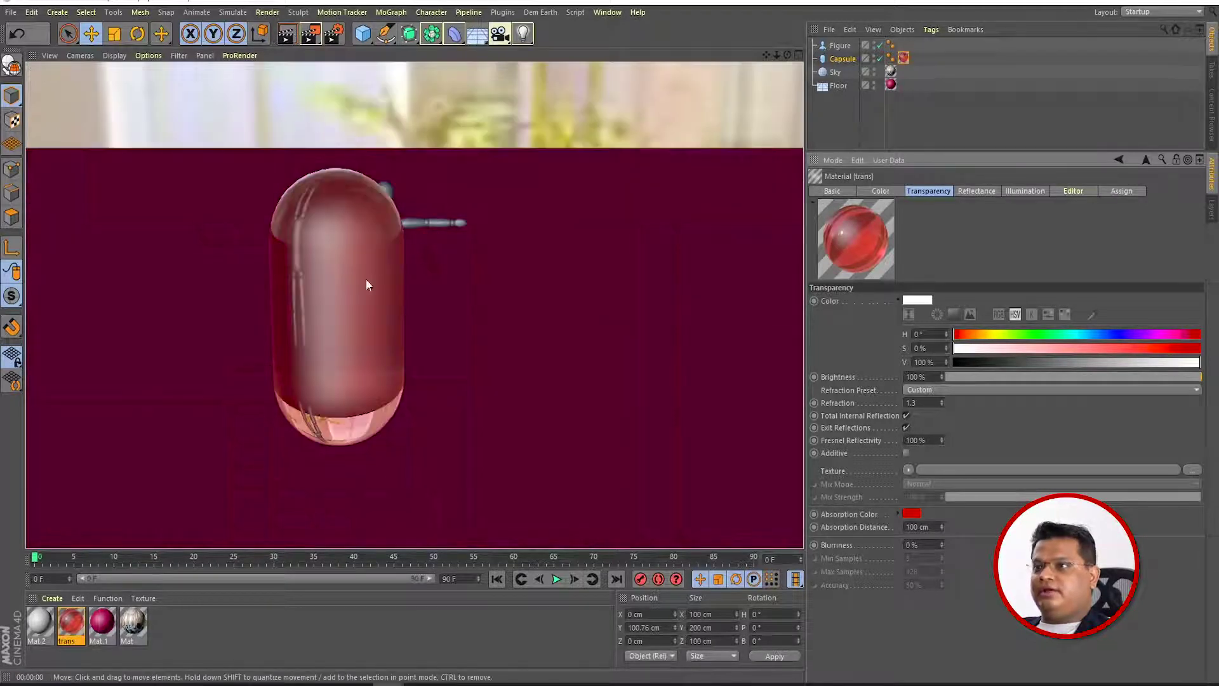
# Switch the absorption colour to green (H 155°) and render the glass capsule from two angles
pyautogui.click(911, 513)
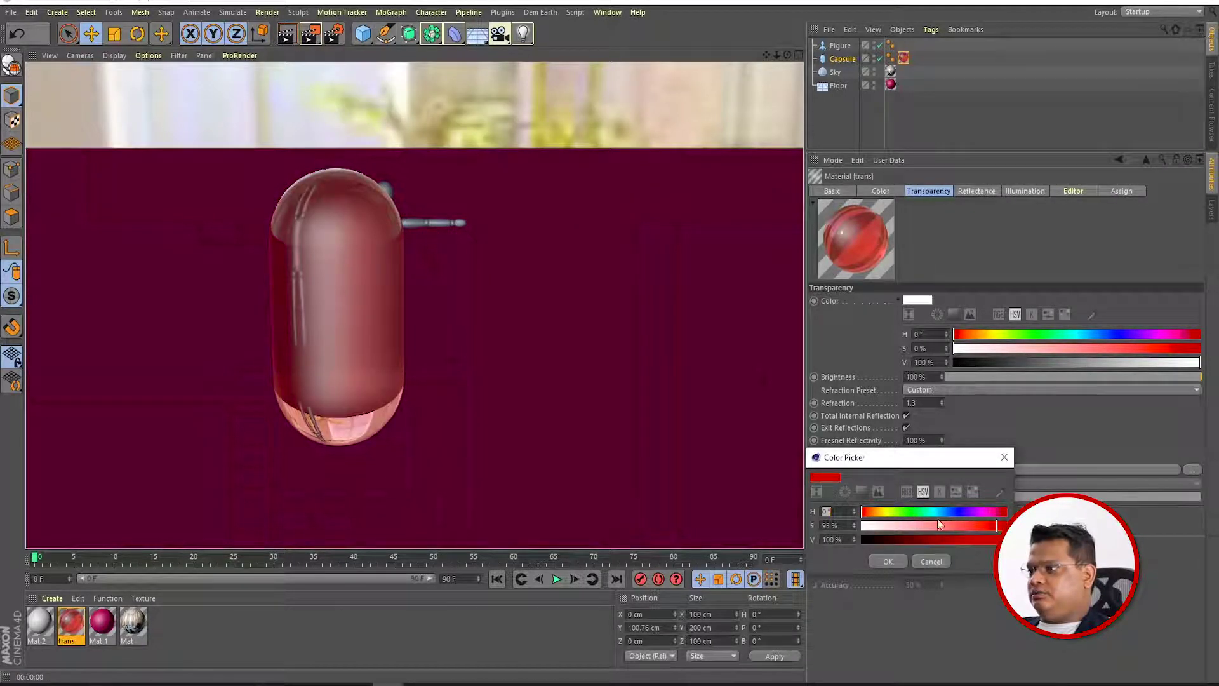
pyautogui.click(924, 512)
pyautogui.click(888, 562)
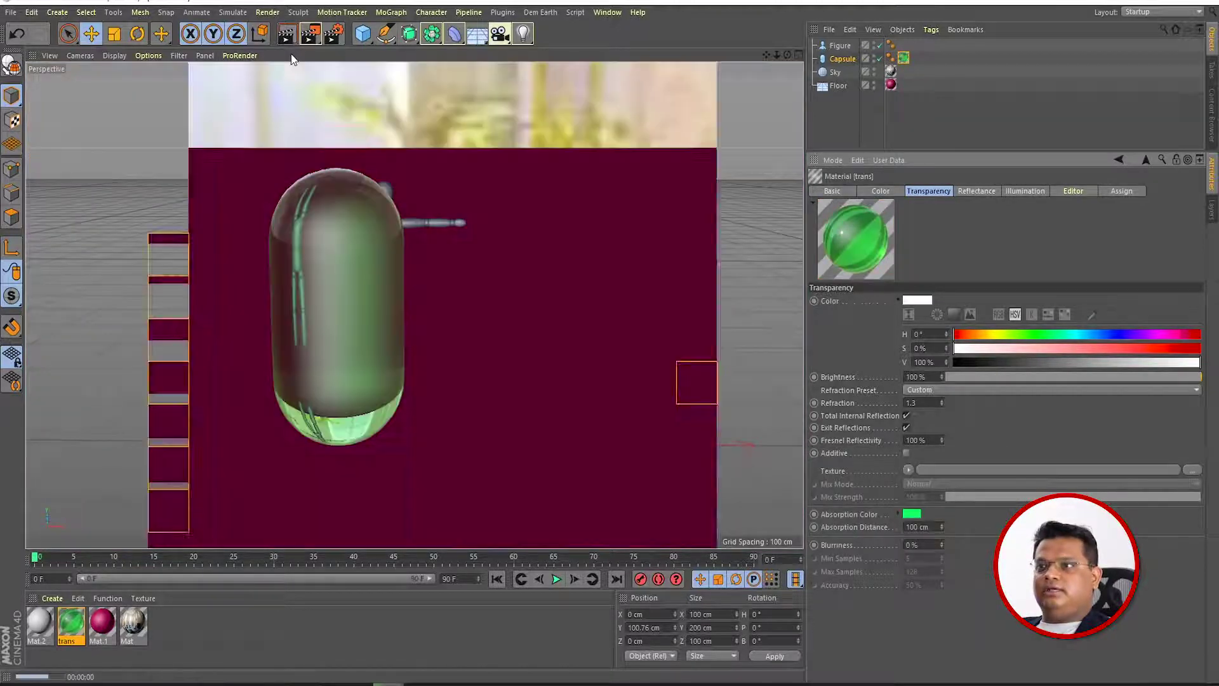
pyautogui.keyDown('alt'); pyautogui.moveTo(379, 362); pyautogui.dragTo(359, 340); pyautogui.keyUp('alt')
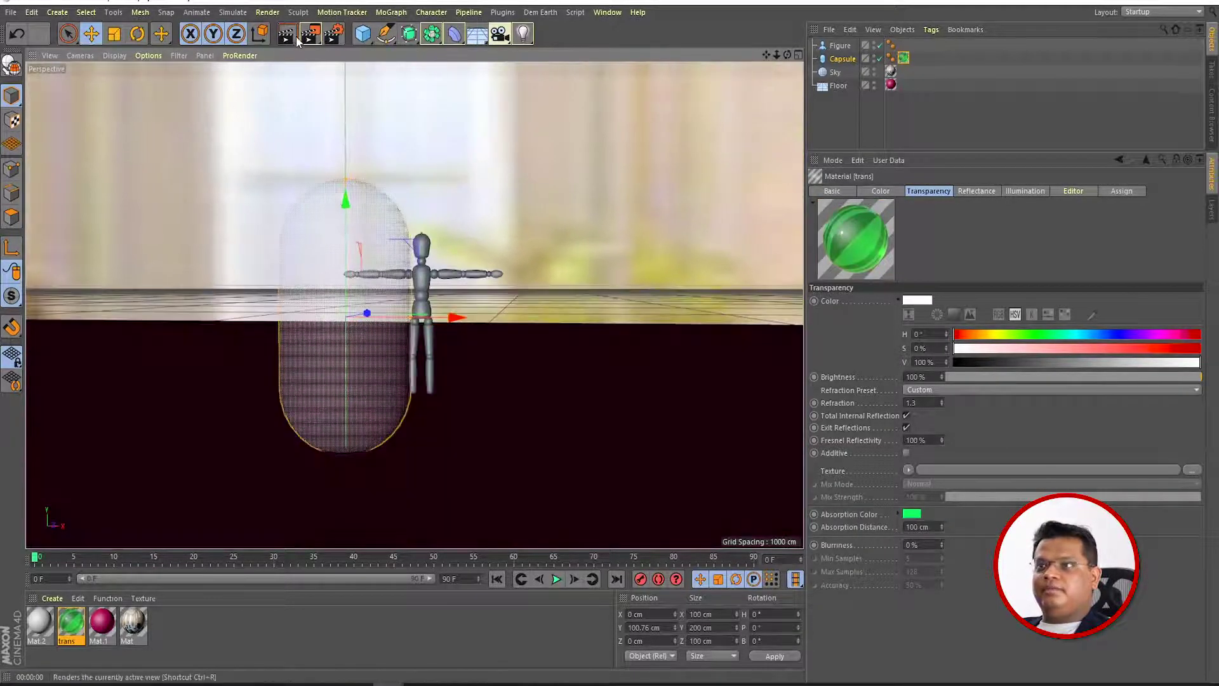
pyautogui.click(296, 35)
pyautogui.keyDown('alt'); pyautogui.moveTo(451, 277); pyautogui.dragTo(487, 287); pyautogui.keyUp('alt')
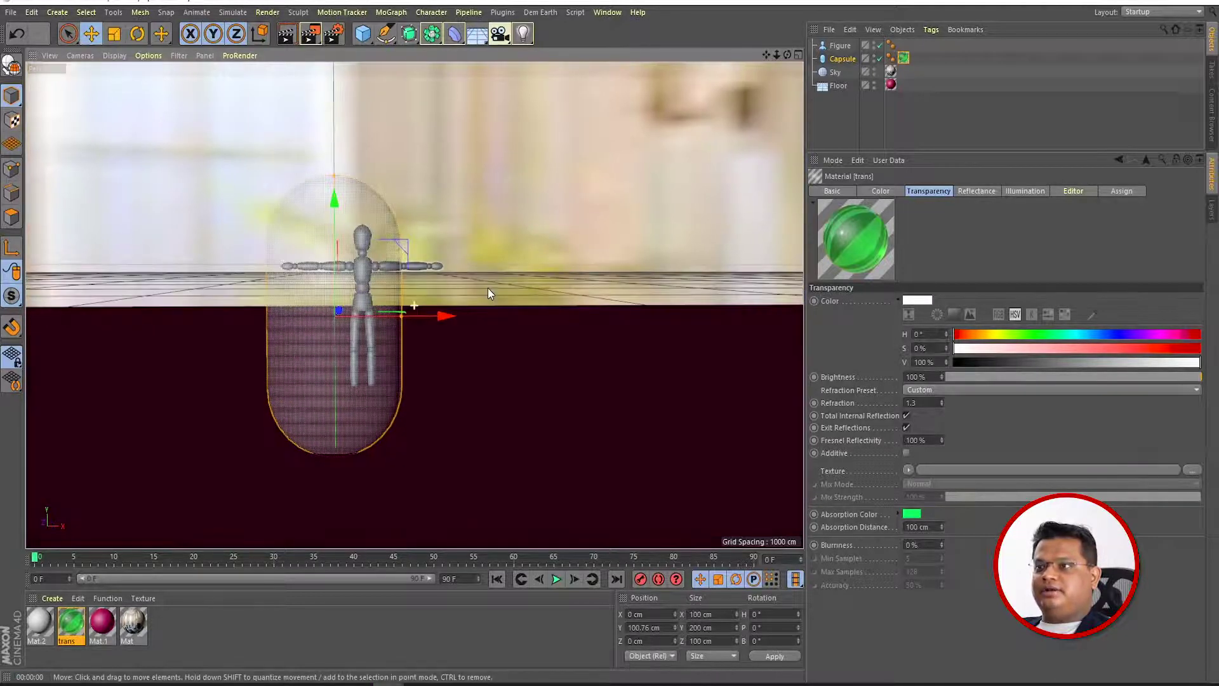
pyautogui.click(292, 37)
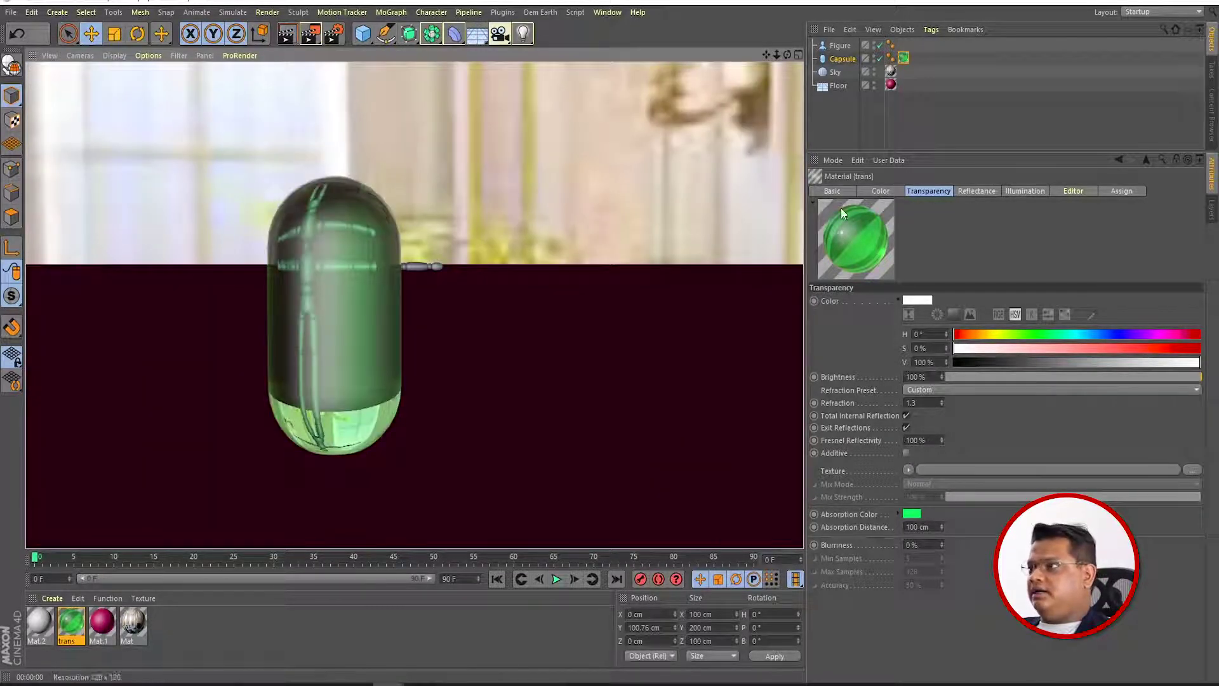
pyautogui.click(881, 191)
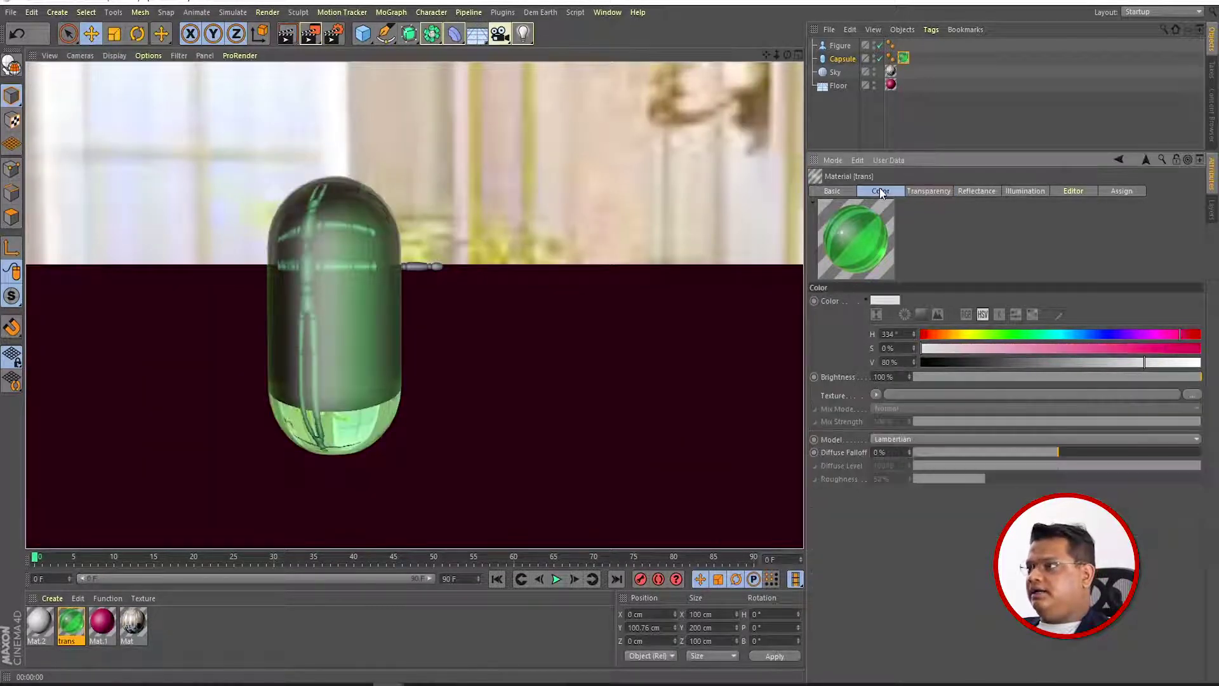
pyautogui.click(924, 194)
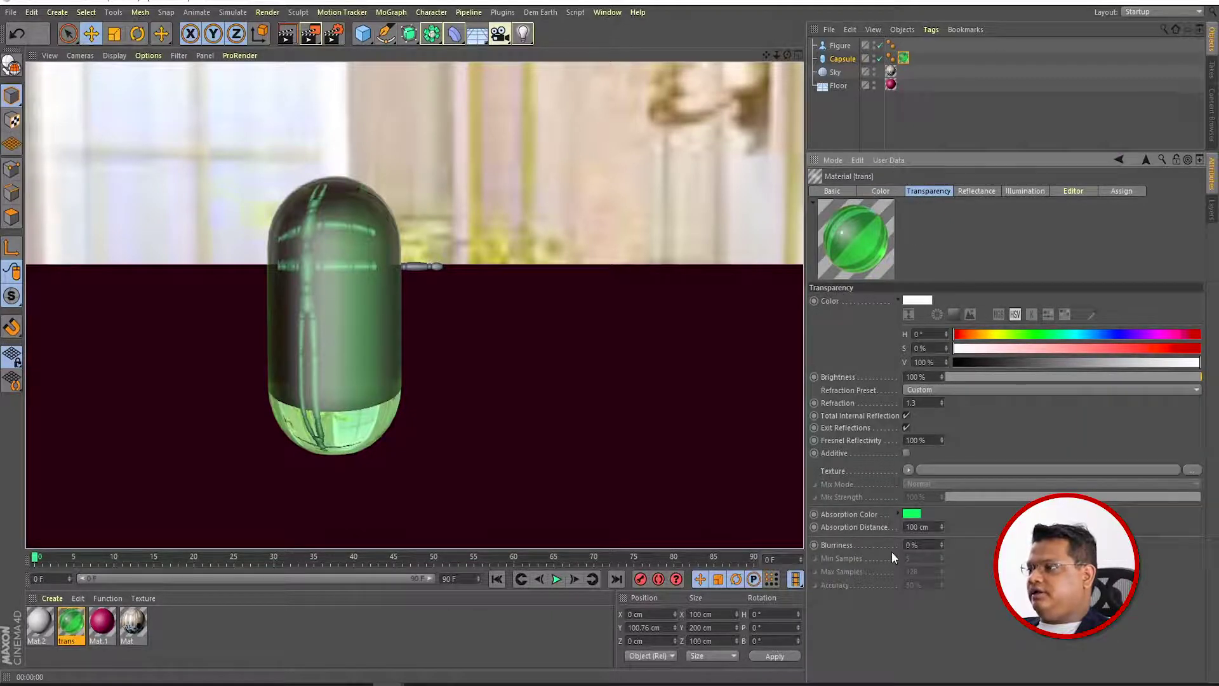
# Set the trans material's Transparency Blurriness to 15 % and render the frosted capsule
pyautogui.moveTo(928, 545); pyautogui.dragTo(882, 548)
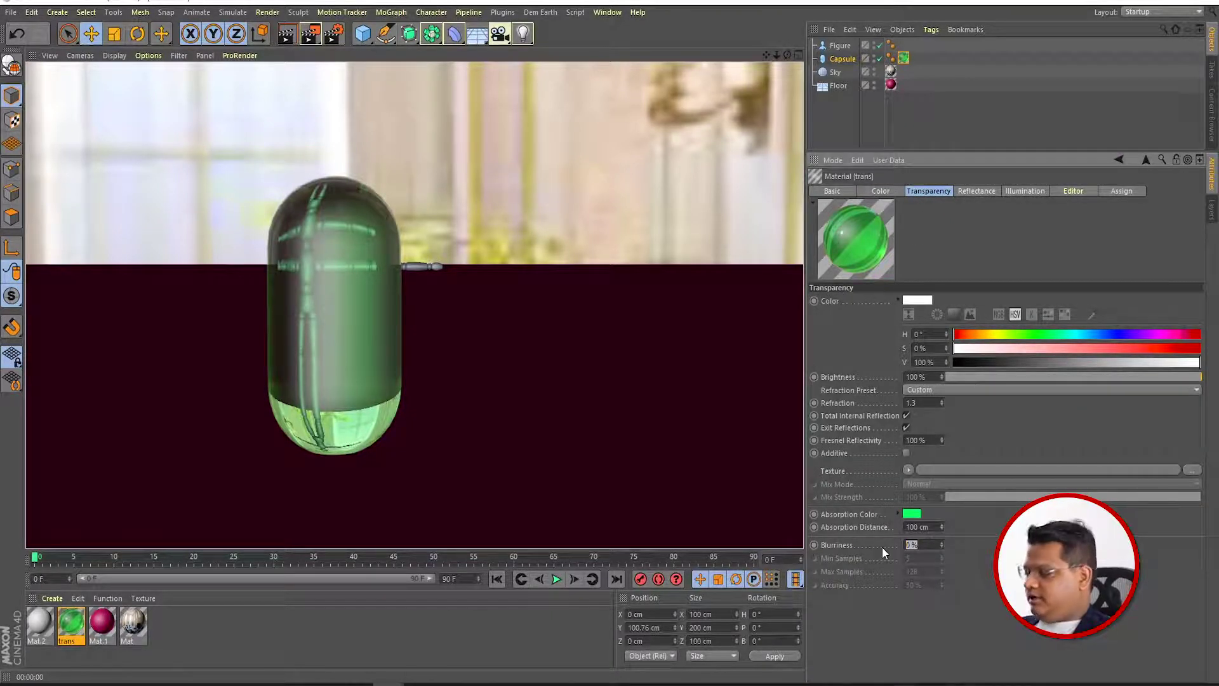
pyautogui.write('15')
pyautogui.press('Return')
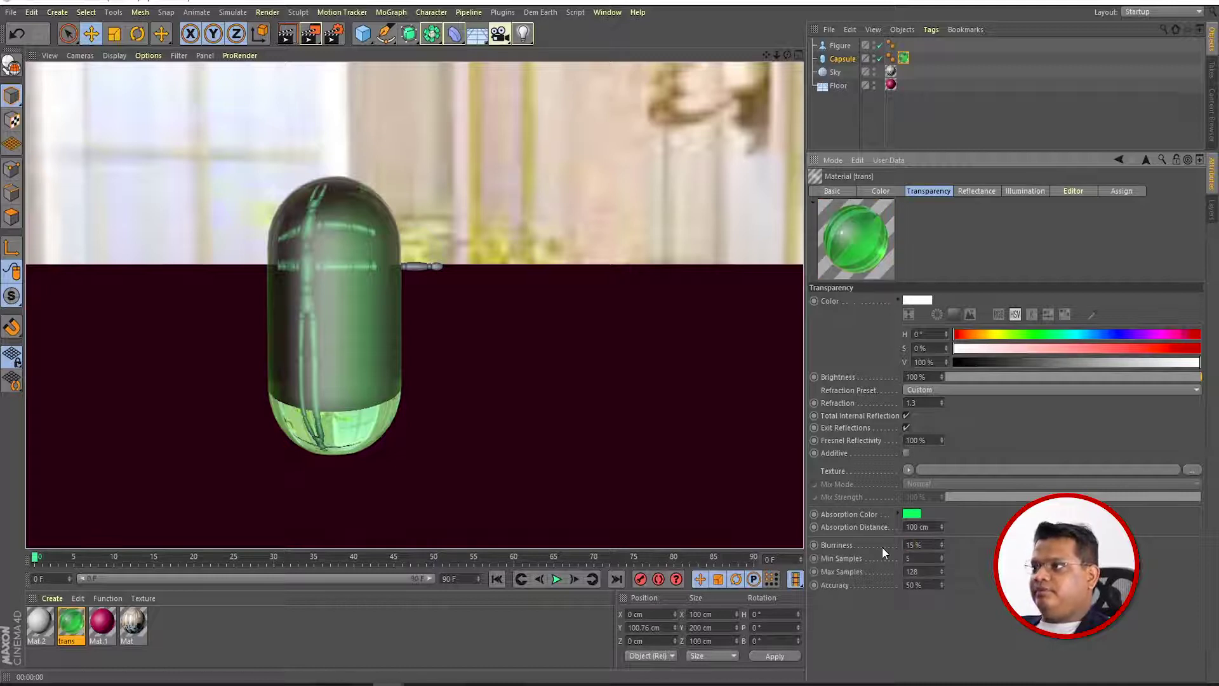
pyautogui.click(286, 34)
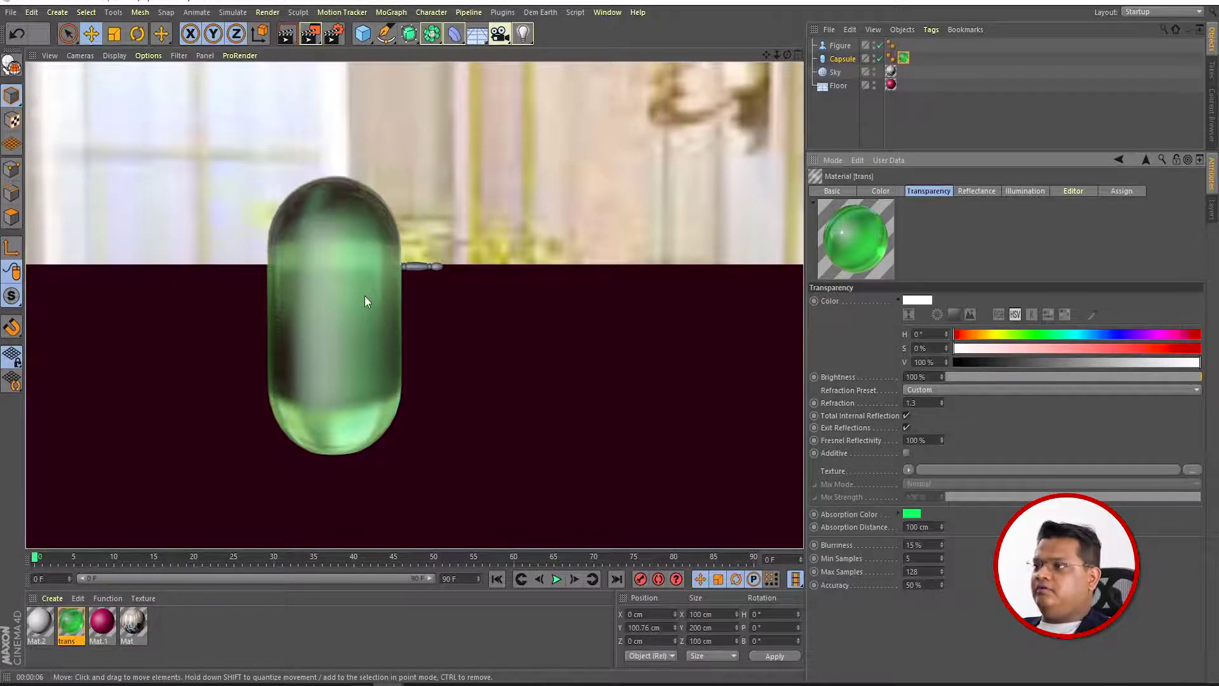
# Lower the glass Blurriness to 0 % and re-render the viewport for crisp refraction
pyautogui.keyDown('alt'); pyautogui.moveTo(395, 296); pyautogui.dragTo(423, 351); pyautogui.keyUp('alt')
pyautogui.click(907, 545)
pyautogui.write('0')
pyautogui.press('Return')
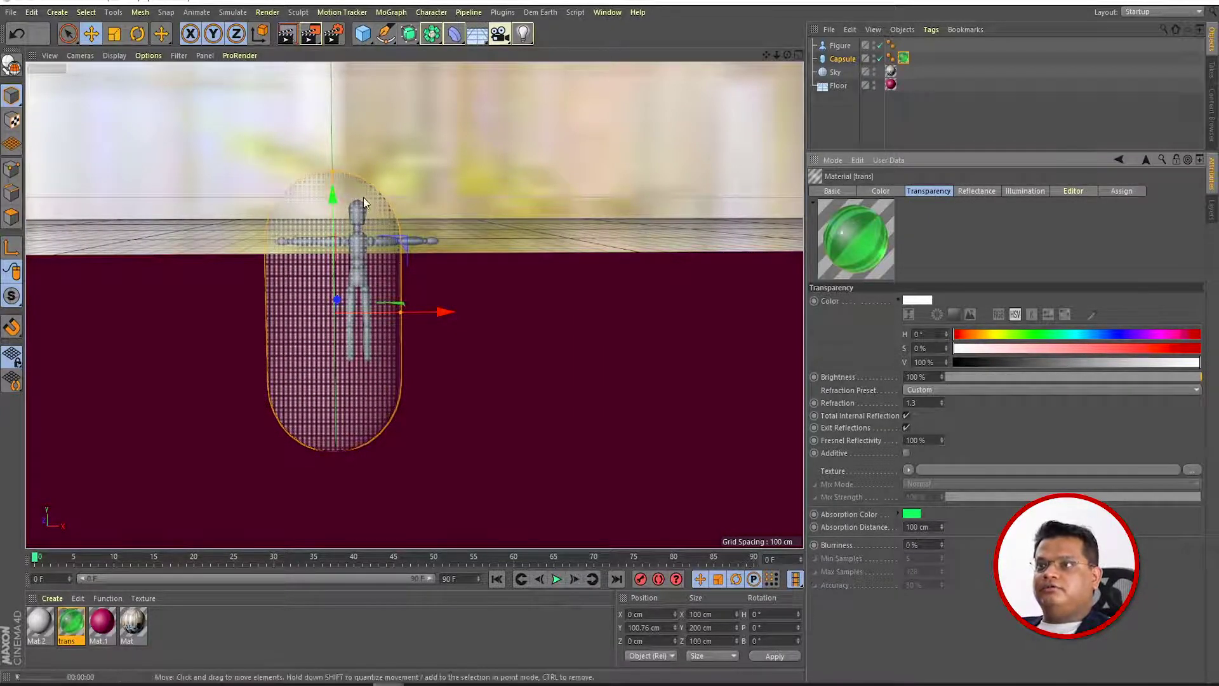
pyautogui.hotkey('ctrl', 'r')
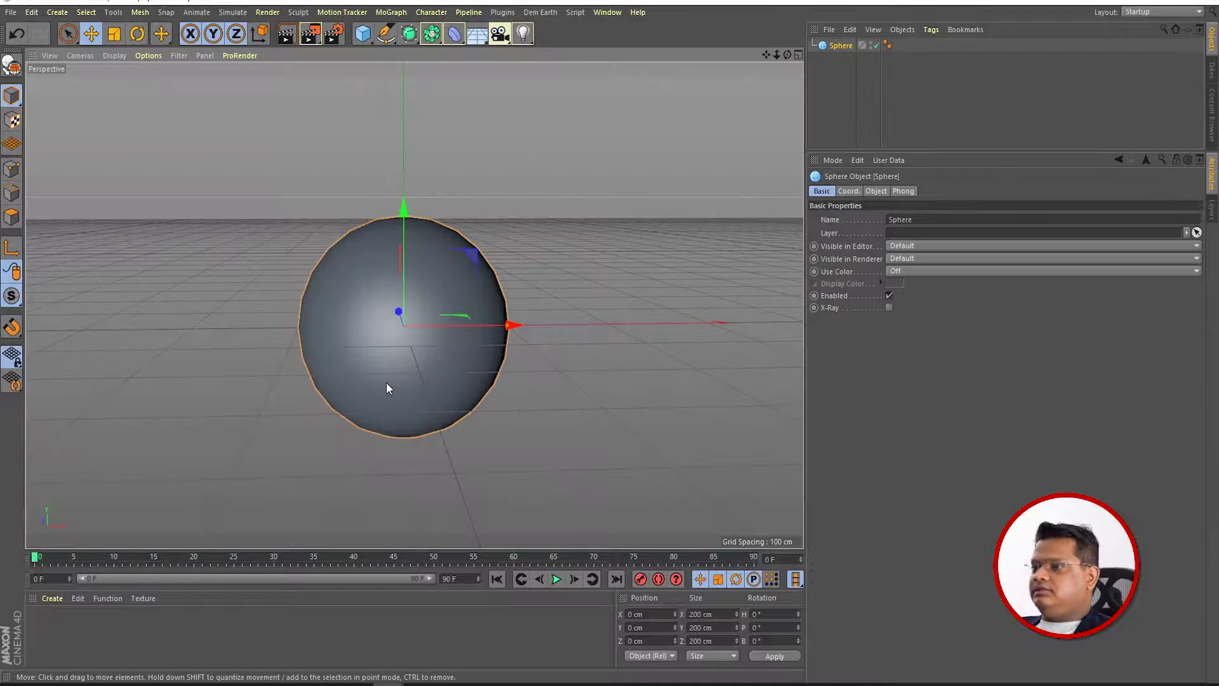
# Create a new material named Mat, apply it to the sphere, and enable its Alpha channel
pyautogui.keyDown('alt'); pyautogui.moveTo(453, 403); pyautogui.dragTo(433, 411); pyautogui.keyUp('alt')
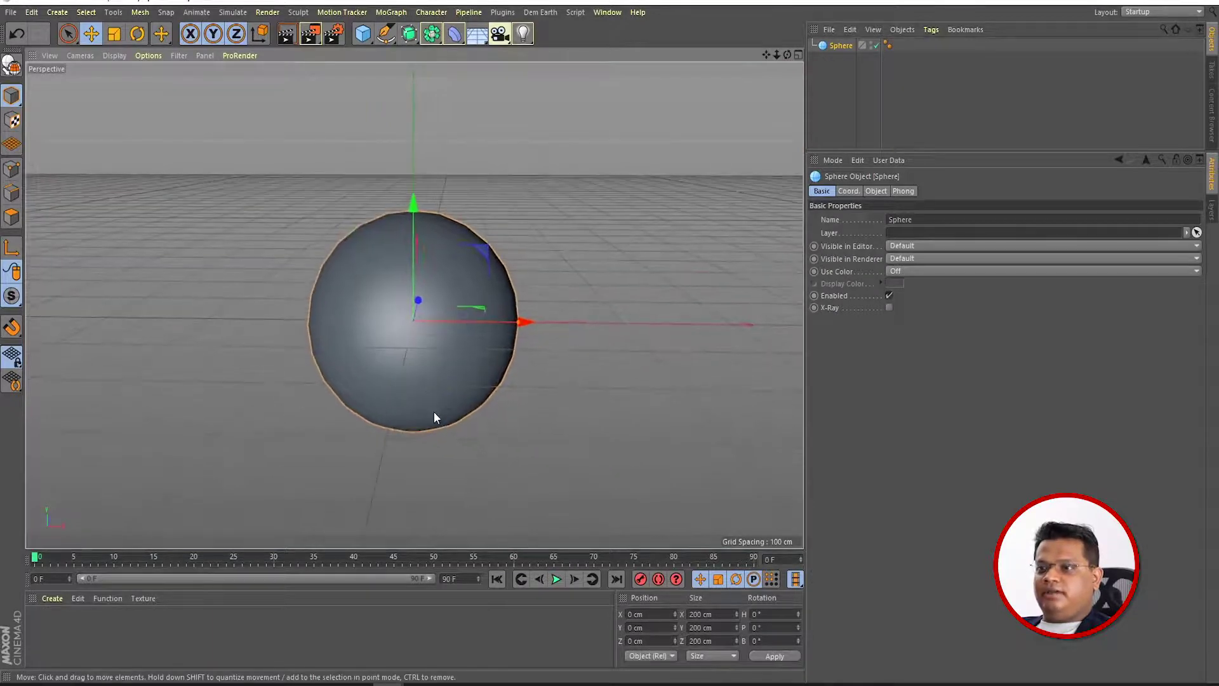
pyautogui.doubleClick(86, 643)
pyautogui.moveTo(40, 622); pyautogui.dragTo(408, 336)
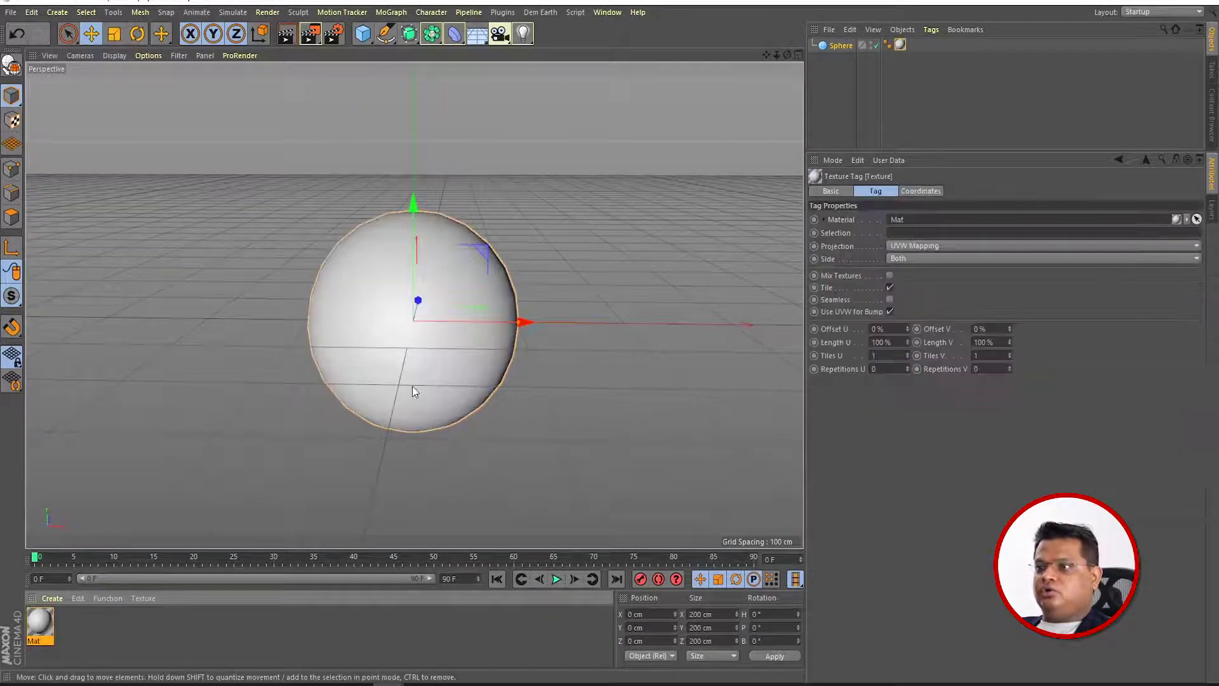
pyautogui.doubleClick(900, 45)
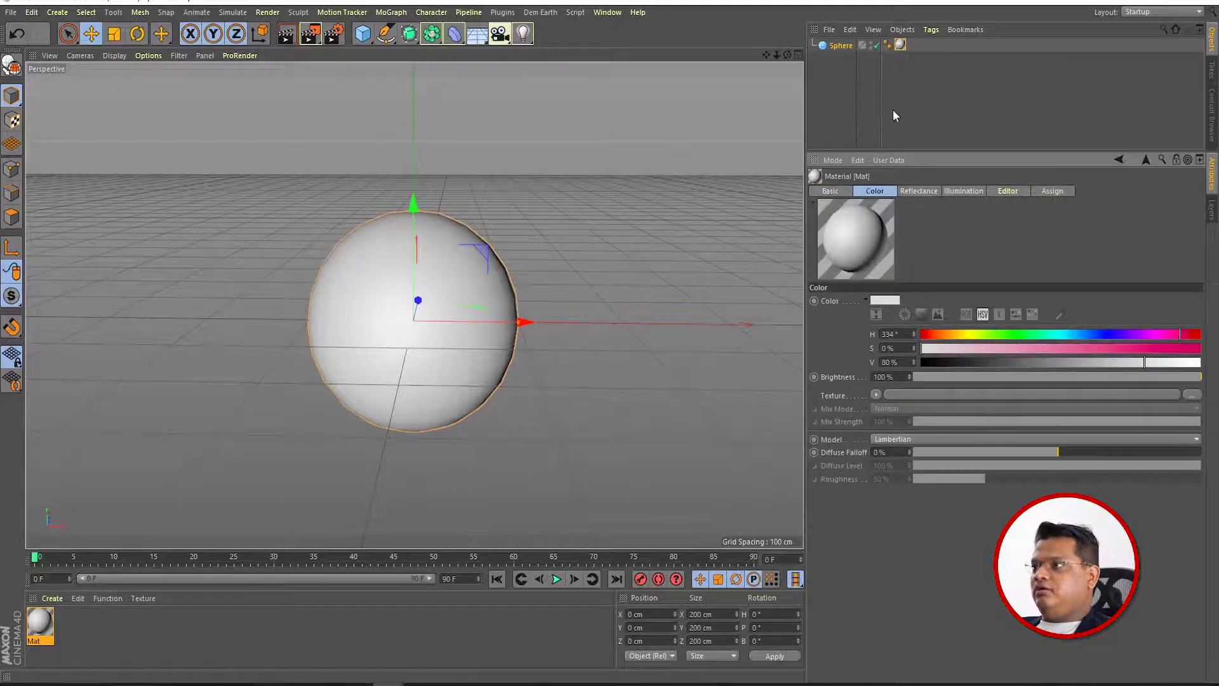
pyautogui.click(830, 192)
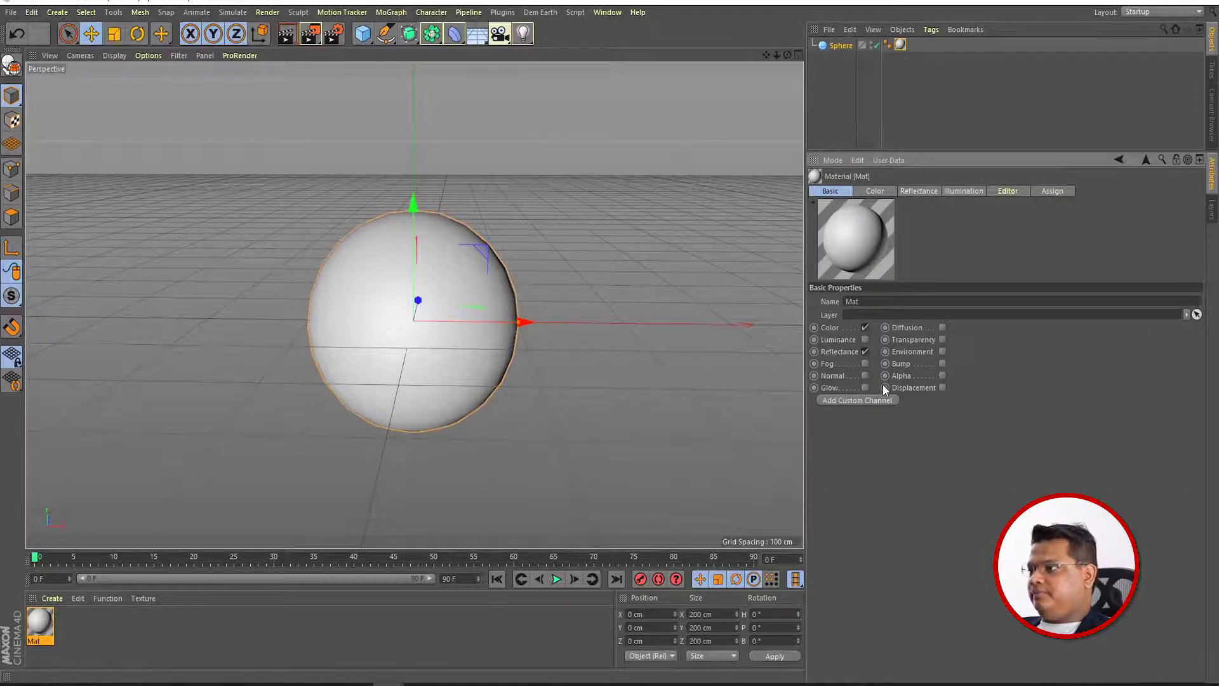
pyautogui.click(942, 375)
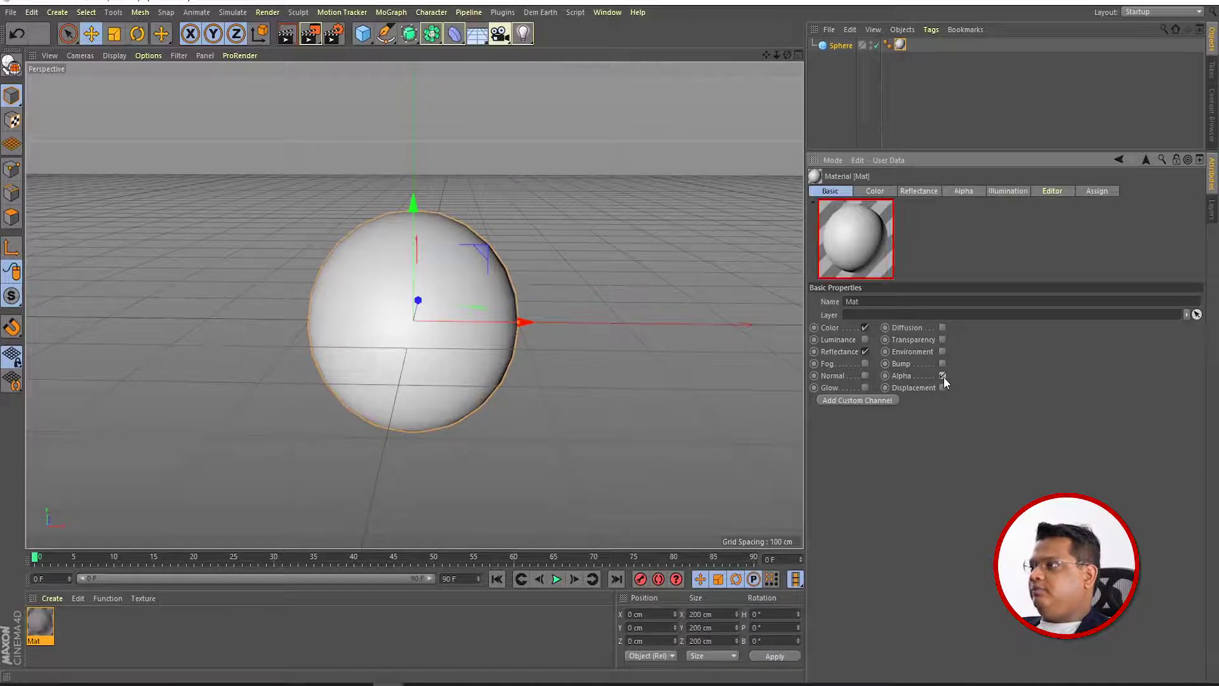
# Load logoAlpha.png from the logo folder as the Alpha texture, copying it into the project
pyautogui.click(963, 192)
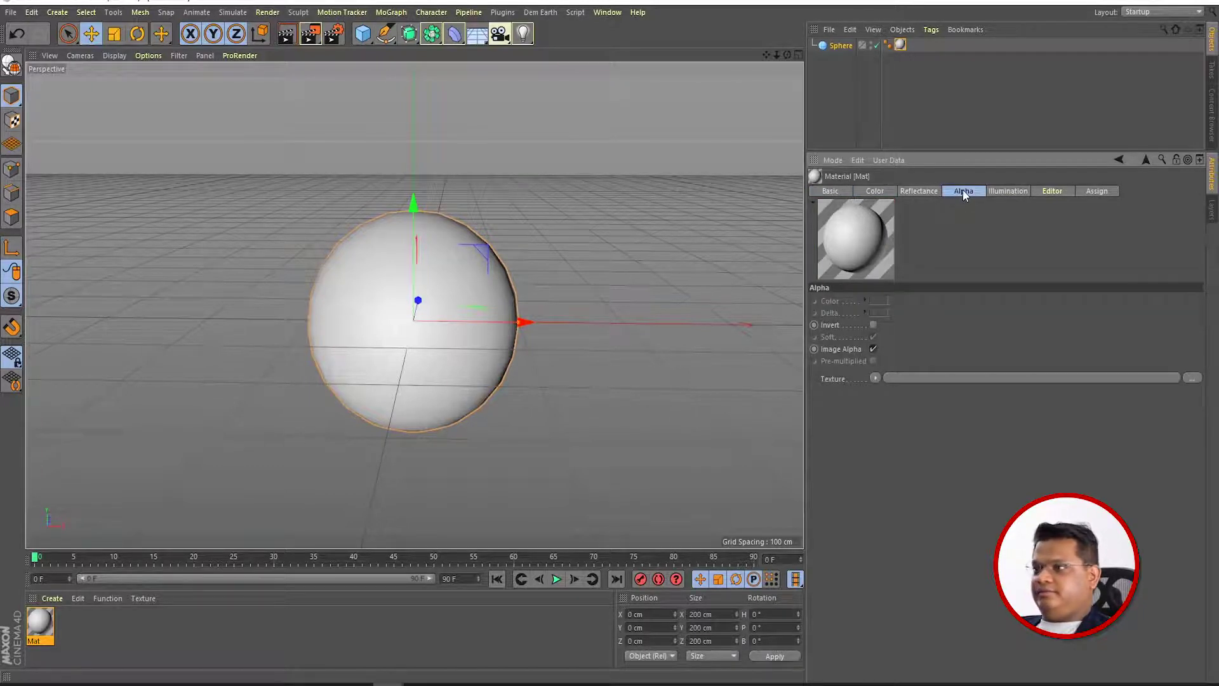
pyautogui.click(1192, 379)
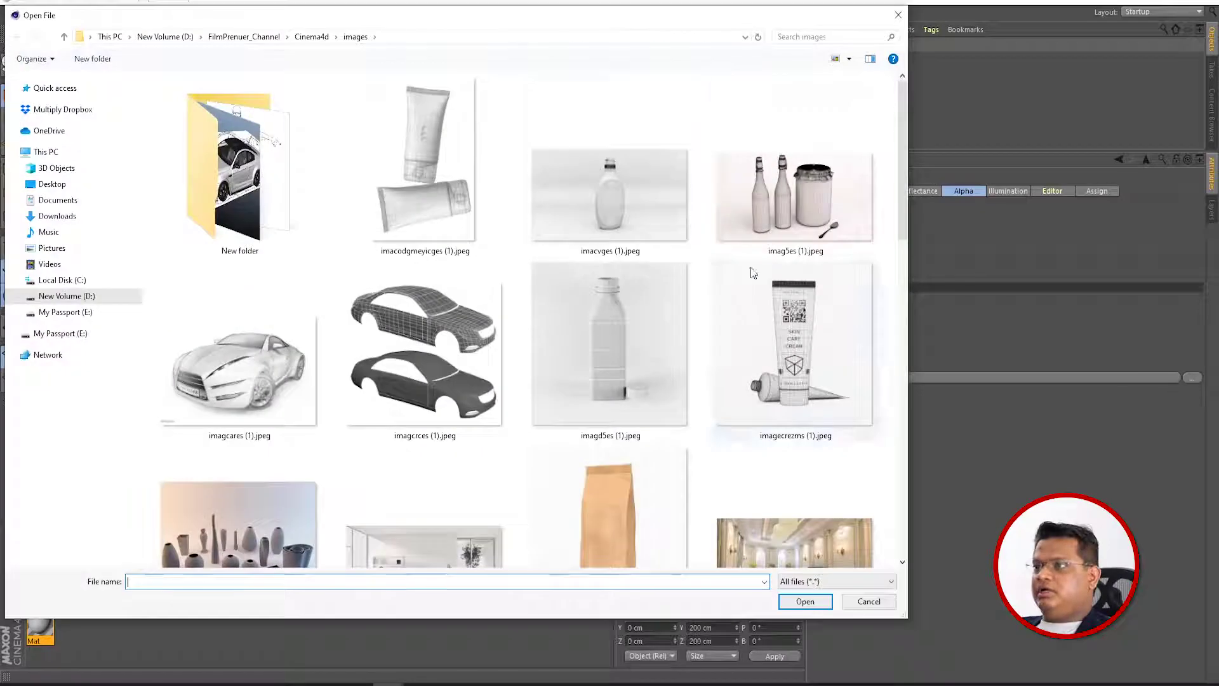
pyautogui.click(251, 38)
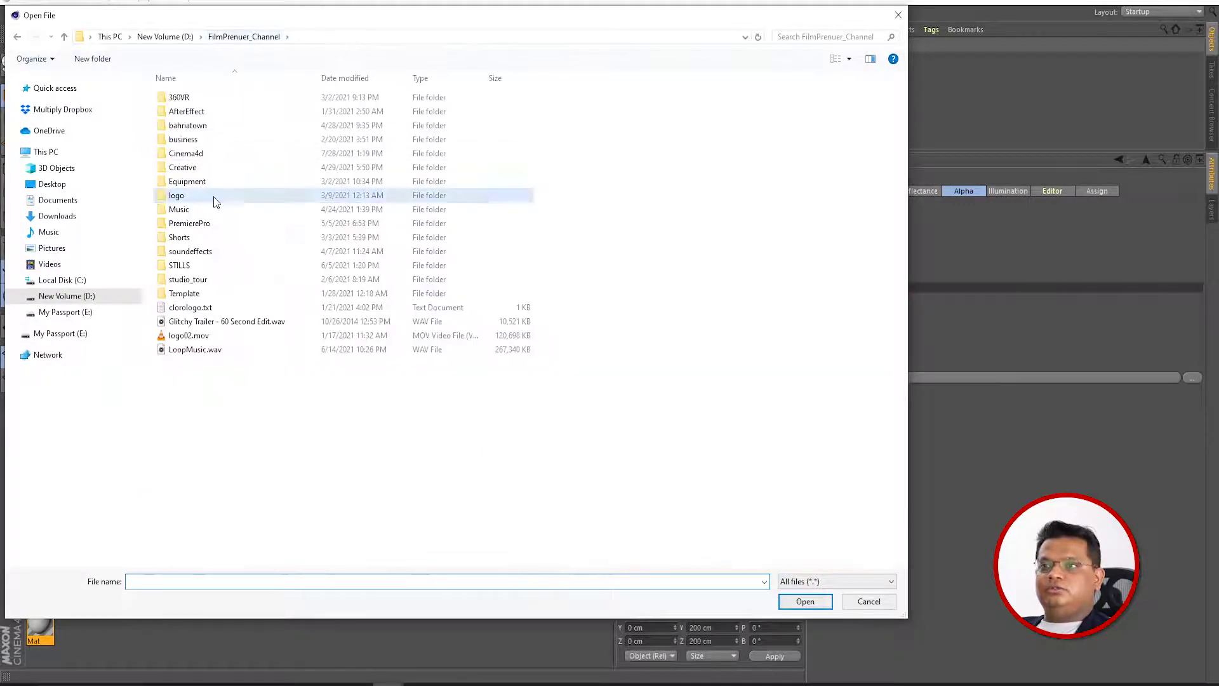
pyautogui.doubleClick(214, 196)
pyautogui.click(462, 150)
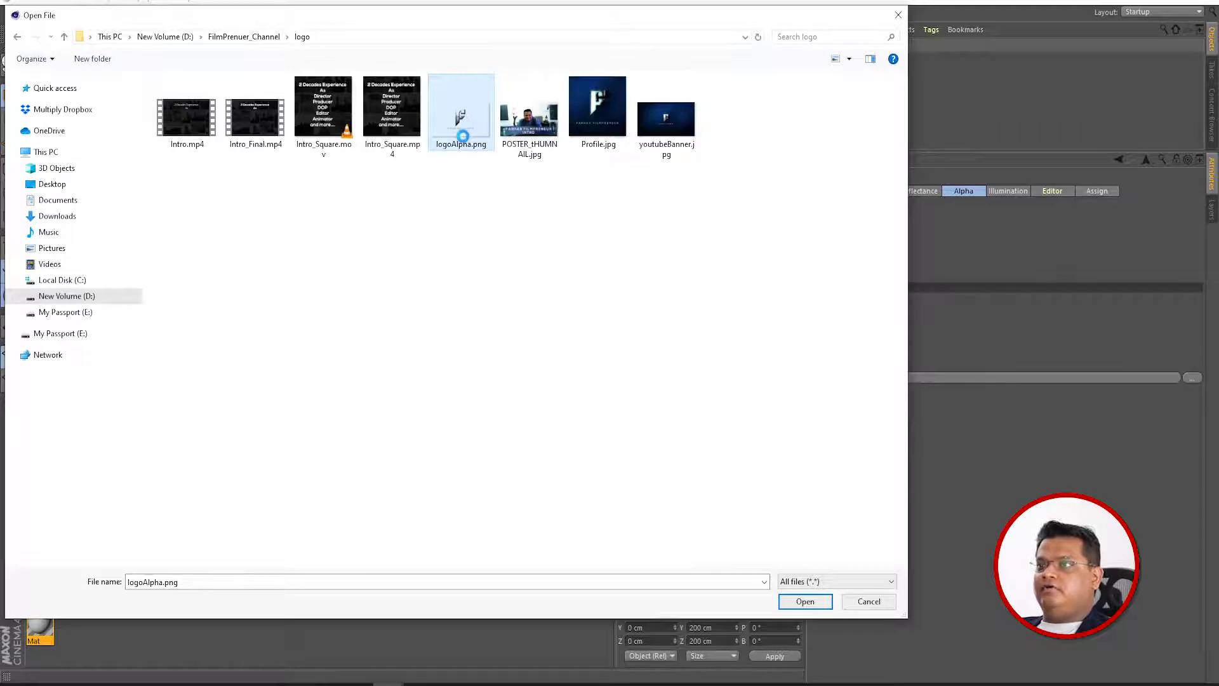
pyautogui.rightClick(464, 141)
pyautogui.click(801, 603)
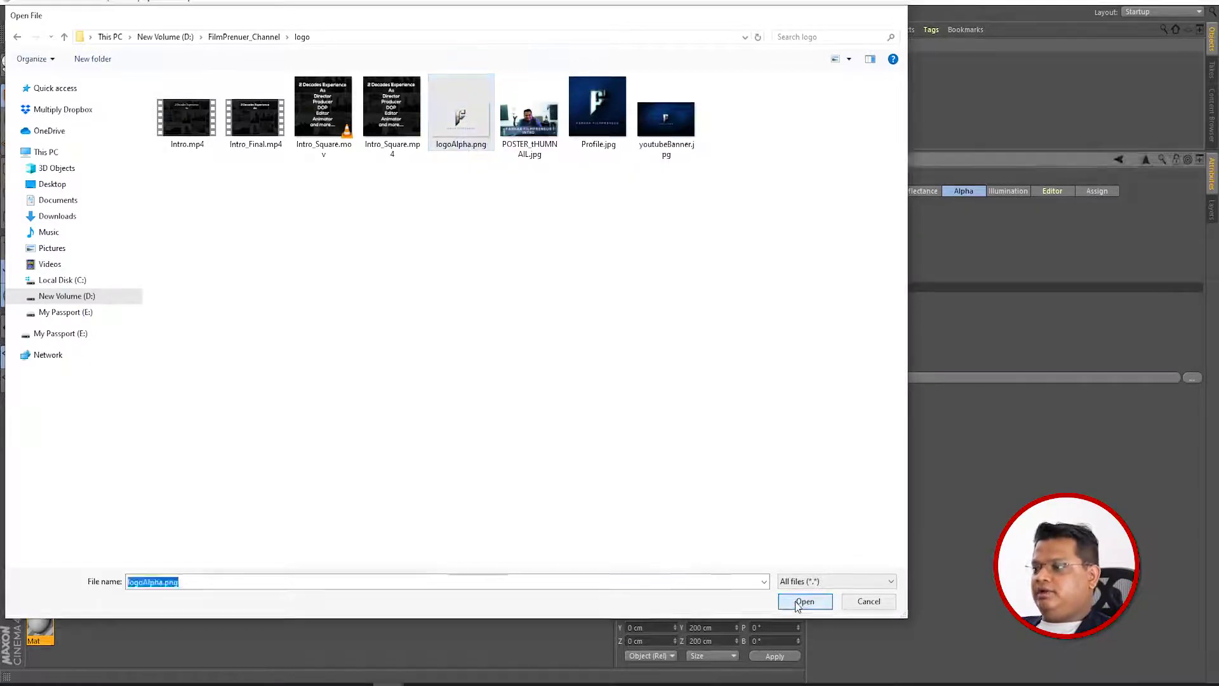
pyautogui.click(799, 605)
pyautogui.click(628, 388)
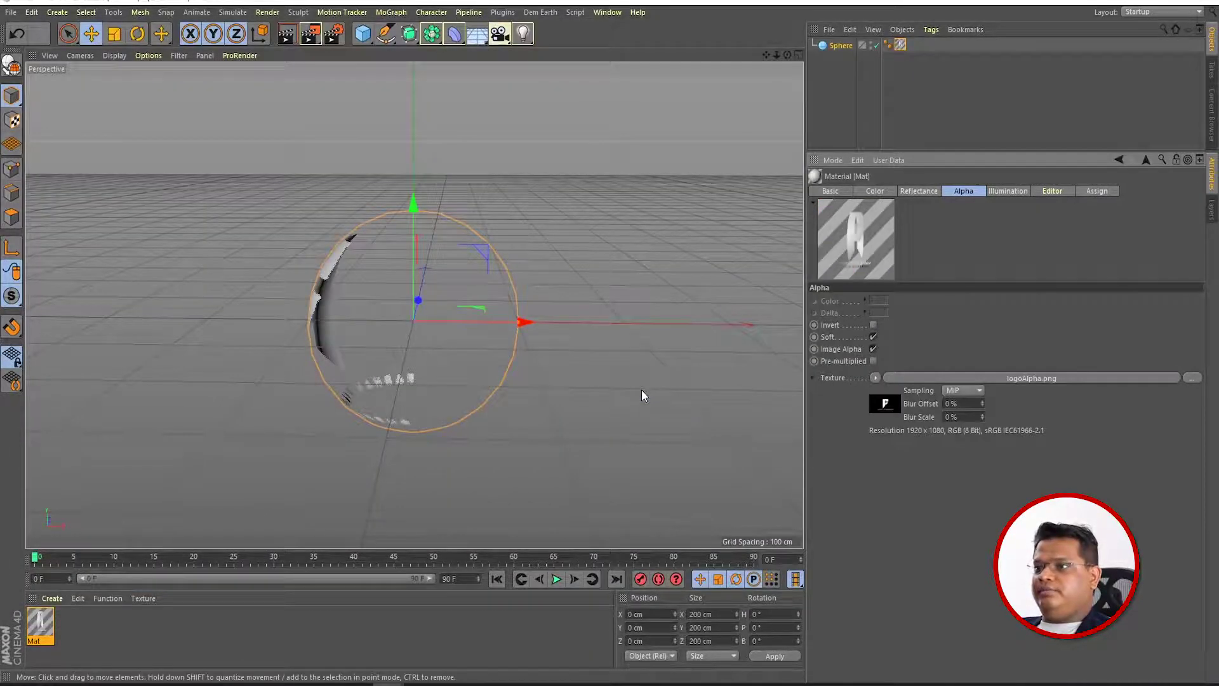
pyautogui.click(486, 441)
# Tint the Mat material's colour pinkish red by dragging Hue to about 345°
pyautogui.keyDown('alt'); pyautogui.moveTo(370, 316); pyautogui.dragTo(543, 398); pyautogui.keyUp('alt')
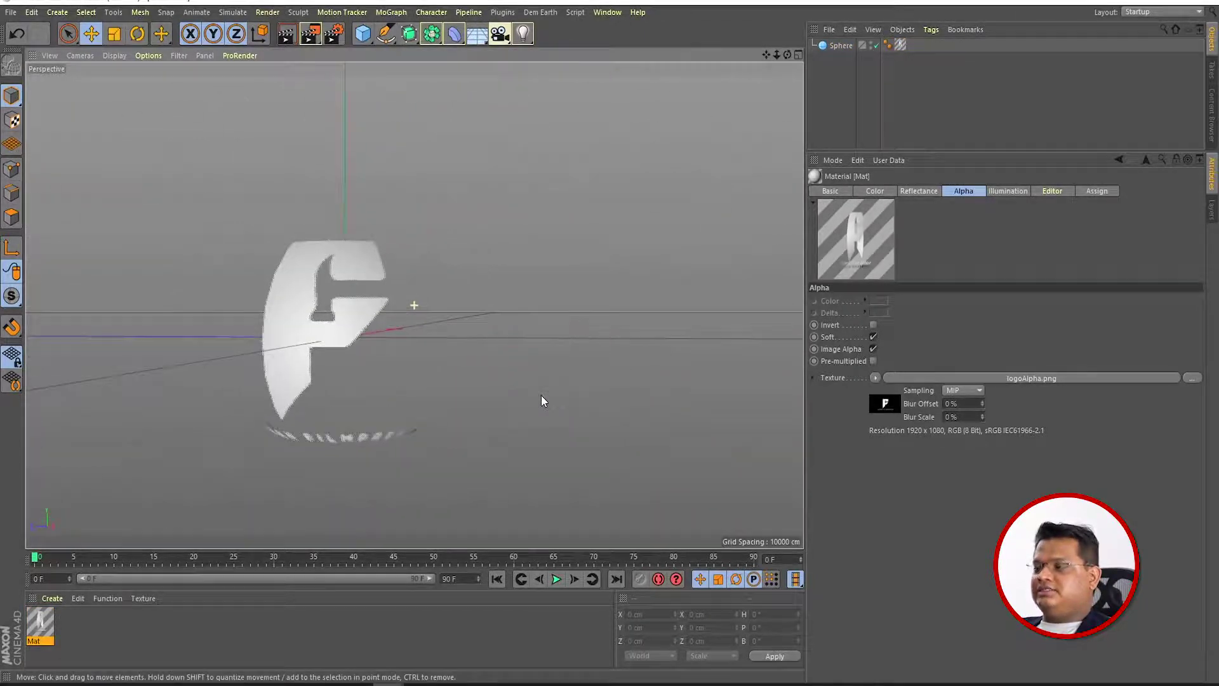
pyautogui.click(353, 334)
pyautogui.keyDown('alt'); pyautogui.moveTo(612, 442); pyautogui.dragTo(679, 419); pyautogui.keyUp('alt')
pyautogui.doubleClick(899, 46)
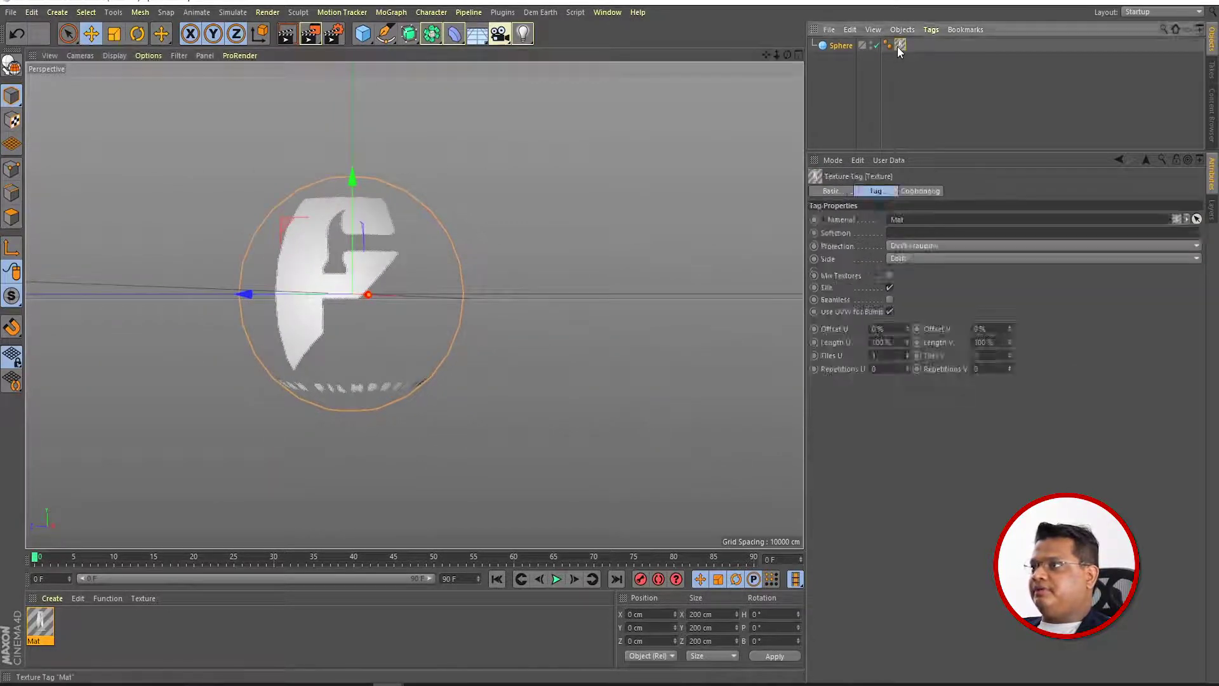
pyautogui.click(831, 192)
pyautogui.click(876, 192)
pyautogui.moveTo(1188, 336); pyautogui.dragTo(1182, 363)
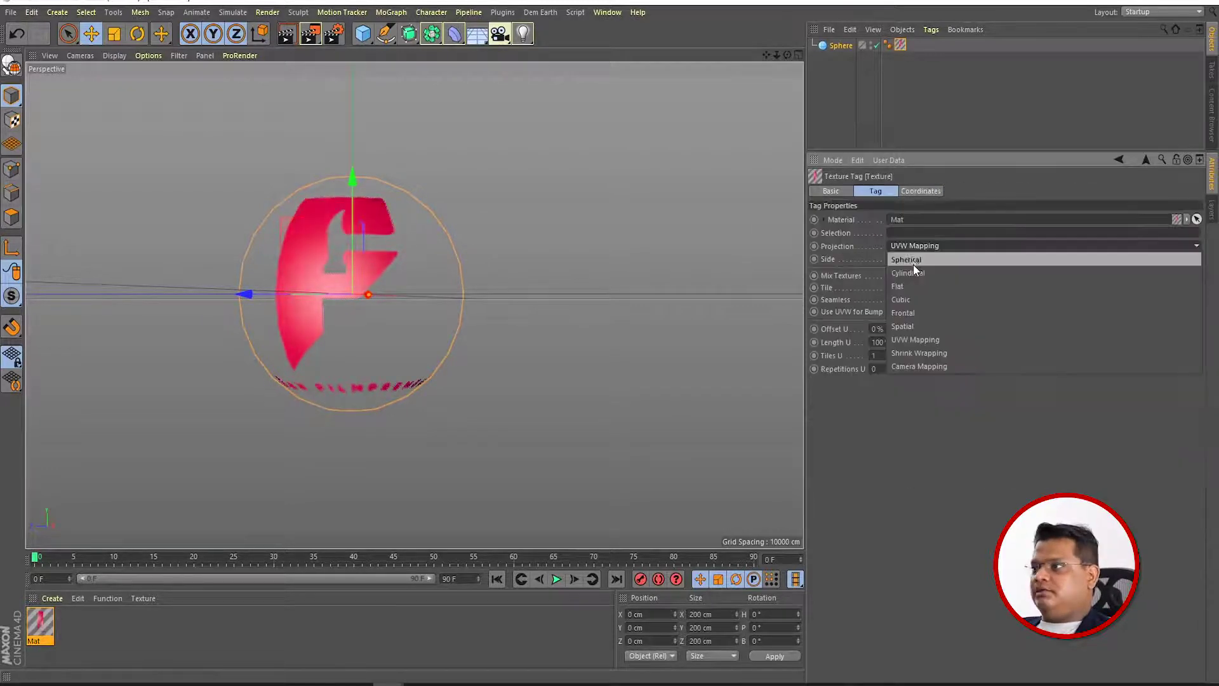
# Set the sphere's texture tag Projection to Cubic so the logo repeats around it
pyautogui.click(921, 260)
pyautogui.moveTo(462, 338)
pyautogui.keyDown('alt'); pyautogui.mouseDown()
pyautogui.moveTo(494, 326)
pyautogui.moveTo(483, 341)
pyautogui.mouseUp(); pyautogui.keyUp('alt')
pyautogui.click(936, 244)
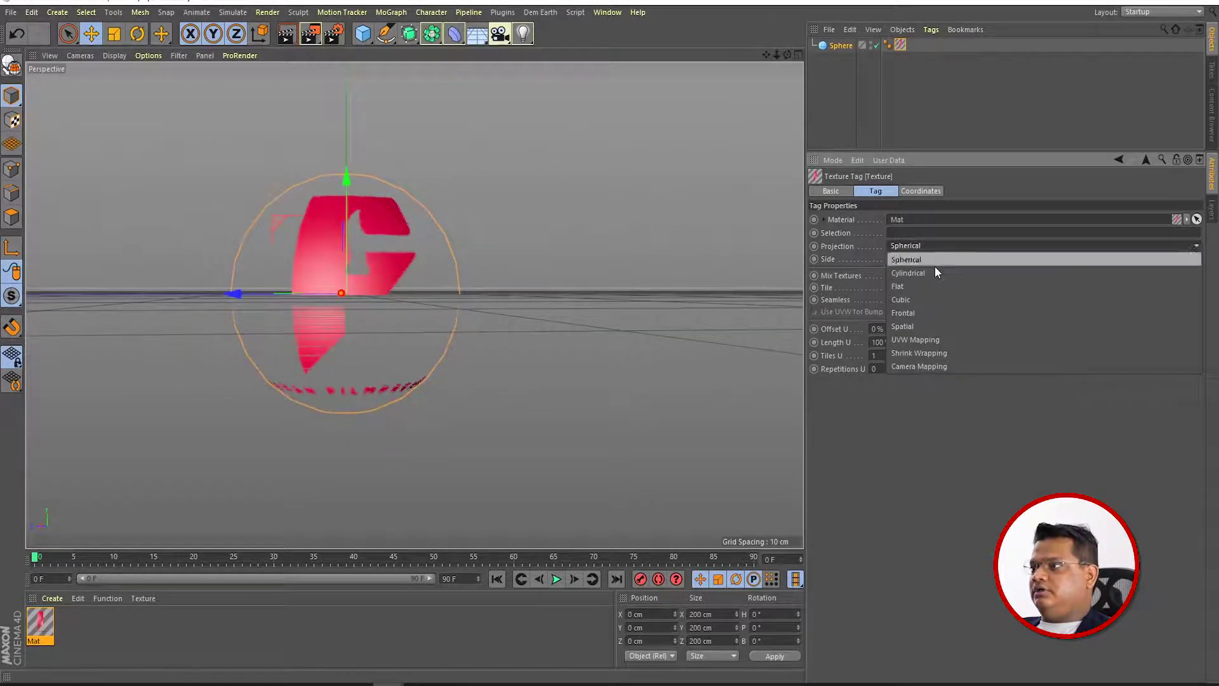
pyautogui.click(931, 299)
pyautogui.keyDown('alt'); pyautogui.moveTo(761, 361); pyautogui.dragTo(504, 264); pyautogui.keyUp('alt')
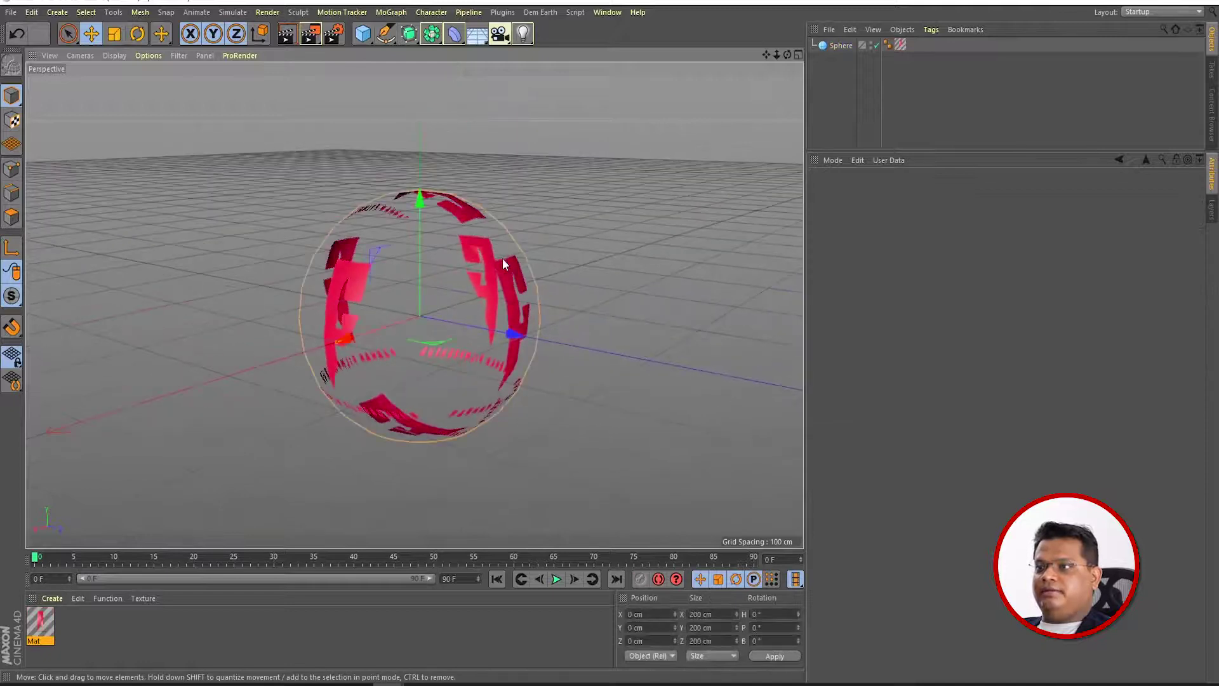
# Rotate the logo sphere to a new angle with the Rotate tool
pyautogui.press('r')
pyautogui.moveTo(452, 329); pyautogui.dragTo(392, 280)
pyautogui.scroll(2, 392, 280)
pyautogui.moveTo(424, 326); pyautogui.dragTo(391, 189)
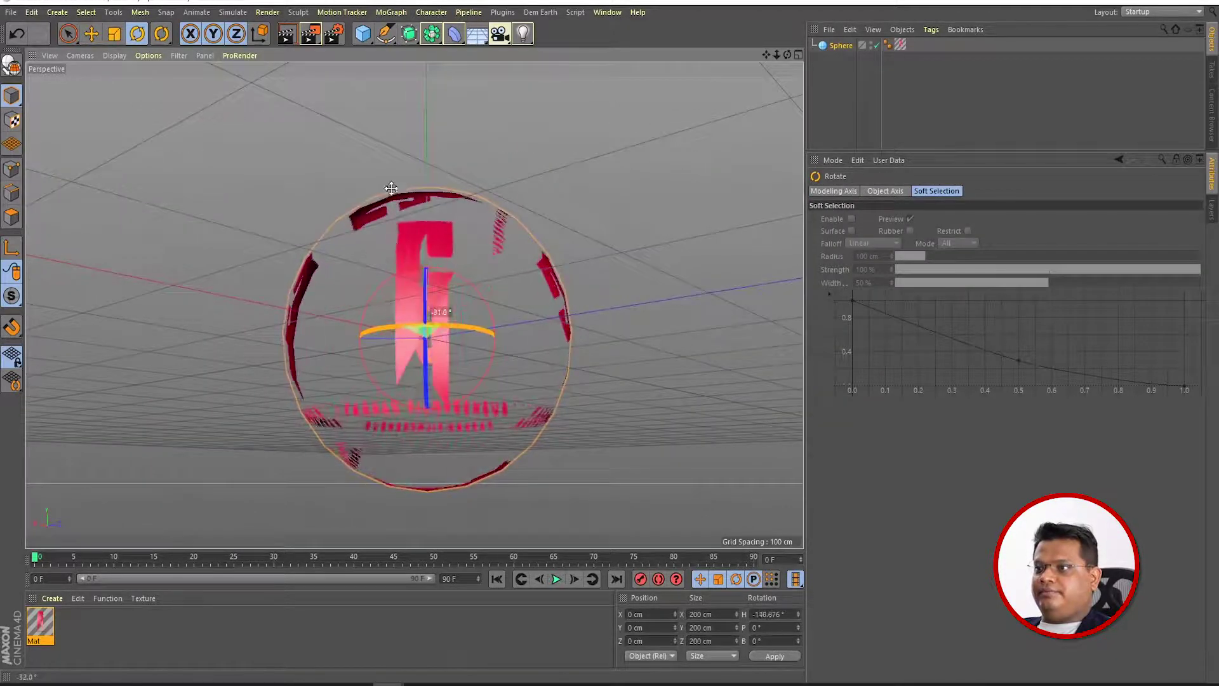
pyautogui.moveTo(398, 290); pyautogui.dragTo(497, 250)
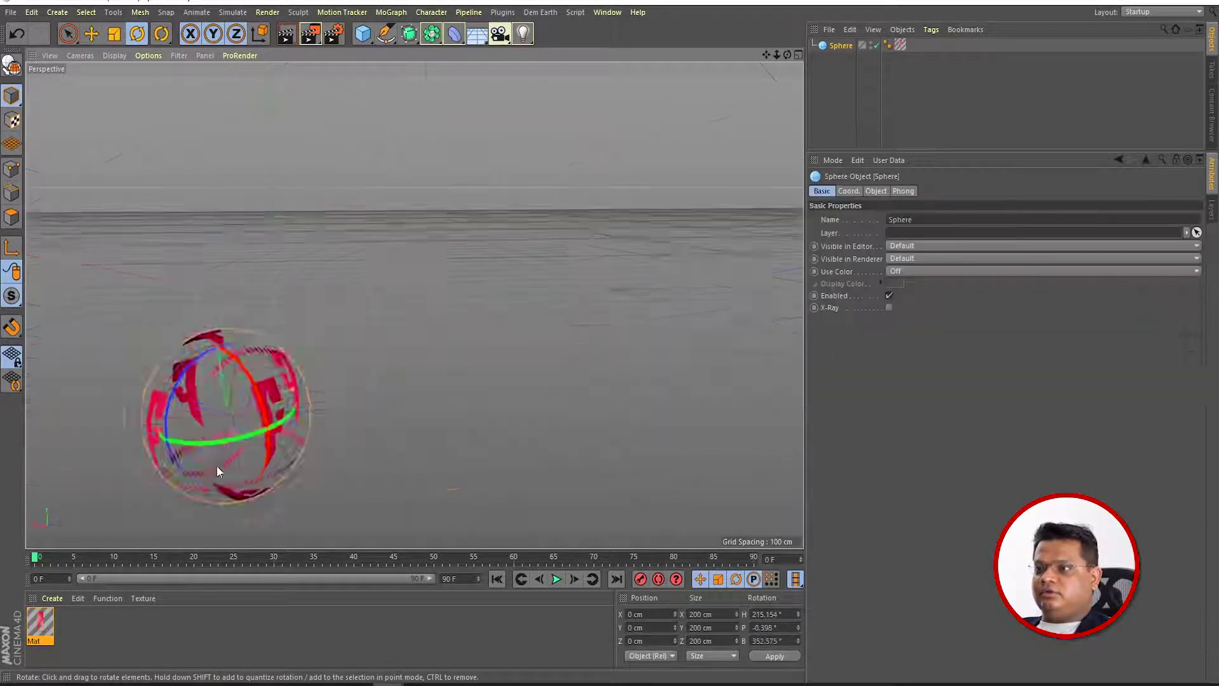
pyautogui.keyDown('alt'); pyautogui.moveTo(216, 466); pyautogui.dragTo(282, 355, button='middle'); pyautogui.keyUp('alt')
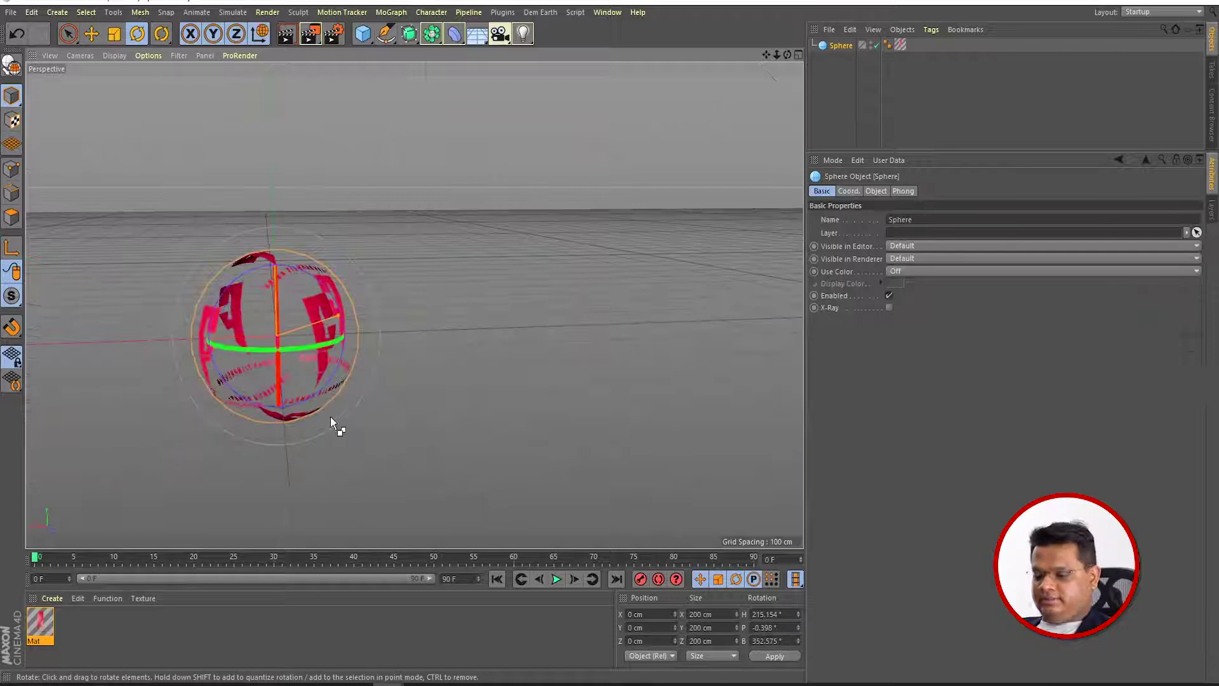
# Ctrl-drag with the Move tool to create Sphere.1 and Sphere.2, spreading them apart
pyautogui.keyDown('ctrl'); pyautogui.click(353, 395); pyautogui.keyUp('ctrl')
pyautogui.press('e')
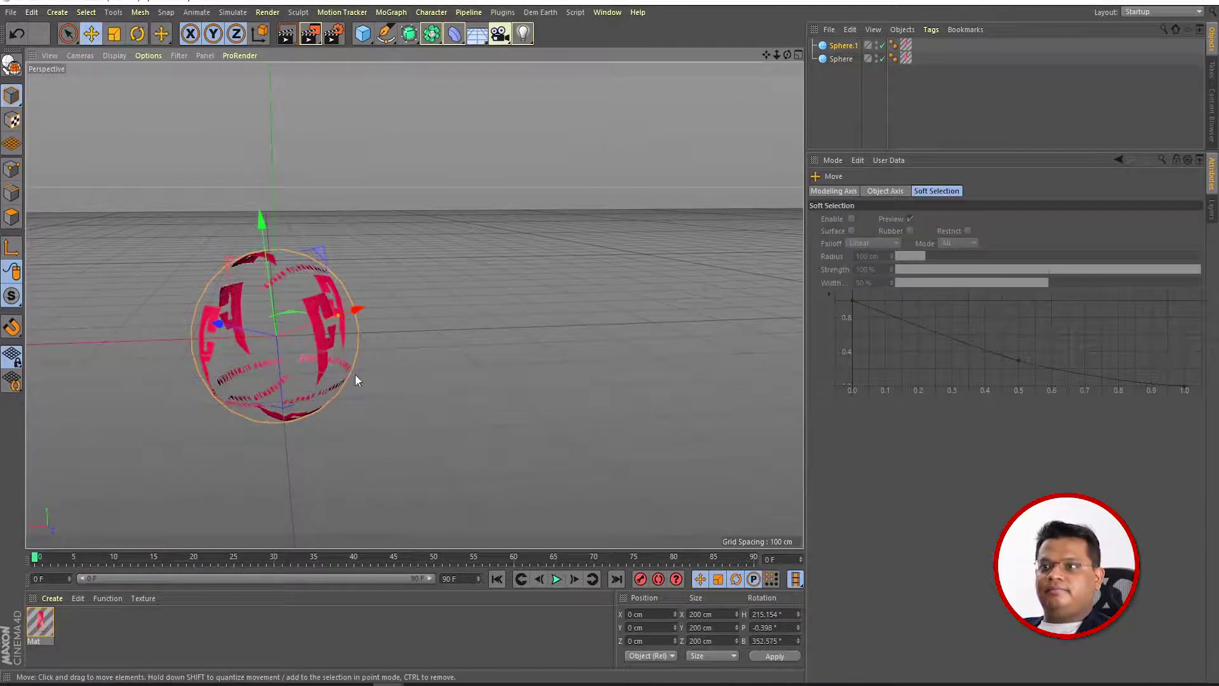
pyautogui.keyDown('ctrl'); pyautogui.moveTo(359, 327); pyautogui.dragTo(528, 305); pyautogui.keyUp('ctrl')
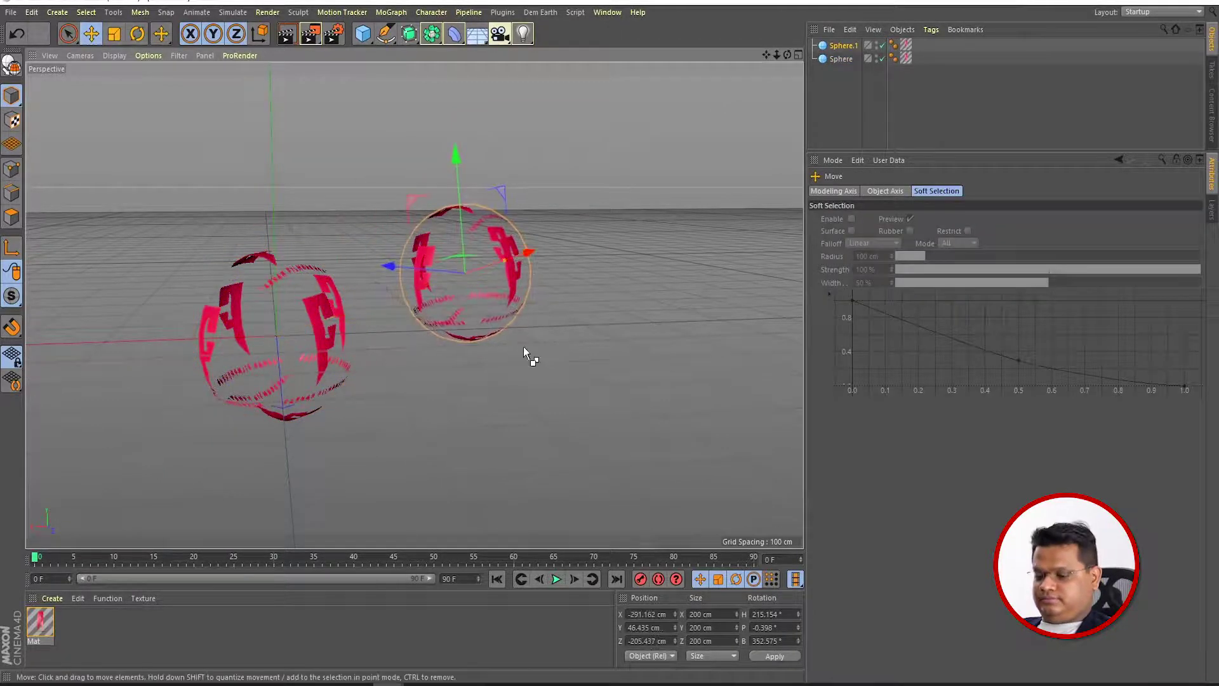
pyautogui.moveTo(529, 253); pyautogui.dragTo(707, 200)
pyautogui.click(663, 280)
pyautogui.keyDown('alt'); pyautogui.moveTo(344, 382); pyautogui.dragTo(669, 257); pyautogui.keyUp('alt')
pyautogui.scroll(5, 312, 343)
pyautogui.keyDown('alt'); pyautogui.moveTo(615, 269); pyautogui.dragTo(526, 324, button='right'); pyautogui.keyUp('alt')
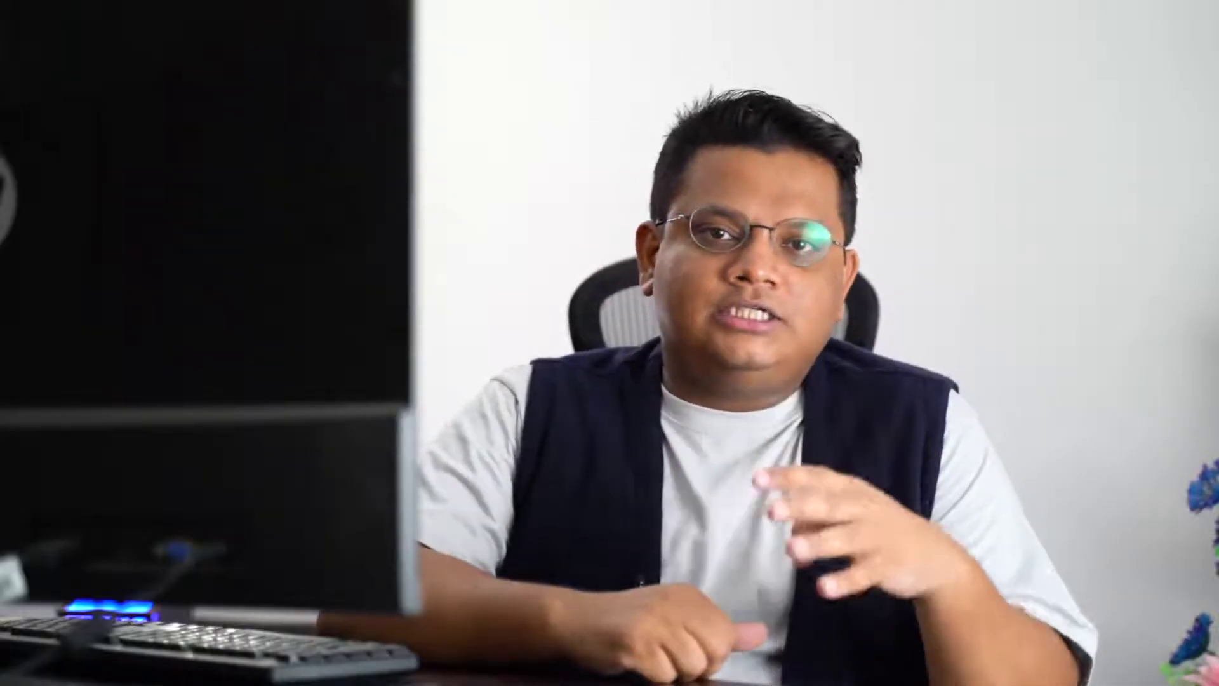